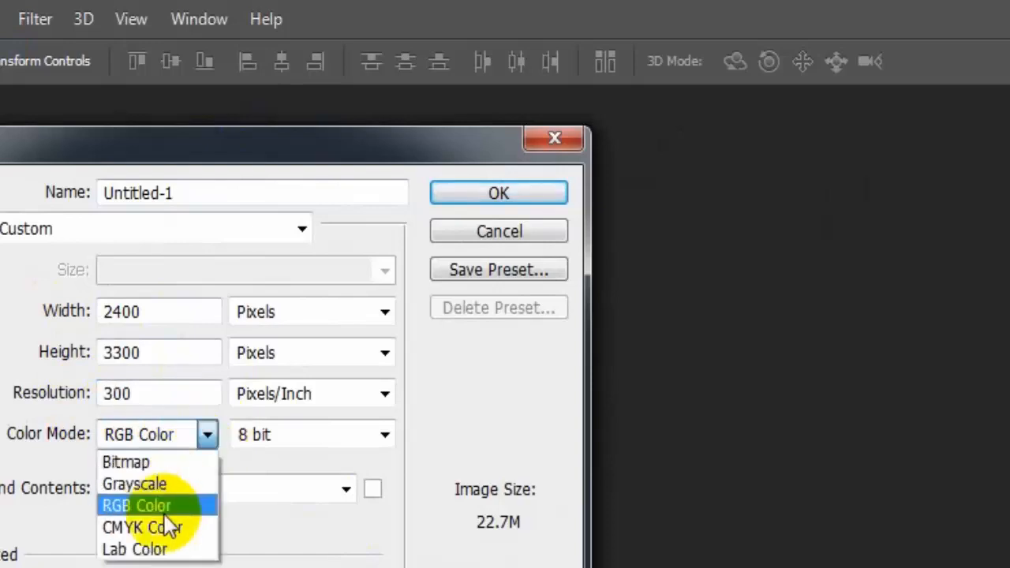
Step: Set the new document's color mode to CMYK Color and create the 2400 x 3300 pixel document
{"action": "left_click", "coordinate": [198, 525]}
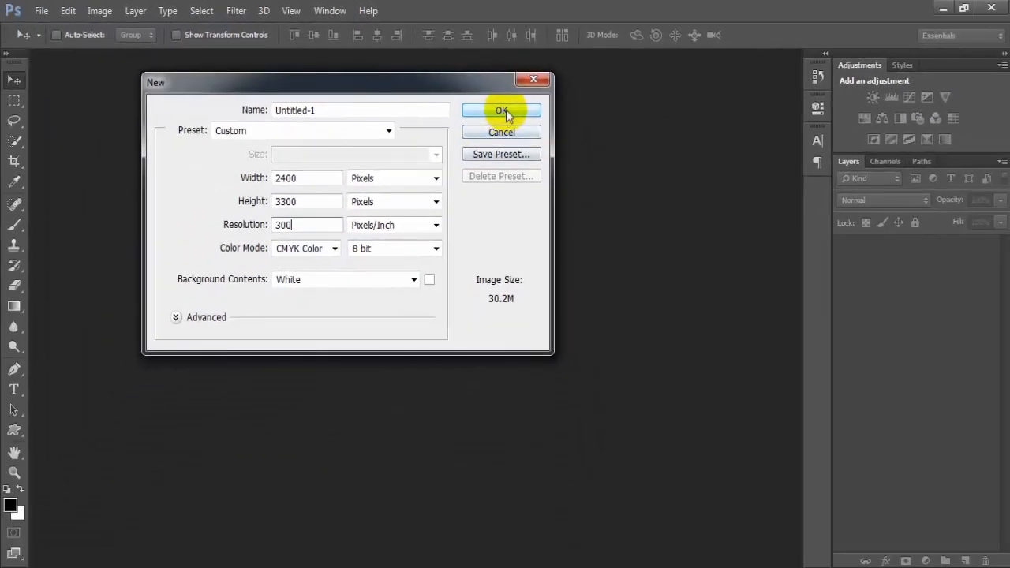
{"action": "left_click", "coordinate": [498, 194]}
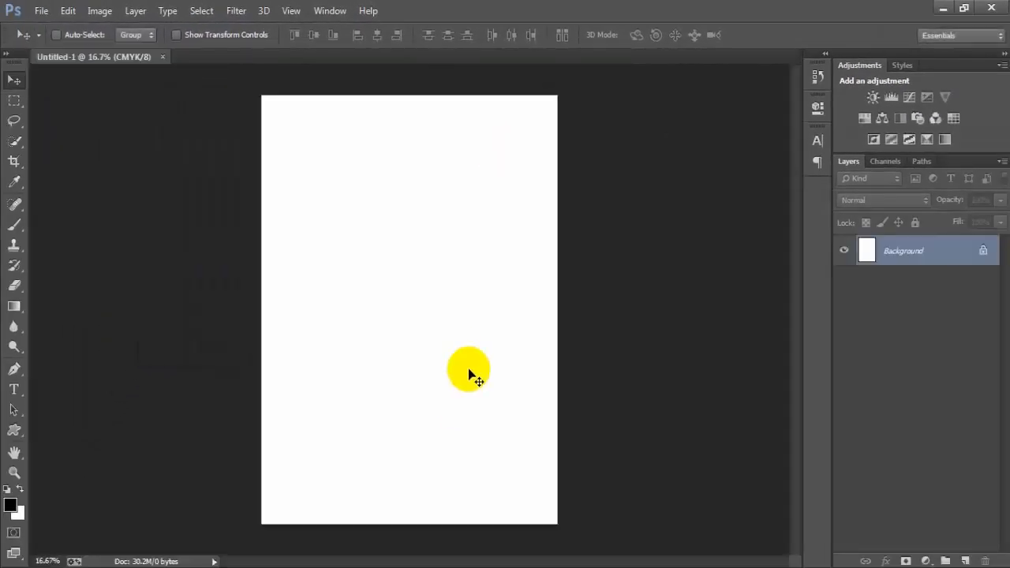
Step: Add a Solid Color fill layer in dark gray 3e3e3e above the Background
{"action": "left_click", "coordinate": [925, 561]}
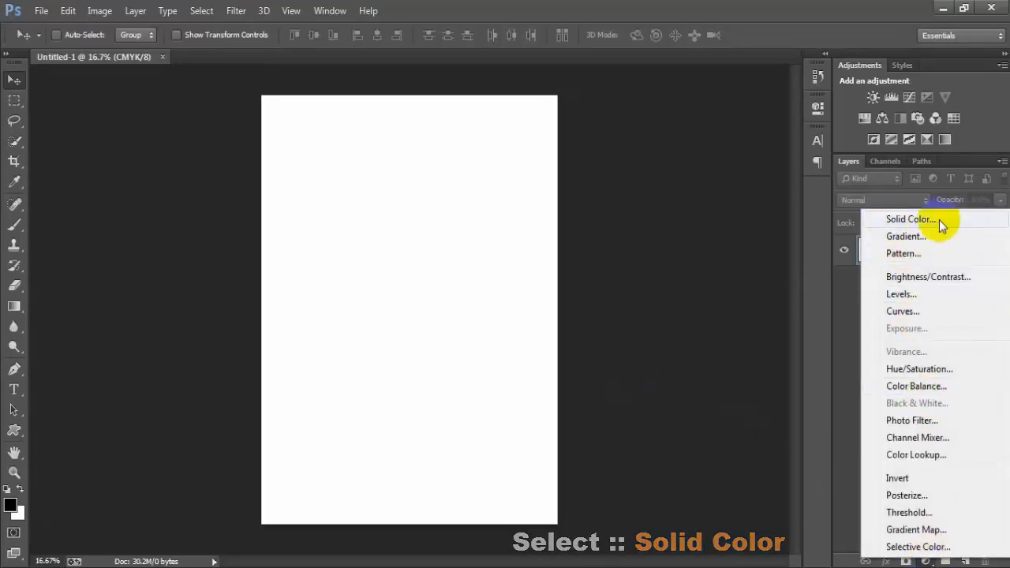
{"action": "left_click", "coordinate": [900, 220]}
{"action": "left_click", "coordinate": [311, 274]}
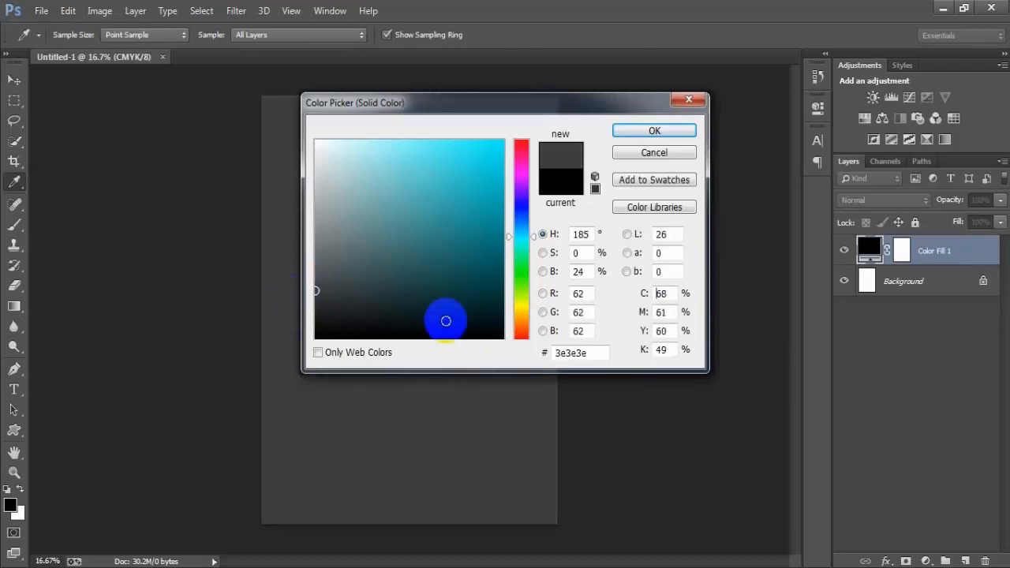
{"action": "left_click", "coordinate": [654, 131]}
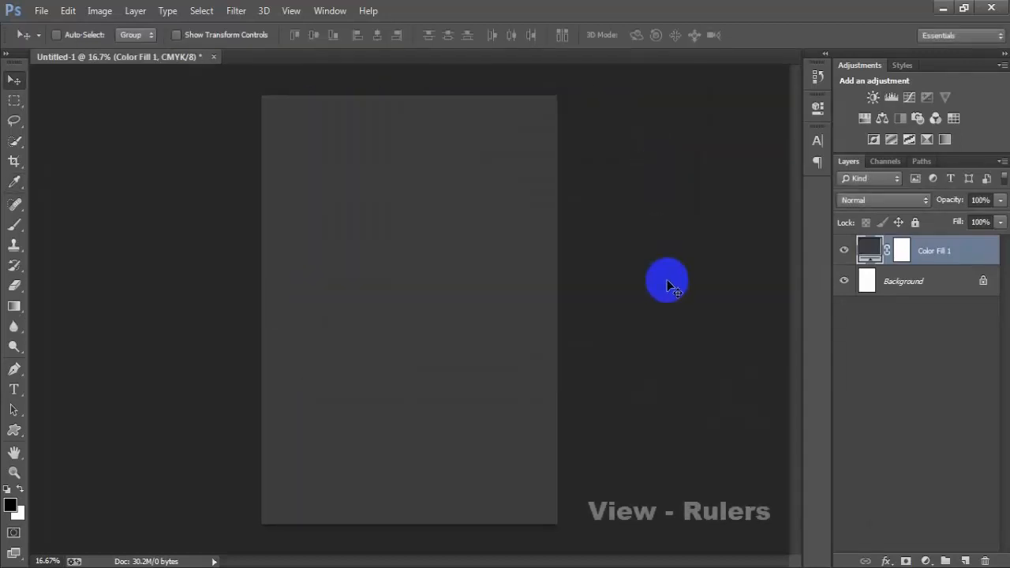
Step: Show the rulers and place horizontal guides along the page's top and bottom edges and about 0.4 in inside each
{"action": "left_click", "coordinate": [291, 11]}
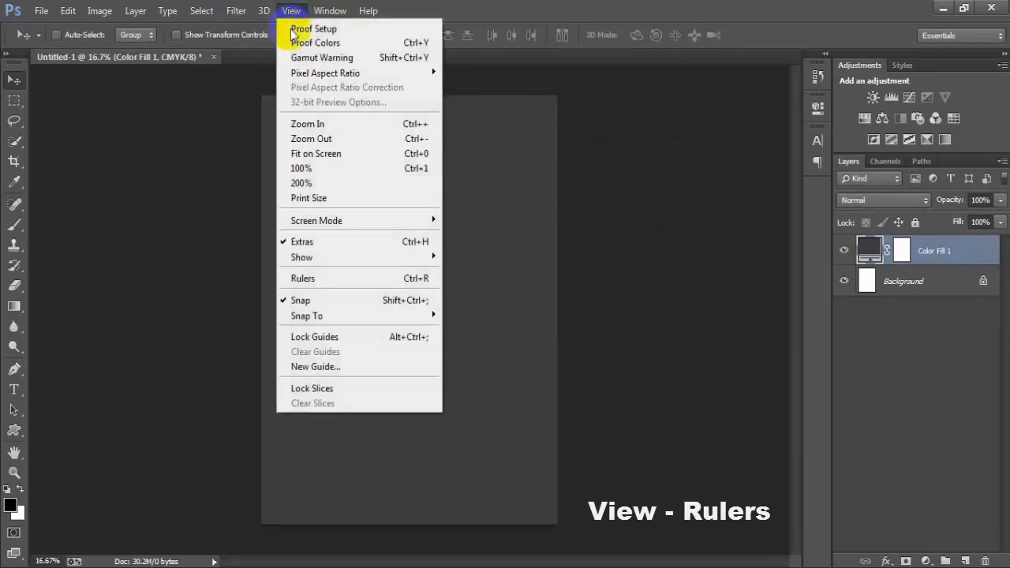
{"action": "left_click", "coordinate": [350, 279]}
{"action": "left_click_drag", "start_coordinate": [419, 70], "coordinate": [427, 117]}
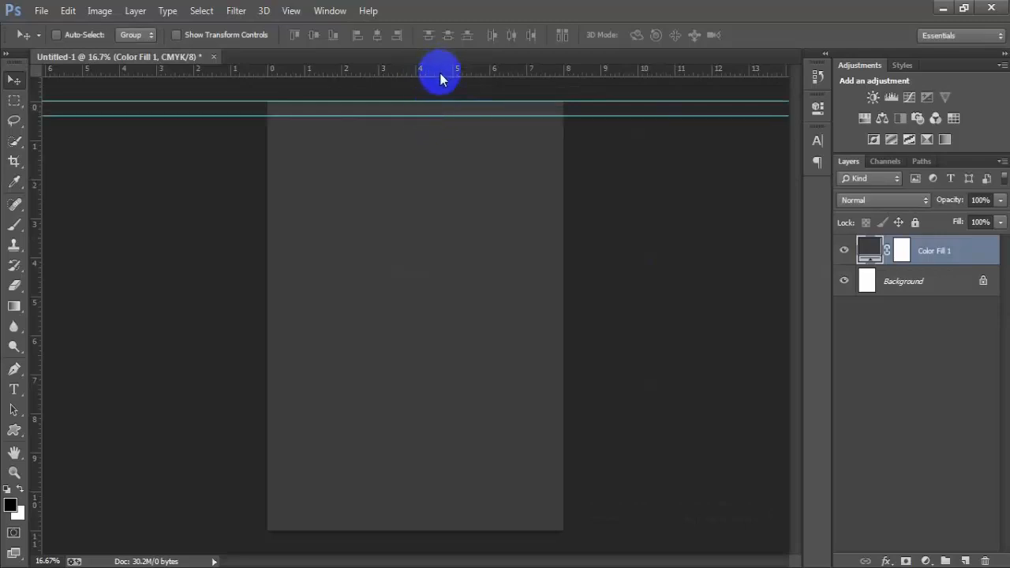
{"action": "left_click_drag", "start_coordinate": [440, 72], "coordinate": [435, 529]}
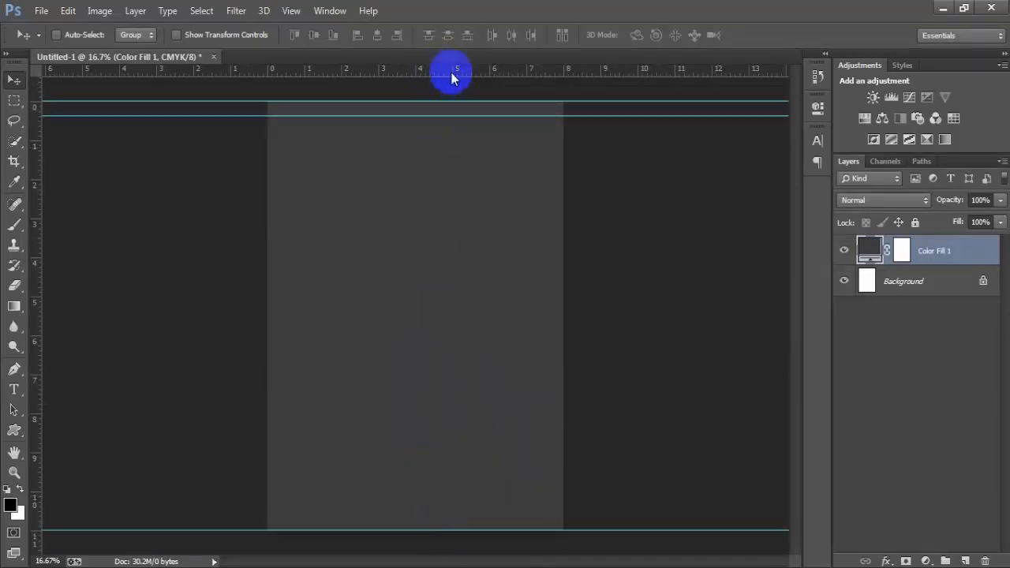
{"action": "left_click_drag", "start_coordinate": [452, 77], "coordinate": [439, 517]}
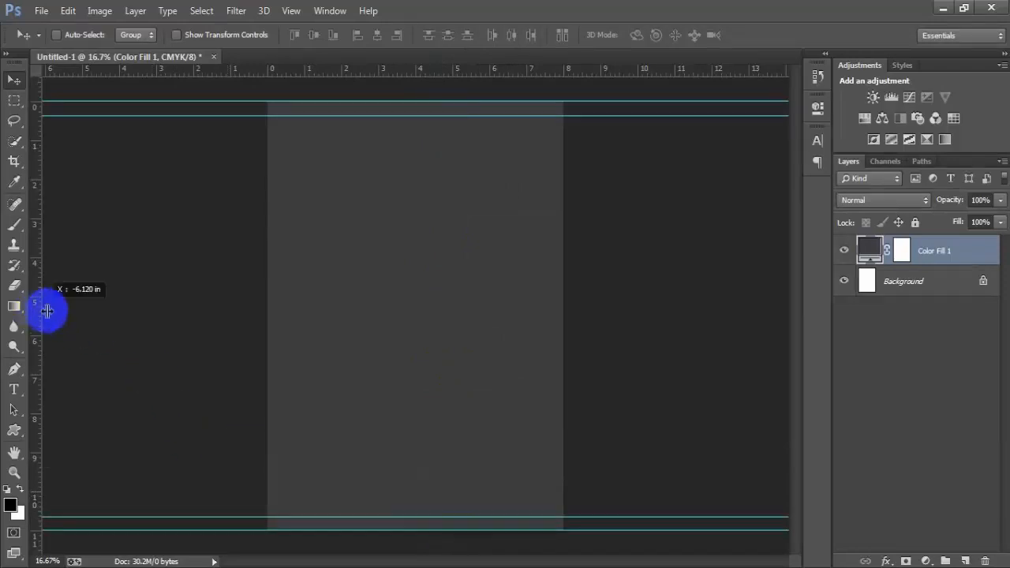
Step: Place vertical guides along the page's left and right edges and about 0.4 in inside each
{"action": "left_click_drag", "start_coordinate": [47, 310], "coordinate": [267, 326]}
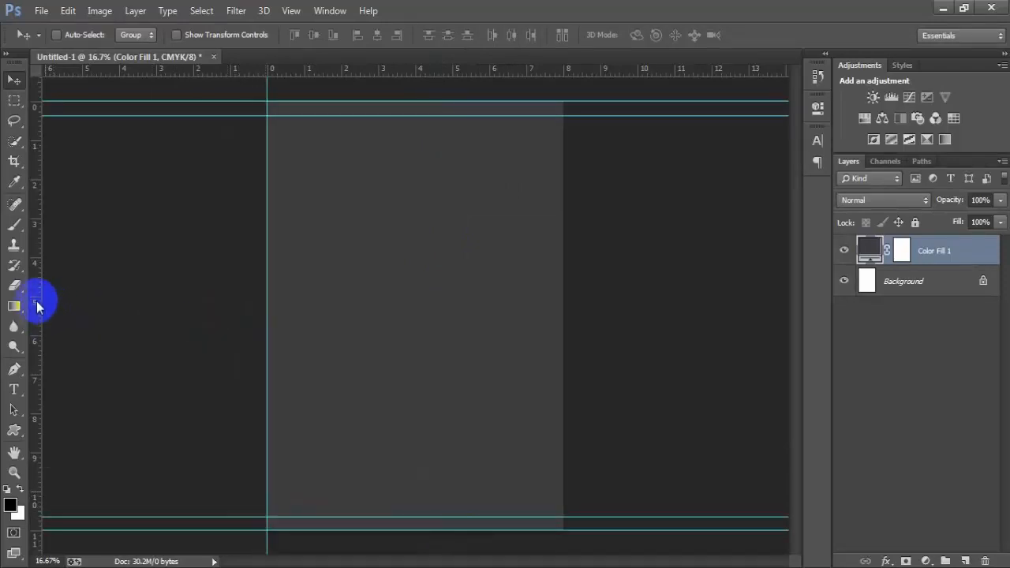
{"action": "left_click_drag", "start_coordinate": [37, 307], "coordinate": [281, 311]}
{"action": "left_click_drag", "start_coordinate": [39, 326], "coordinate": [563, 354]}
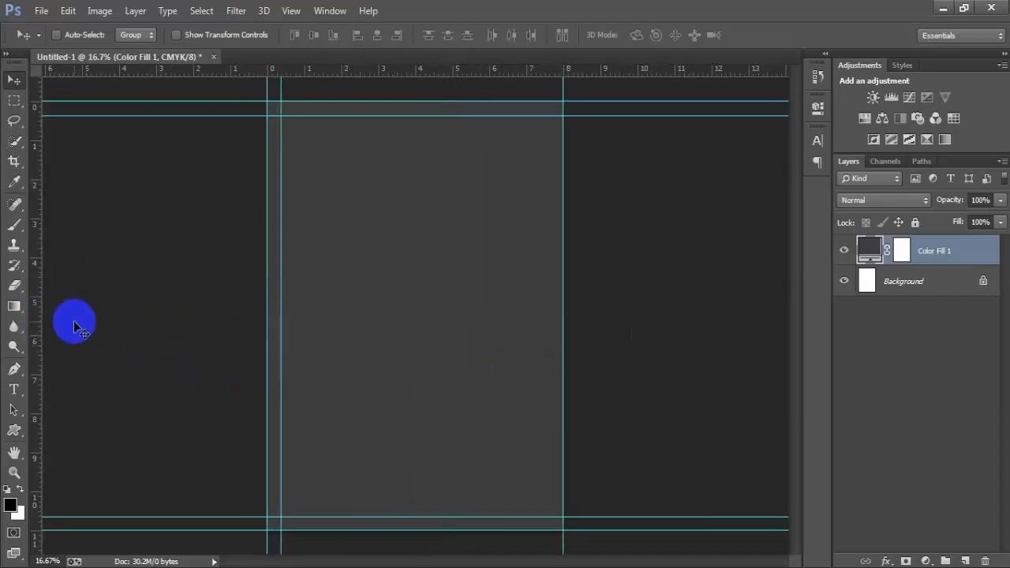
{"action": "left_click_drag", "start_coordinate": [37, 328], "coordinate": [547, 397]}
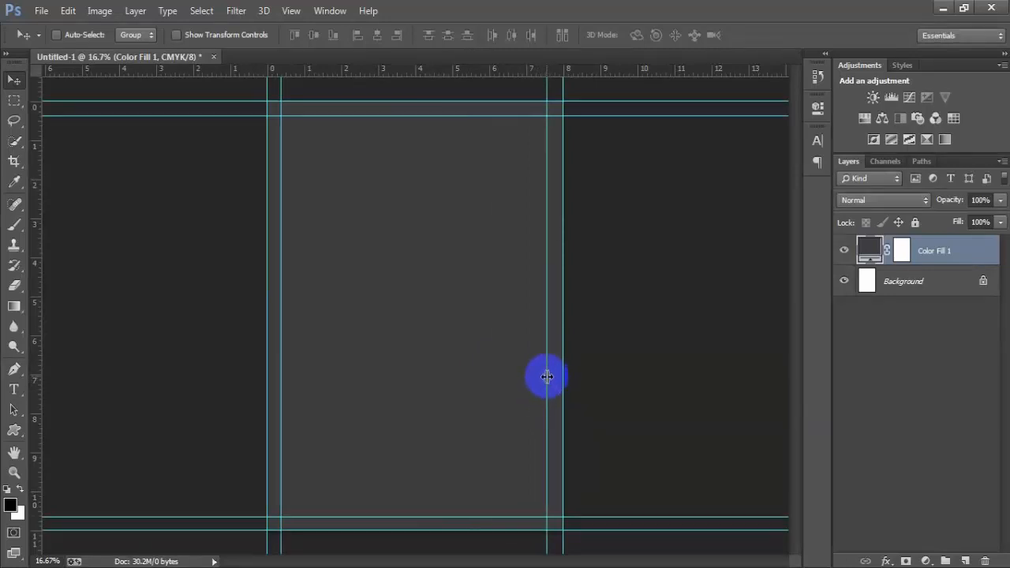
{"action": "left_click_drag", "start_coordinate": [547, 376], "coordinate": [549, 376]}
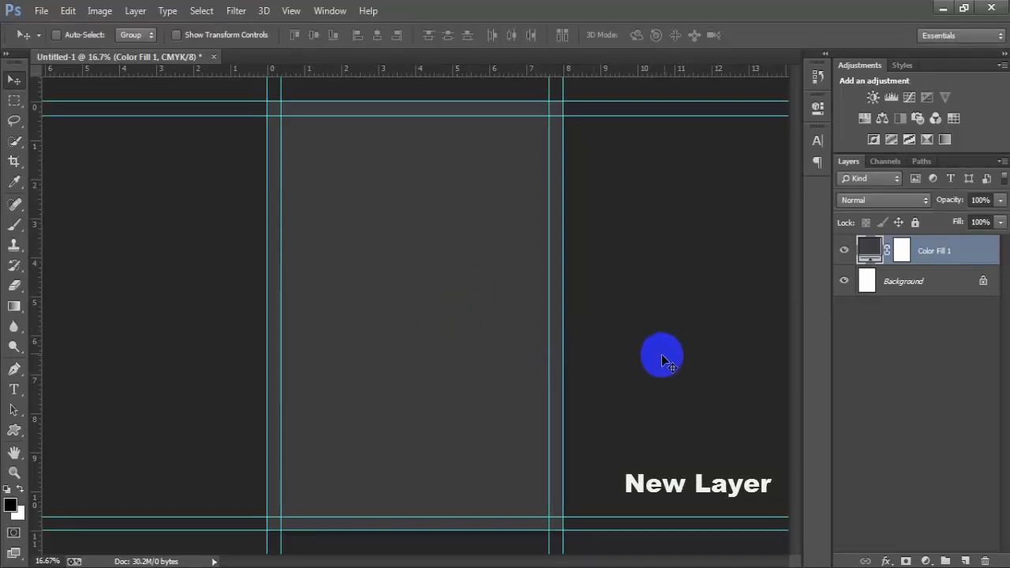
Step: Add a new layer and create the white text NEVER UNDERESTIMATE in the upper part of the page with the Horizontal Type tool
{"action": "left_click", "coordinate": [964, 561]}
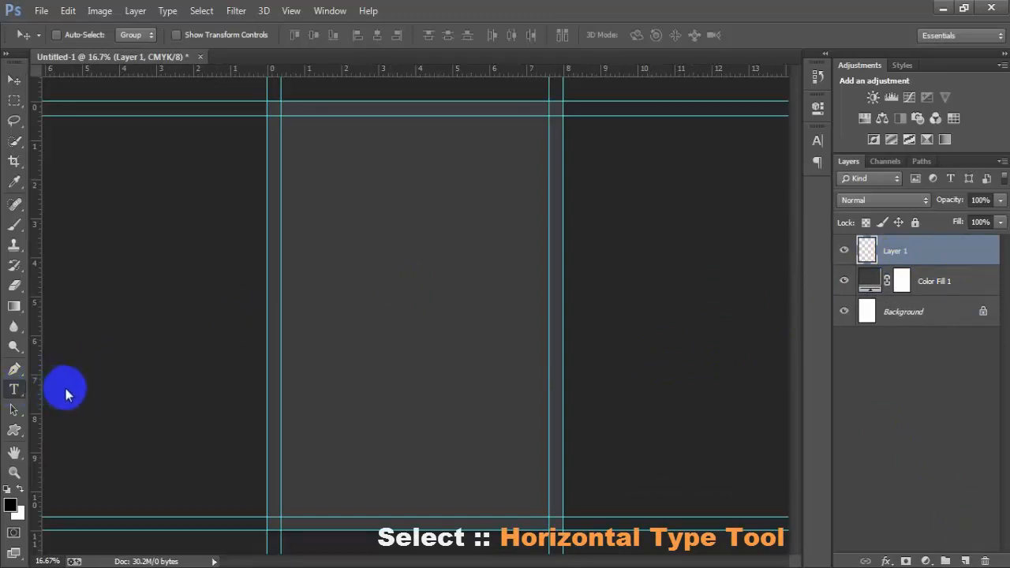
{"action": "left_click", "coordinate": [110, 389]}
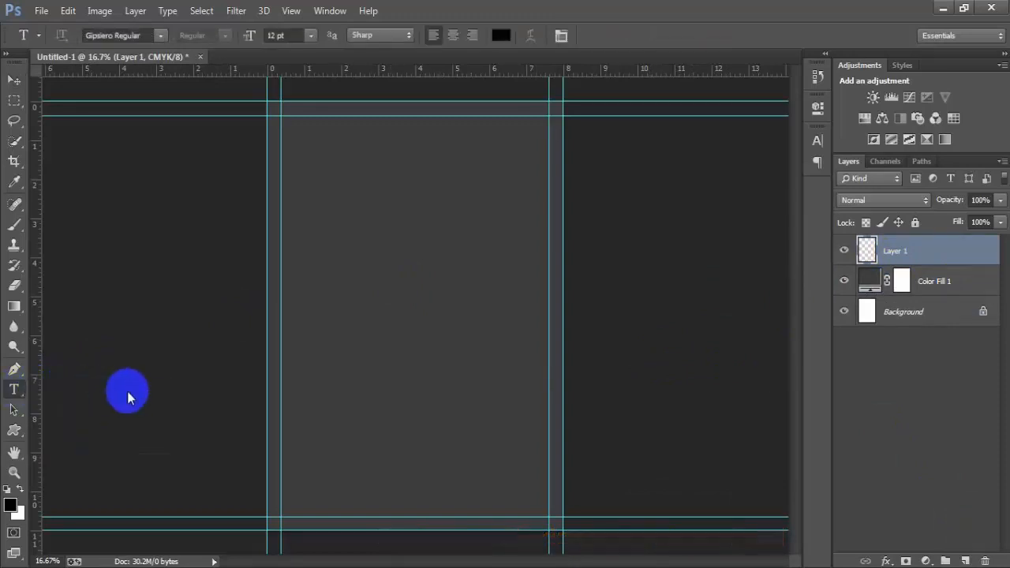
{"action": "left_click", "coordinate": [352, 201]}
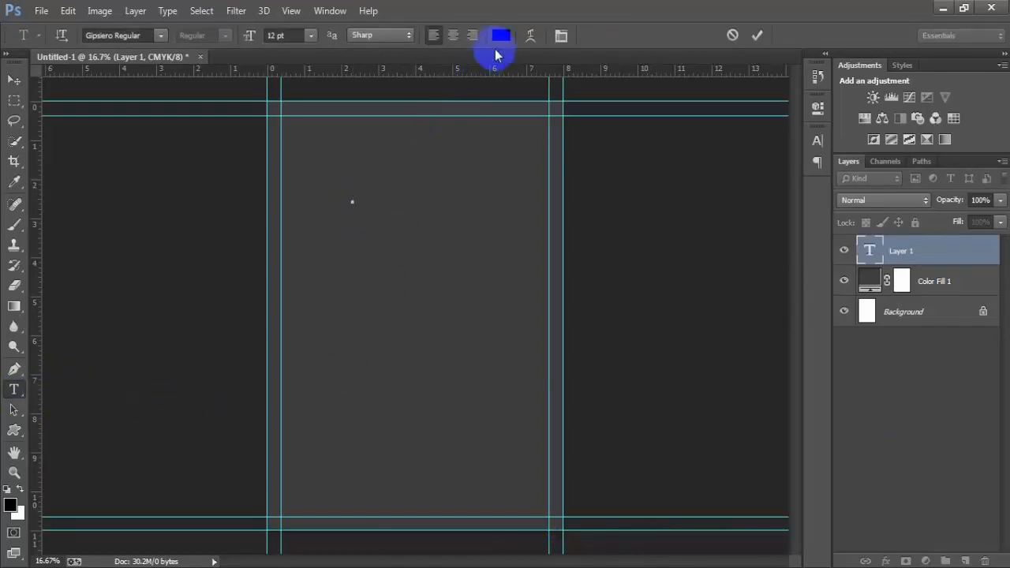
{"action": "left_click", "coordinate": [500, 35]}
{"action": "left_click_drag", "start_coordinate": [399, 187], "coordinate": [228, 97]}
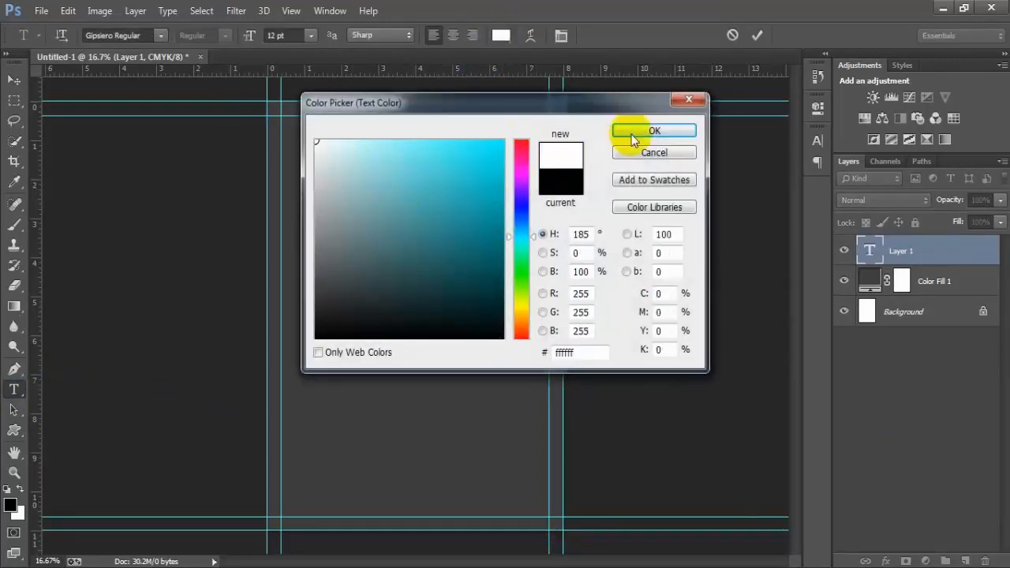
{"action": "left_click", "coordinate": [633, 136]}
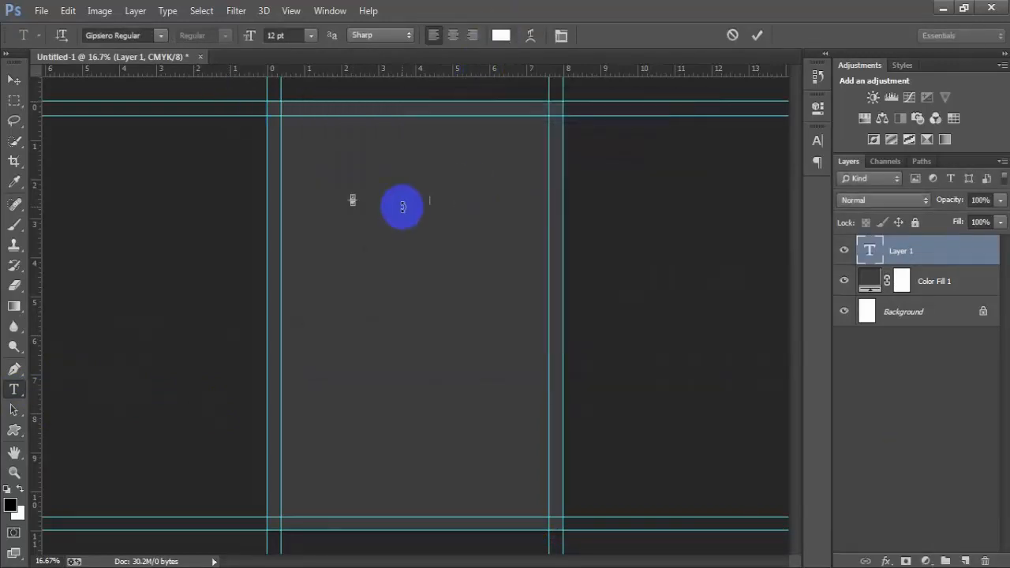
{"action": "left_click", "coordinate": [14, 80]}
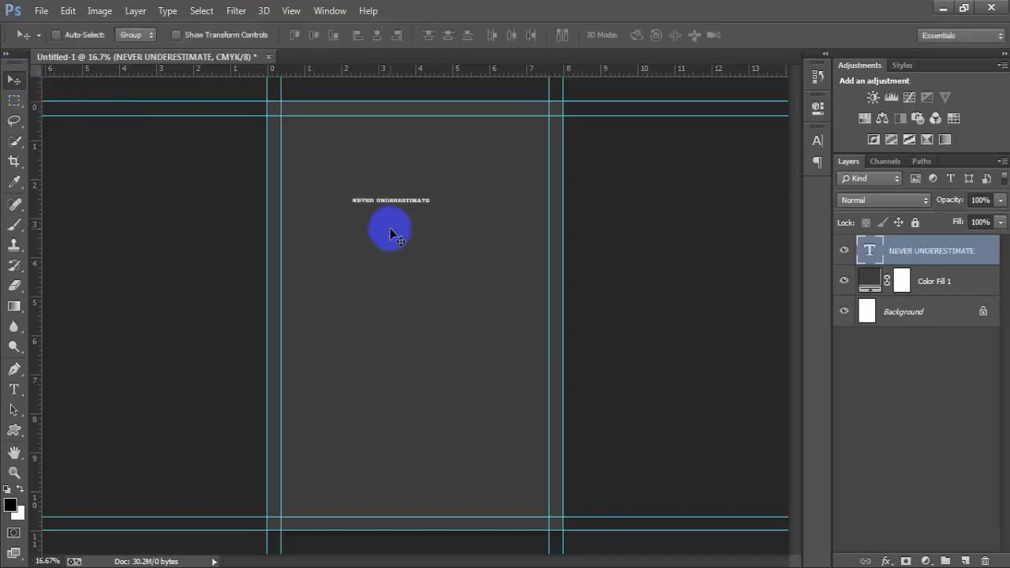
Step: Enlarge the NEVER UNDERESTIMATE text to about 6.17 in wide and 0.58 in high, positioned near the top of the page
{"action": "key", "text": "ctrl+t"}
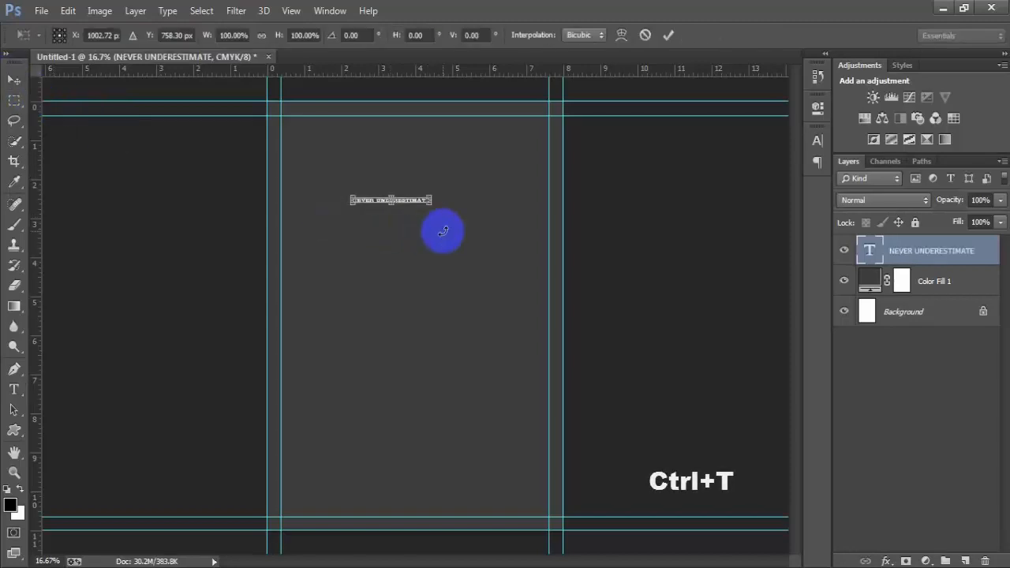
{"action": "left_click_drag", "start_coordinate": [439, 213], "coordinate": [478, 236]}
{"action": "left_click_drag", "start_coordinate": [395, 211], "coordinate": [395, 219]}
{"action": "left_click_drag", "start_coordinate": [478, 210], "coordinate": [527, 170]}
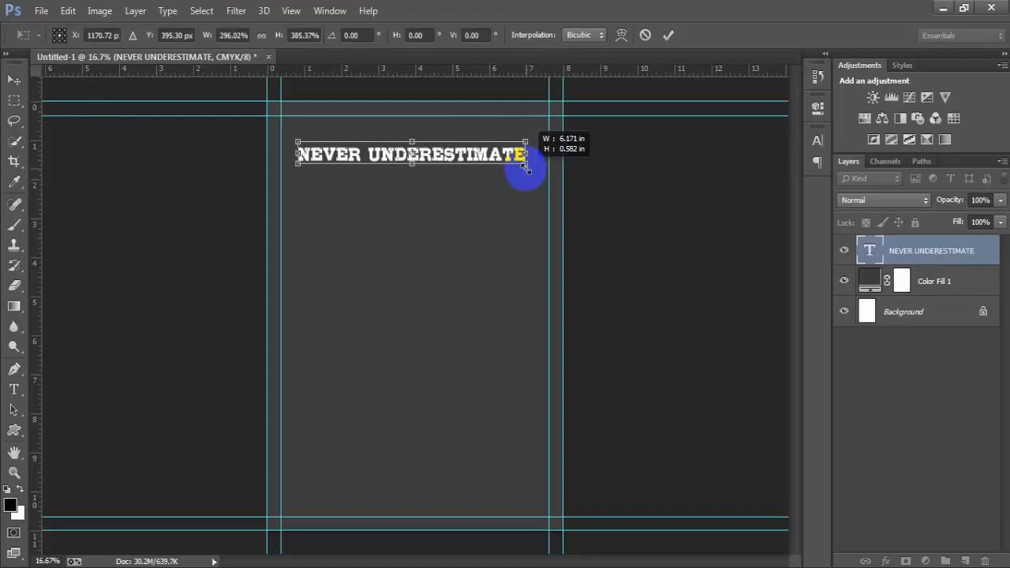
{"action": "left_click", "coordinate": [668, 35]}
Step: Center the NEVER UNDERESTIMATE text horizontally on the Background layer
{"action": "key", "text": "shift+Right"}
{"action": "key", "text": "shift+Right"}
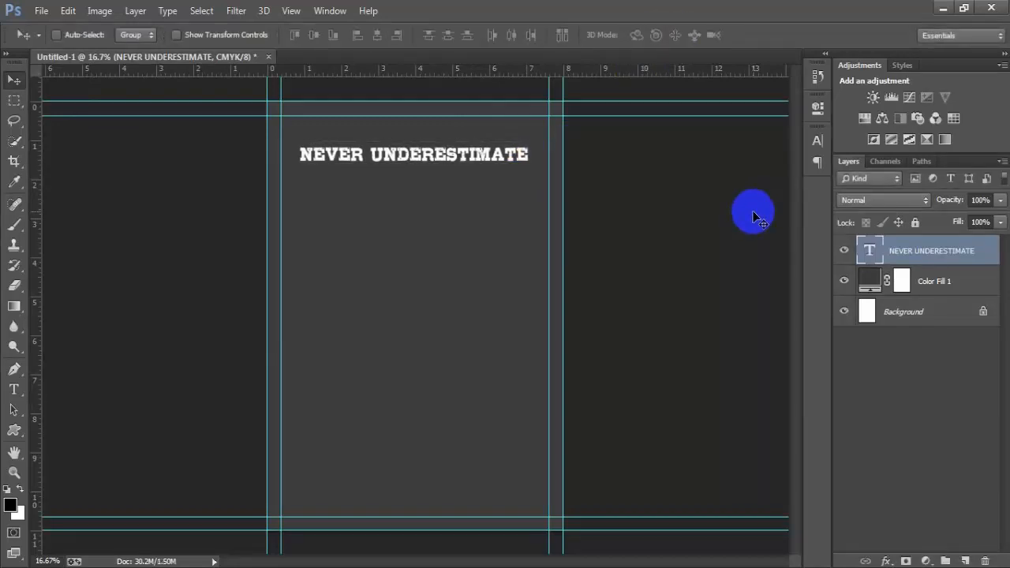
{"action": "left_click", "coordinate": [946, 311], "text": "ctrl"}
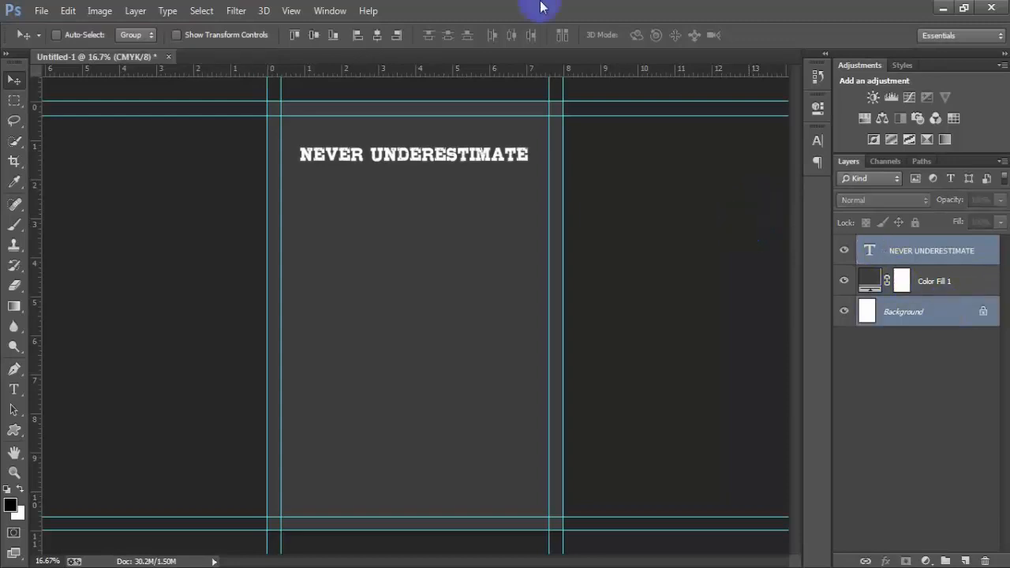
{"action": "left_click", "coordinate": [377, 36]}
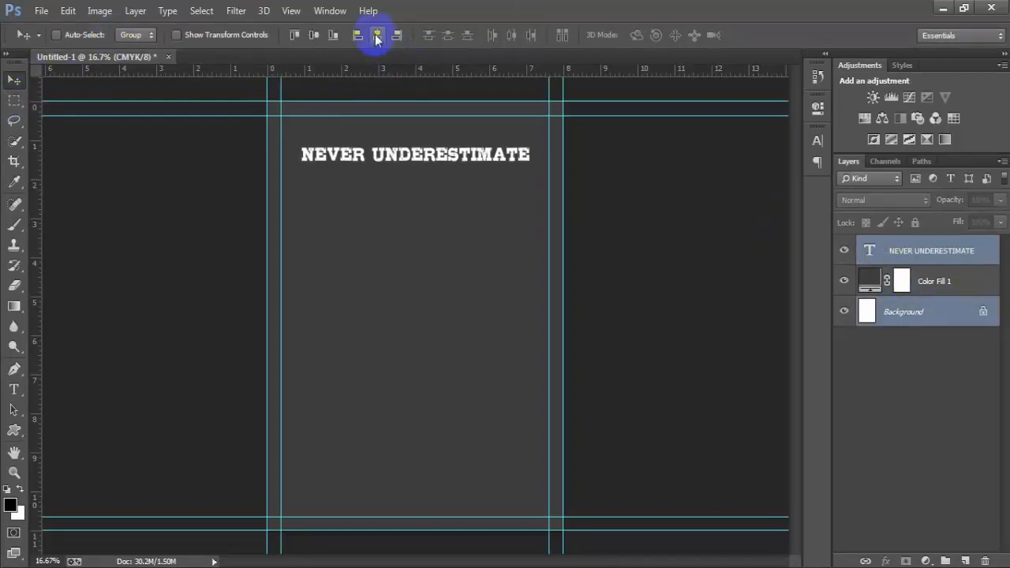
Step: Change the NEVER UNDERESTIMATE text color to d29415 and check the layer by toggling its visibility
{"action": "left_click", "coordinate": [927, 252]}
{"action": "left_click", "coordinate": [844, 250]}
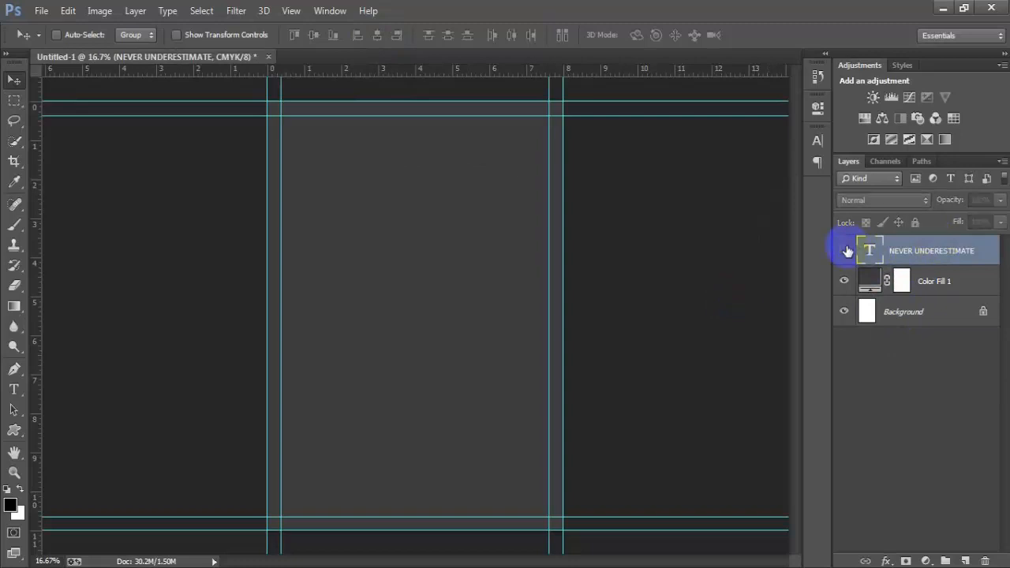
{"action": "left_click", "coordinate": [844, 250]}
{"action": "left_click", "coordinate": [816, 142]}
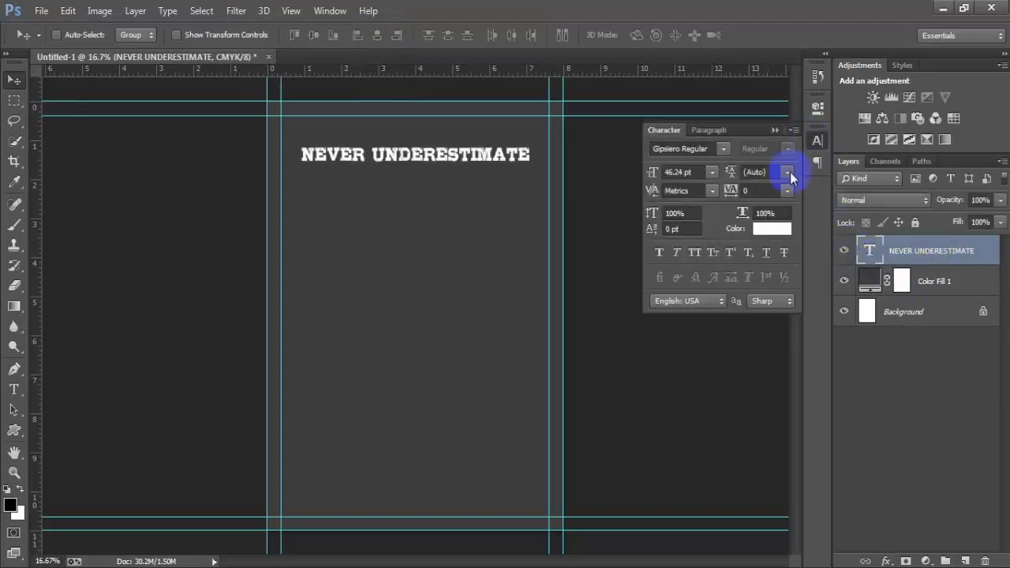
{"action": "left_click", "coordinate": [759, 233]}
{"action": "left_click_drag", "start_coordinate": [569, 103], "coordinate": [701, 75]}
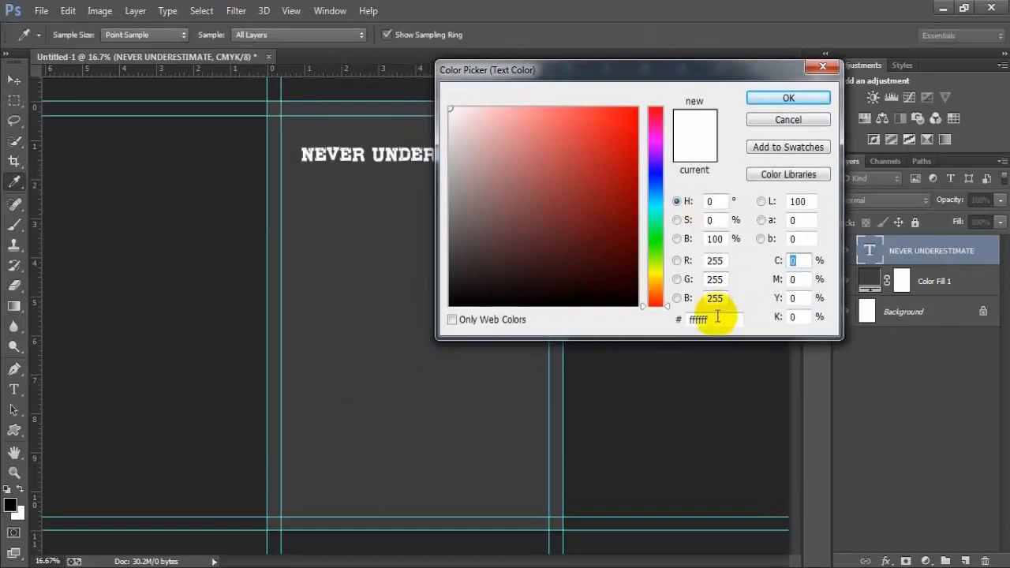
{"action": "left_click_drag", "start_coordinate": [717, 316], "coordinate": [652, 316]}
{"action": "type", "text": "d"}
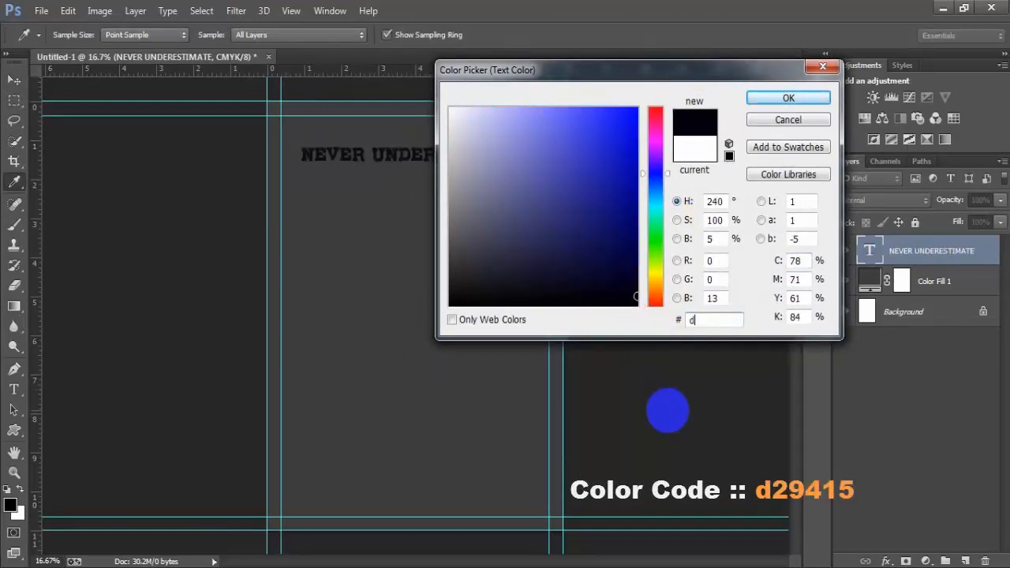
{"action": "type", "text": "29"}
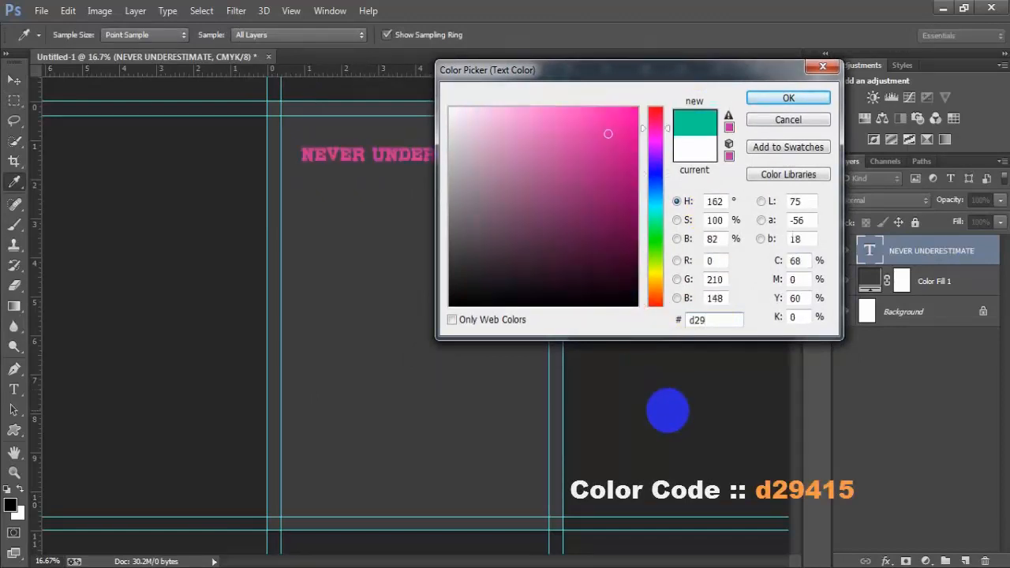
{"action": "type", "text": "415"}
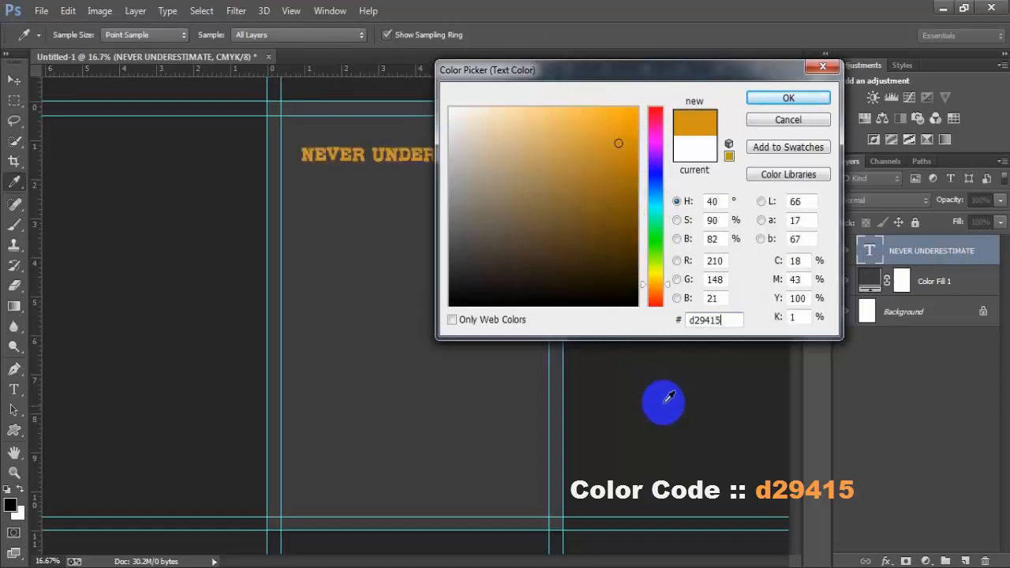
{"action": "left_click_drag", "start_coordinate": [724, 319], "coordinate": [660, 319]}
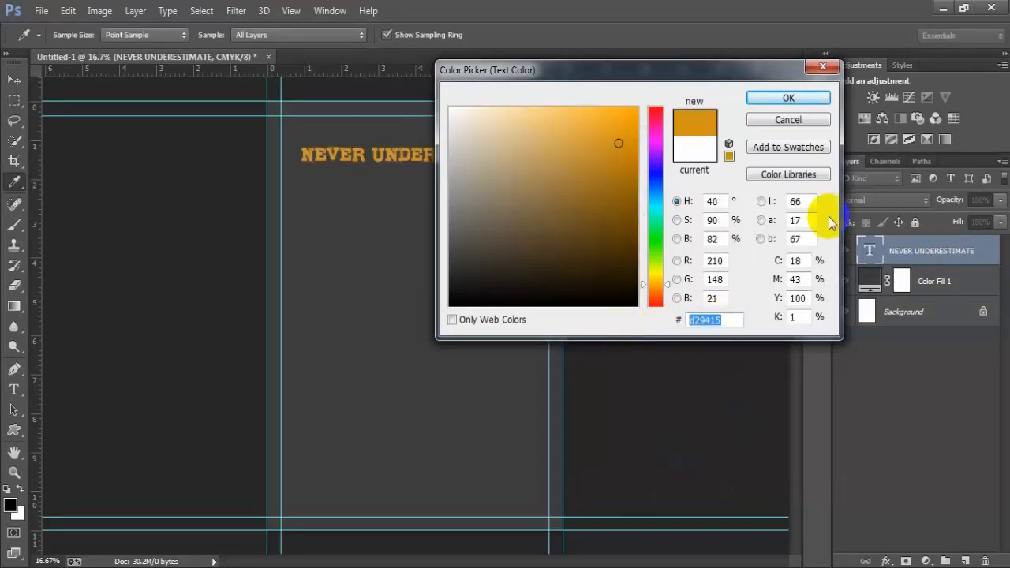
{"action": "left_click", "coordinate": [788, 97]}
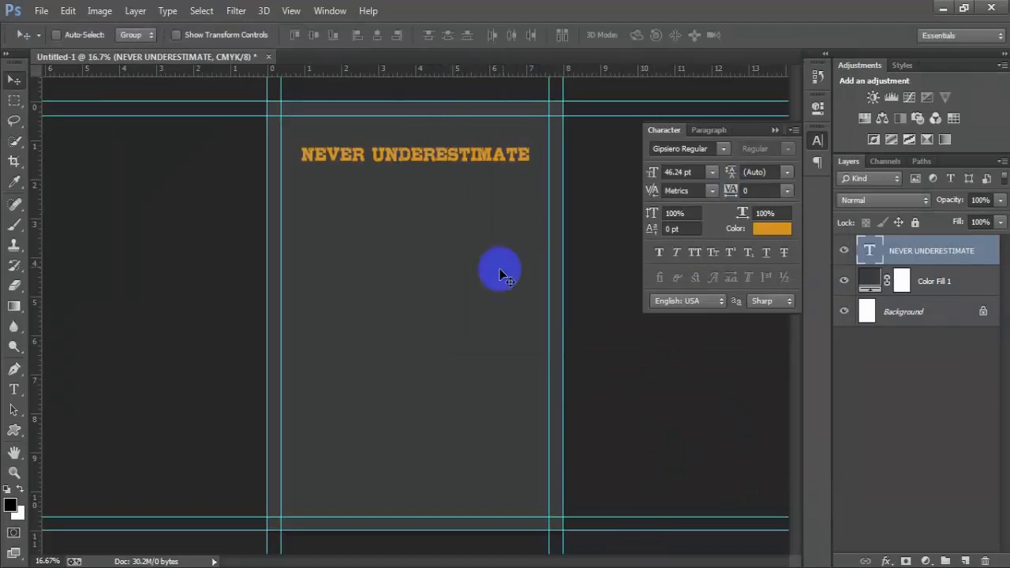
{"action": "left_click", "coordinate": [774, 130]}
{"action": "left_click", "coordinate": [844, 251]}
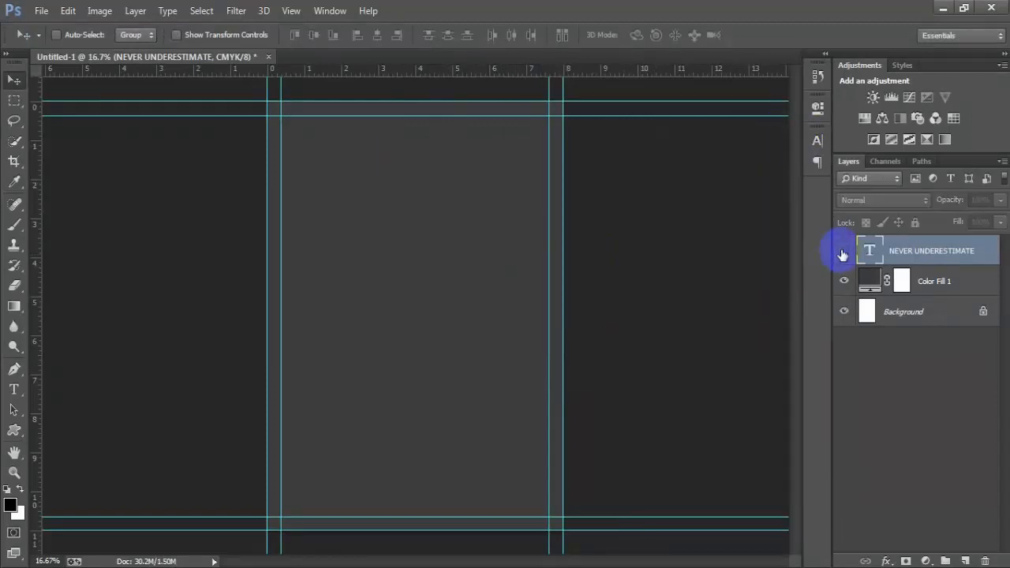
{"action": "left_click", "coordinate": [843, 251]}
Step: Duplicate the NEVER UNDERESTIMATE text layer and move the copy straight down to form a second line just below the original
{"action": "key", "text": "ctrl+j"}
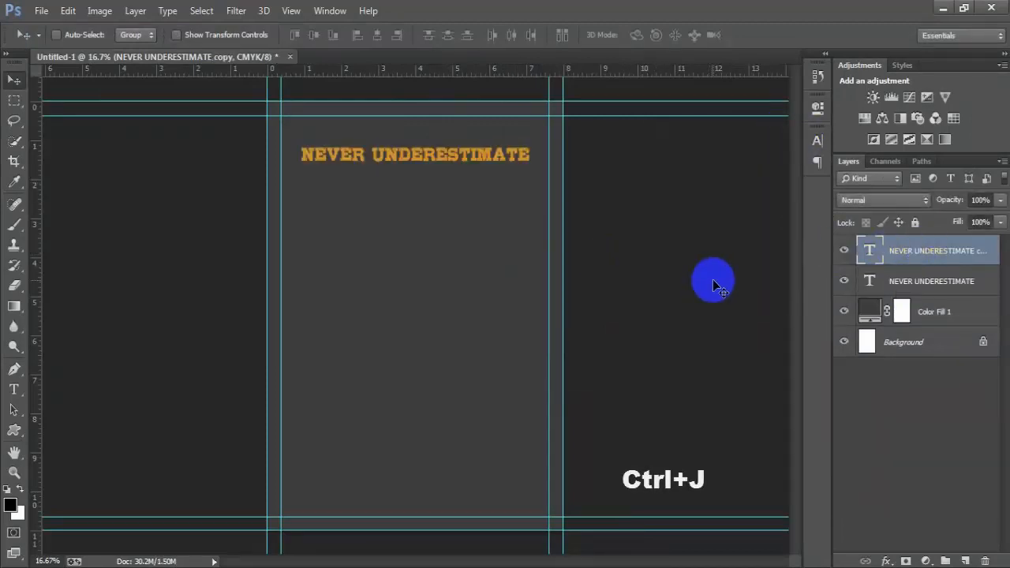
{"action": "key", "text": "shift+Down"}
{"action": "key", "text": "shift+Down"}
{"action": "key", "text": "shift+Down"}
{"action": "key", "text": "shift+Down"}
{"action": "key", "text": "shift+Down"}
{"action": "key", "text": "shift+Down"}
{"action": "key", "text": "shift+Down"}
{"action": "key", "text": "shift+Down"}
{"action": "key", "text": "shift+Down"}
{"action": "key", "text": "shift+Down"}
{"action": "key", "text": "shift+Down"}
{"action": "key", "text": "shift+Down"}
{"action": "key", "text": "shift+Down"}
{"action": "key", "text": "shift+Down"}
{"action": "key", "text": "shift+Down"}
{"action": "key", "text": "shift+Down"}
{"action": "key", "text": "shift+Down"}
{"action": "key", "text": "shift+Down"}
{"action": "key", "text": "shift+Down"}
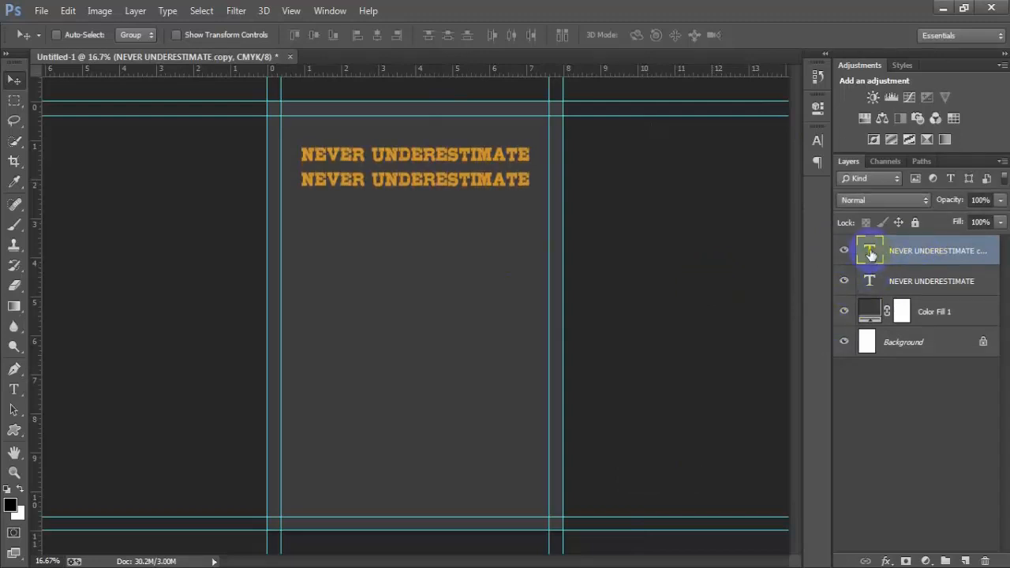
Step: Replace the text of the duplicated second line with AN OLD MAN
{"action": "key", "text": "t"}
{"action": "key", "text": "Return"}
{"action": "type", "text": "AN OLD MAN"}
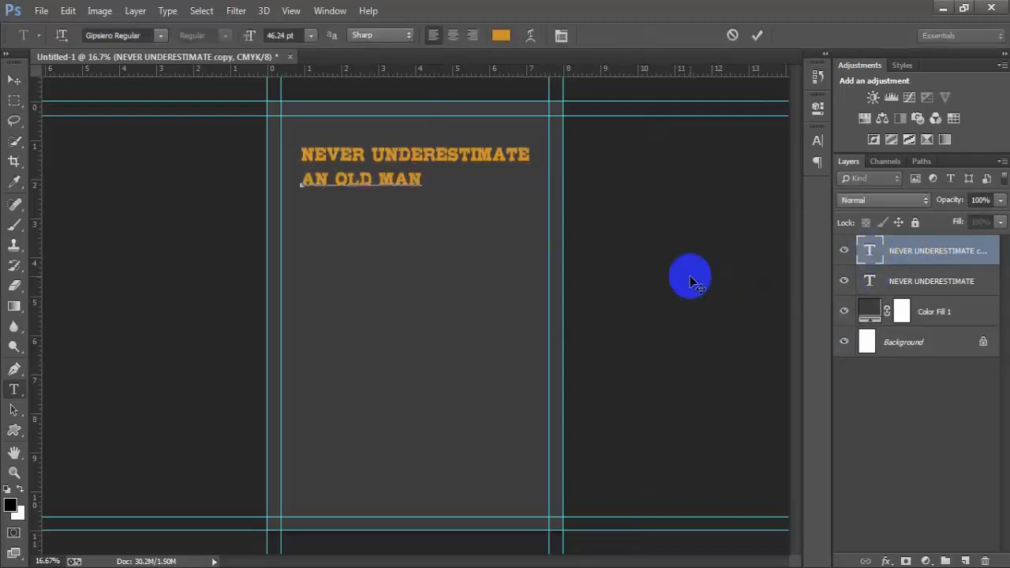
{"action": "left_click", "coordinate": [14, 79]}
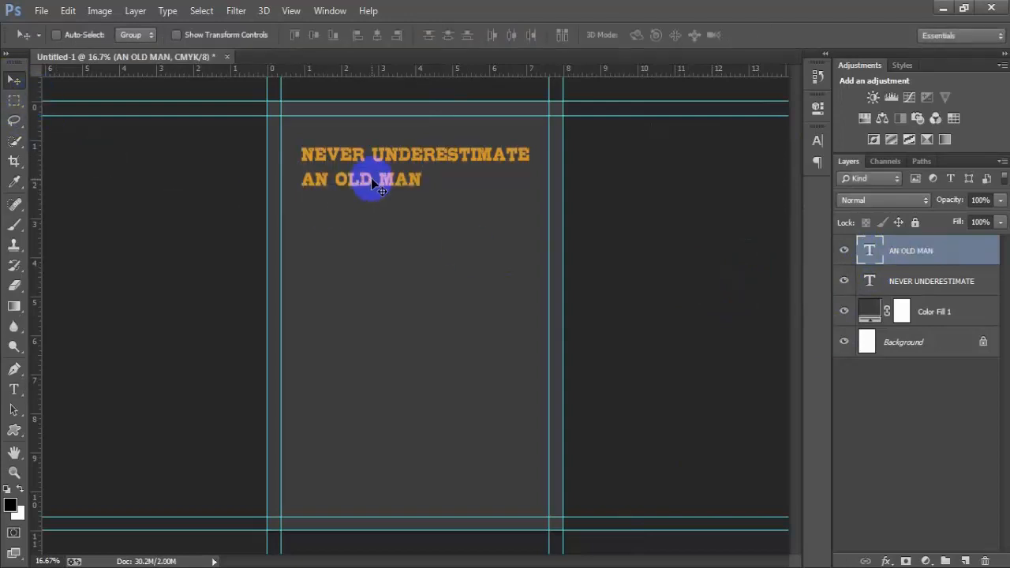
Step: Enlarge AN OLD MAN to about 197% width and 191% height and place it close beneath the NEVER UNDERESTIMATE line
{"action": "left_click_drag", "start_coordinate": [365, 179], "coordinate": [414, 191]}
{"action": "key", "text": "ctrl+t"}
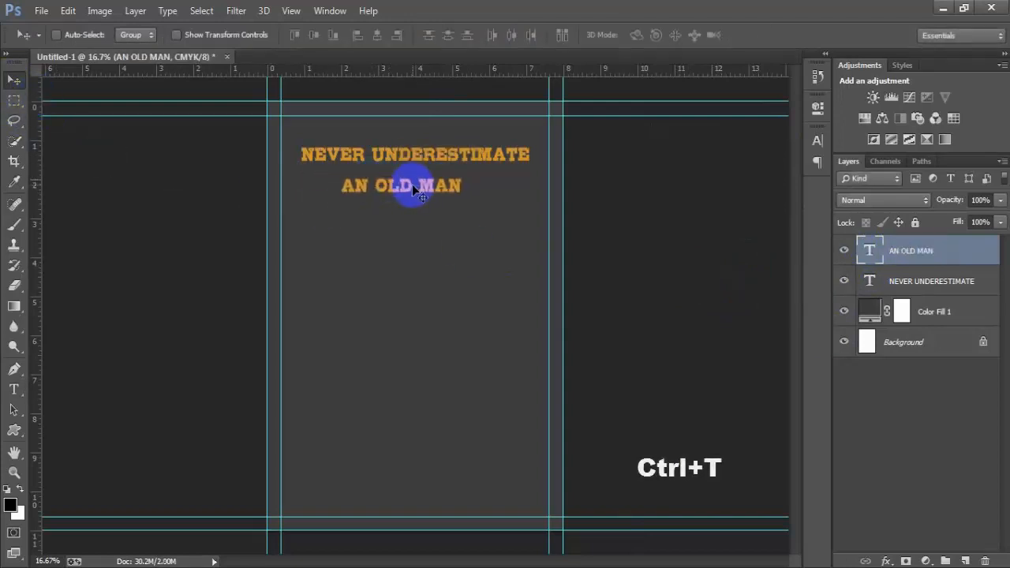
{"action": "left_click_drag", "start_coordinate": [464, 194], "coordinate": [531, 206]}
{"action": "left_click_drag", "start_coordinate": [302, 191], "coordinate": [292, 205]}
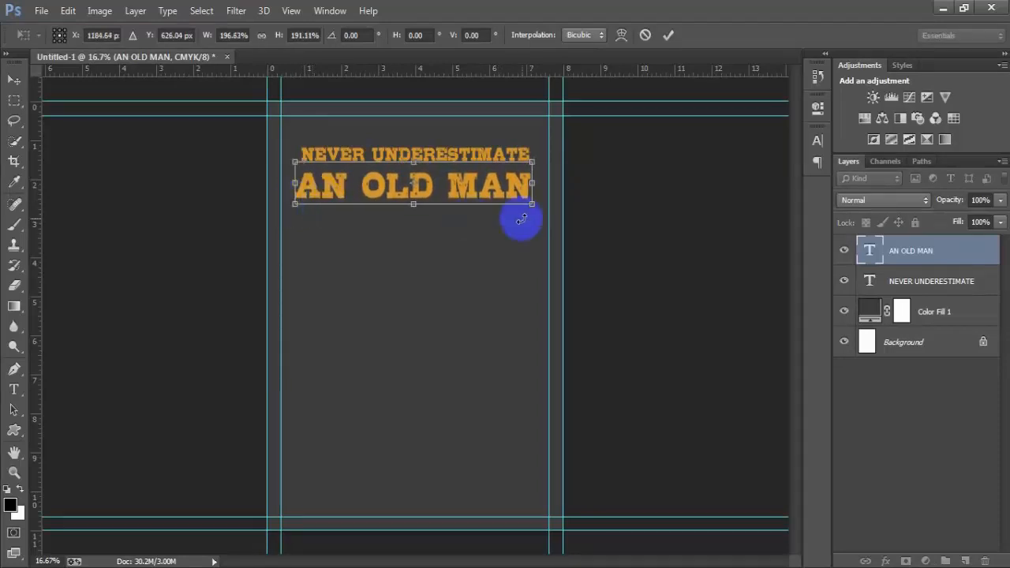
{"action": "left_click", "coordinate": [668, 35]}
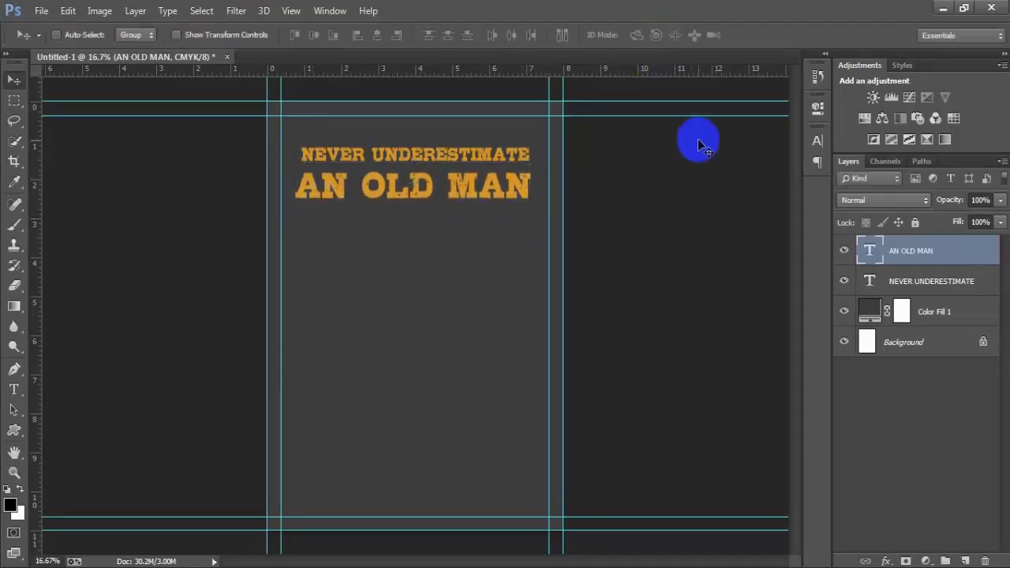
{"action": "key", "text": "shift+Up"}
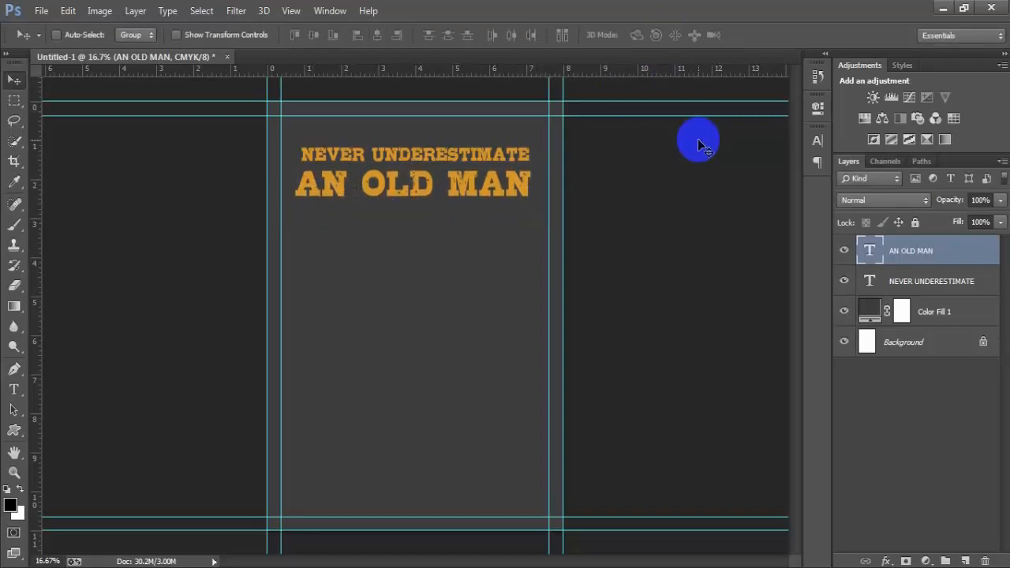
{"action": "key", "text": "shift+Up"}
{"action": "key", "text": "shift+Up"}
{"action": "key", "text": "shift+Up"}
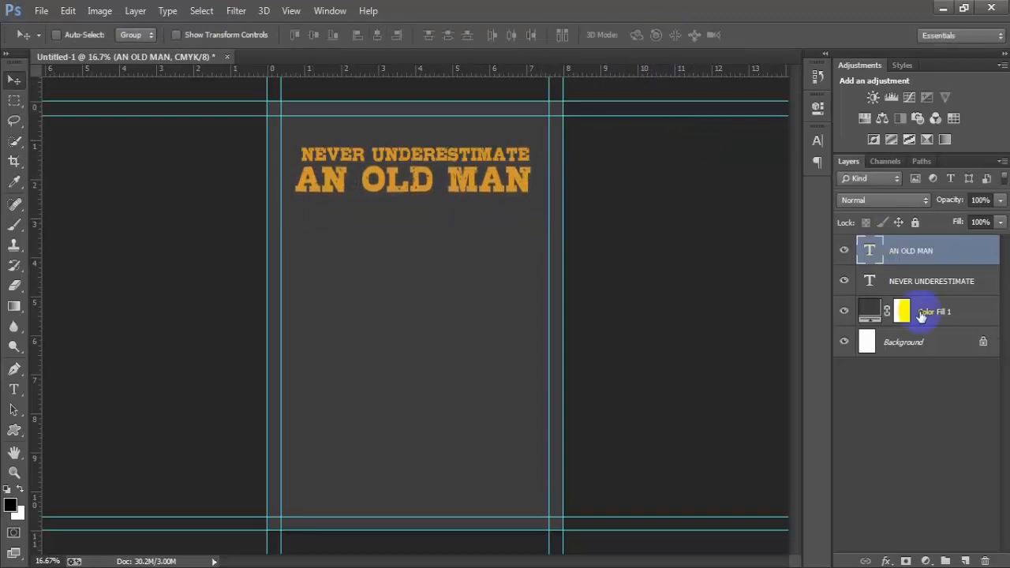
Step: Center the AN OLD MAN text horizontally on the Background layer
{"action": "left_click", "coordinate": [911, 351], "text": "ctrl"}
{"action": "left_click", "coordinate": [377, 38]}
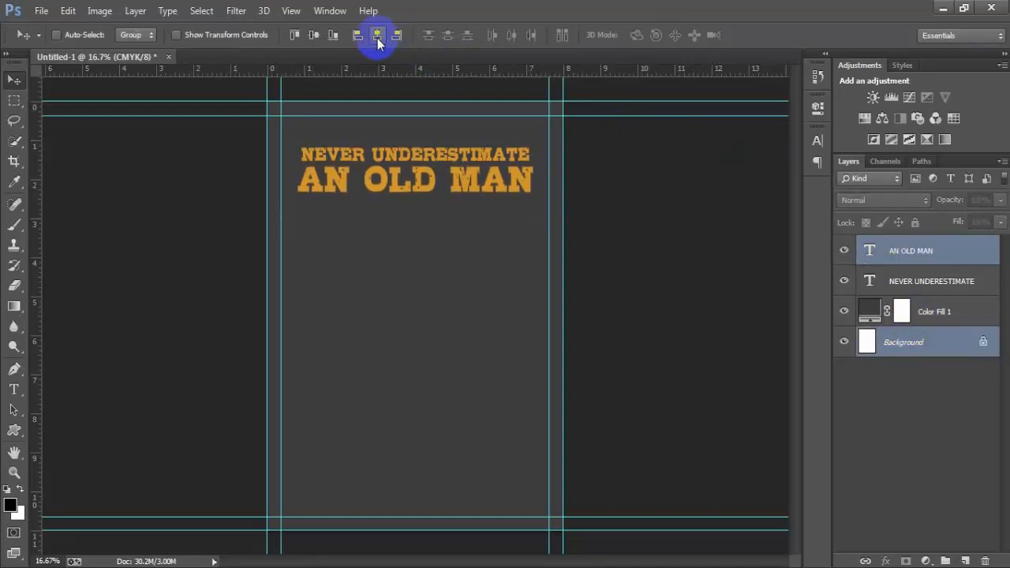
{"action": "left_click", "coordinate": [941, 266]}
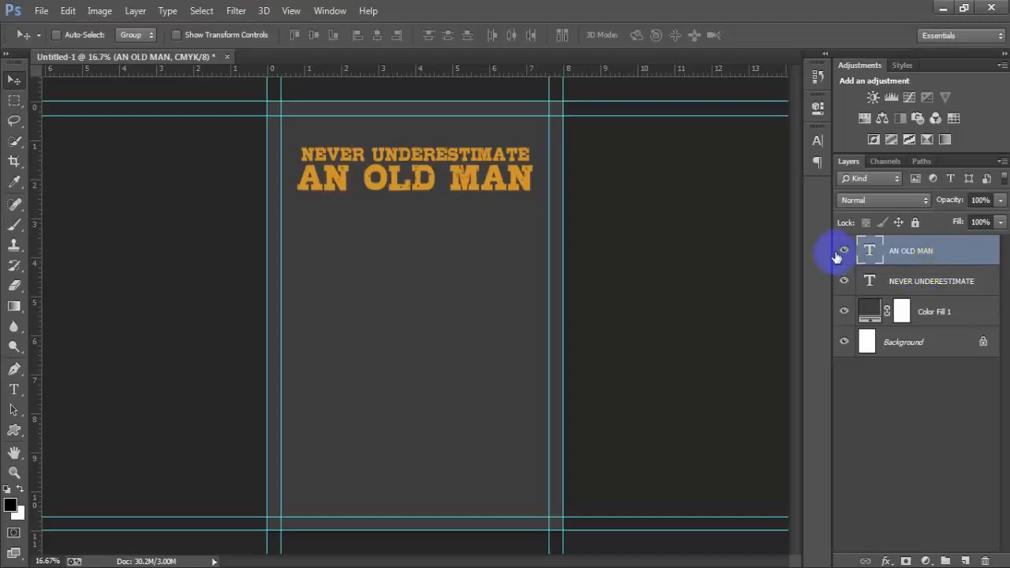
Step: Change the AN OLD MAN text color to 1794c4 and check the layer by toggling its visibility
{"action": "left_click", "coordinate": [821, 141]}
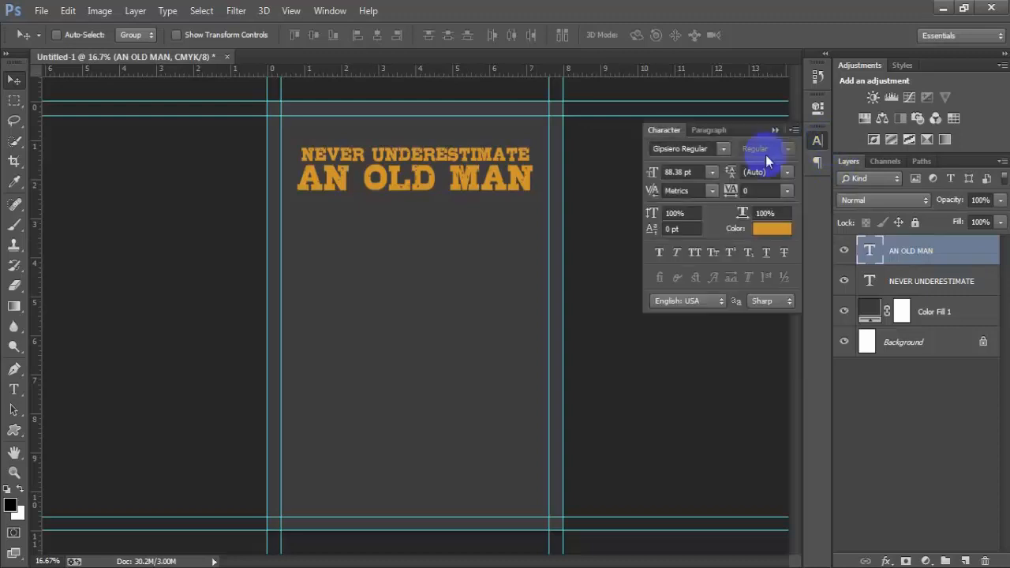
{"action": "left_click", "coordinate": [769, 230]}
{"action": "left_click_drag", "start_coordinate": [726, 319], "coordinate": [680, 319]}
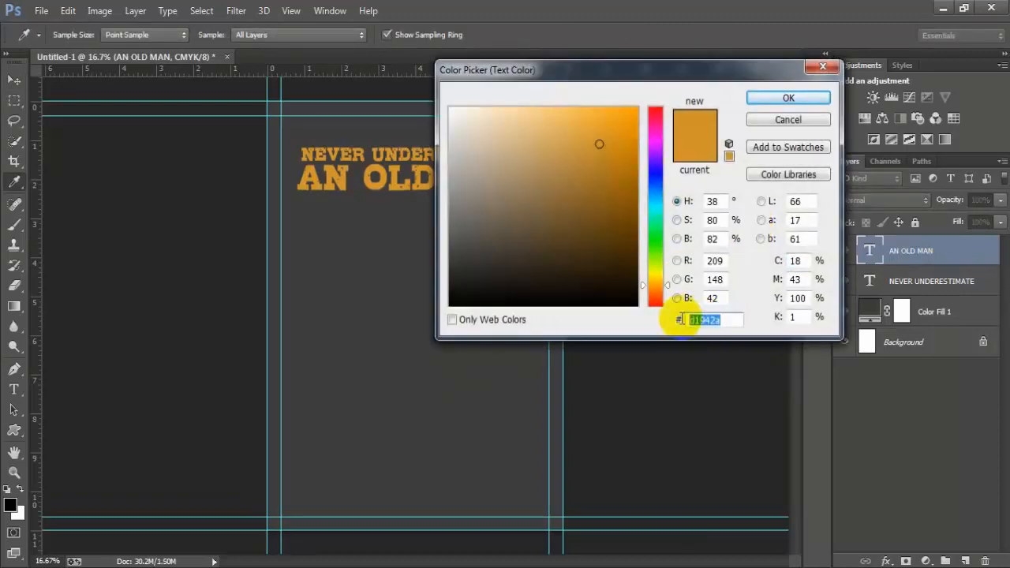
{"action": "type", "text": "1"}
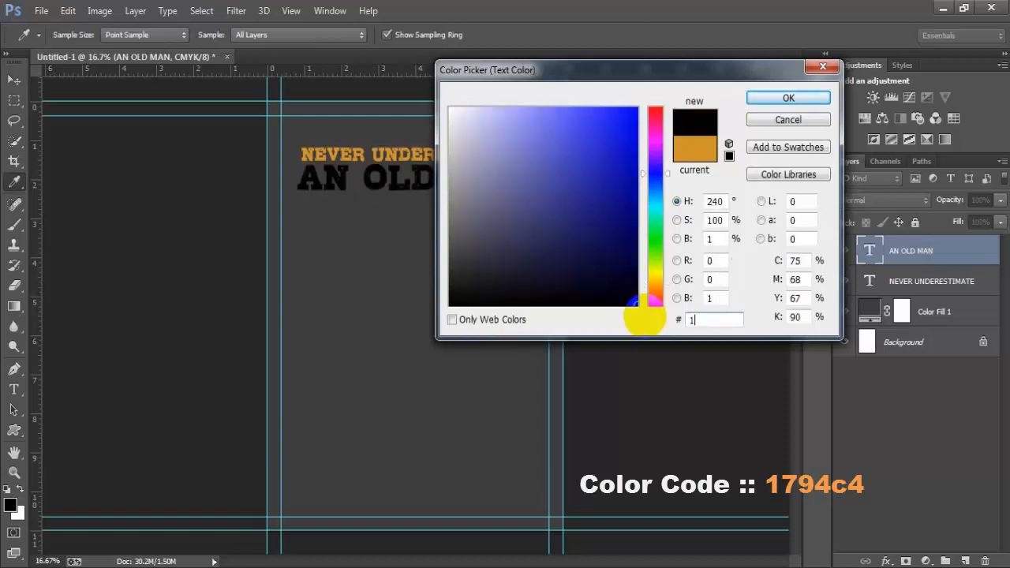
{"action": "type", "text": "79"}
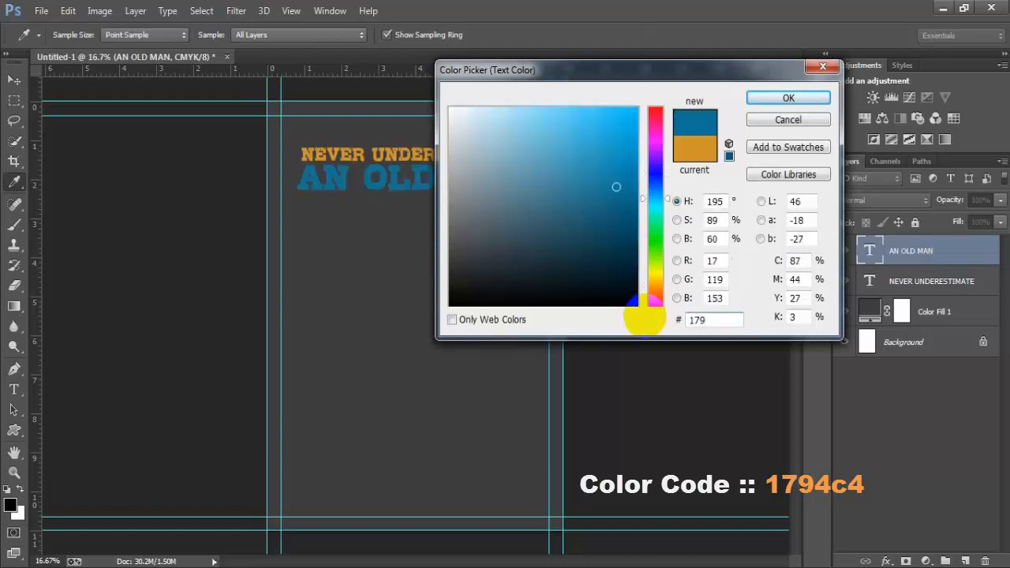
{"action": "type", "text": "4c4"}
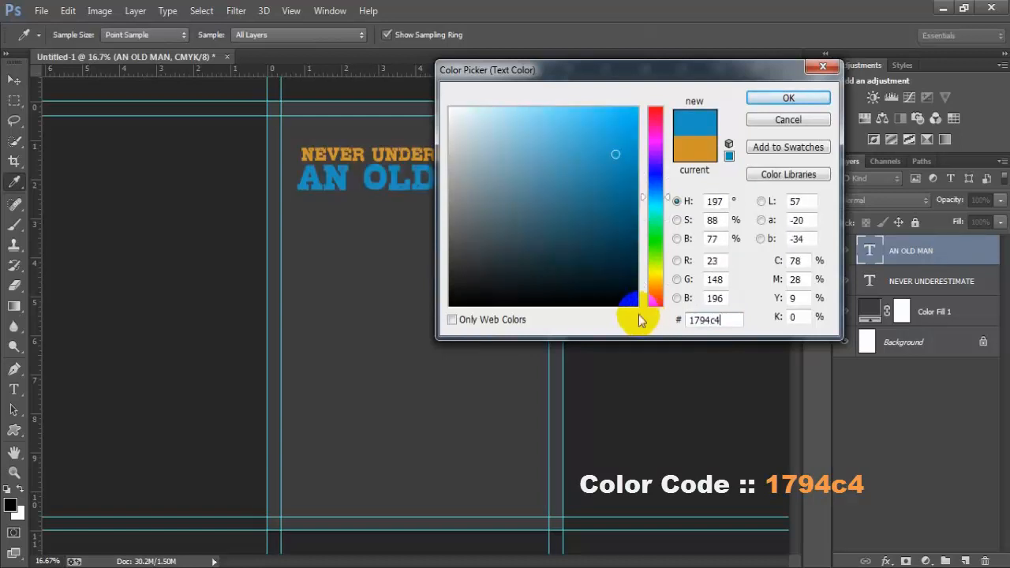
{"action": "left_click_drag", "start_coordinate": [718, 320], "coordinate": [655, 318]}
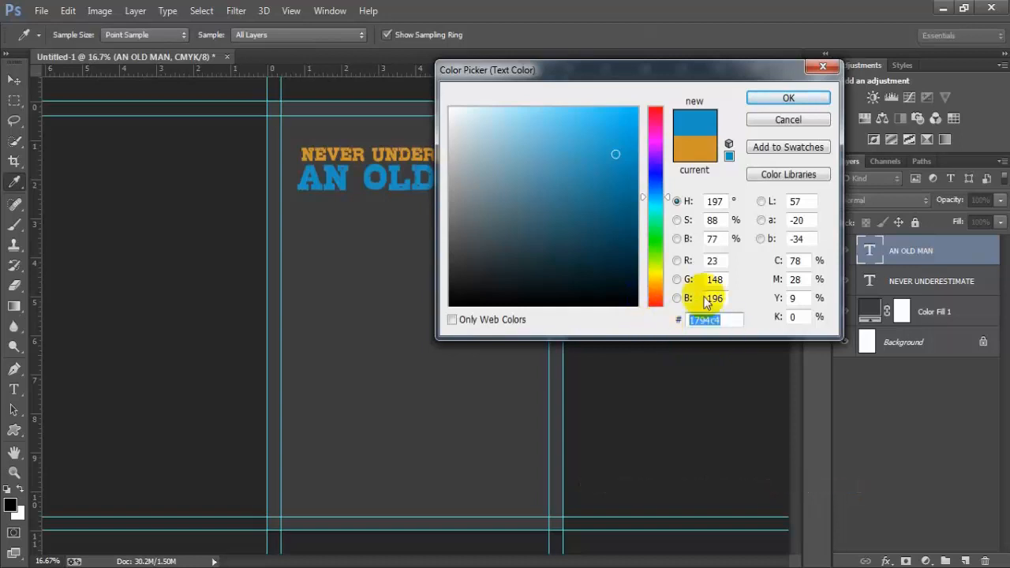
{"action": "left_click", "coordinate": [789, 97]}
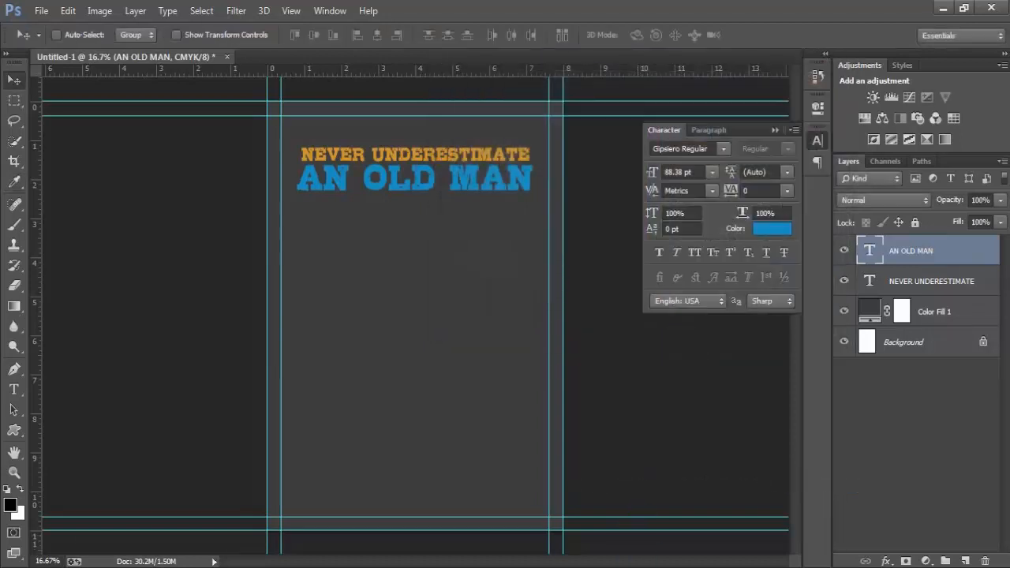
{"action": "left_click", "coordinate": [775, 129]}
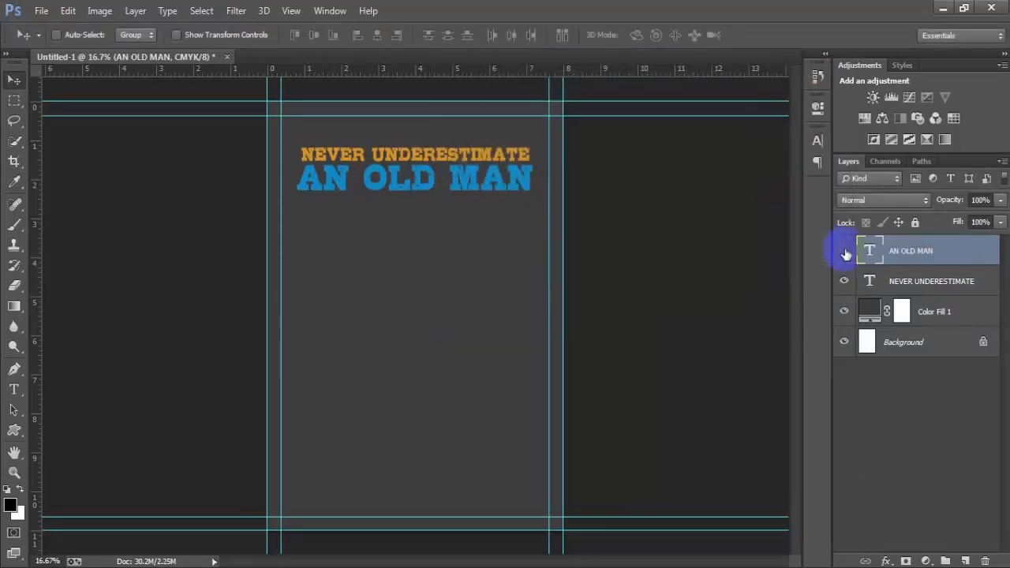
{"action": "left_click", "coordinate": [844, 253]}
{"action": "left_click", "coordinate": [844, 252]}
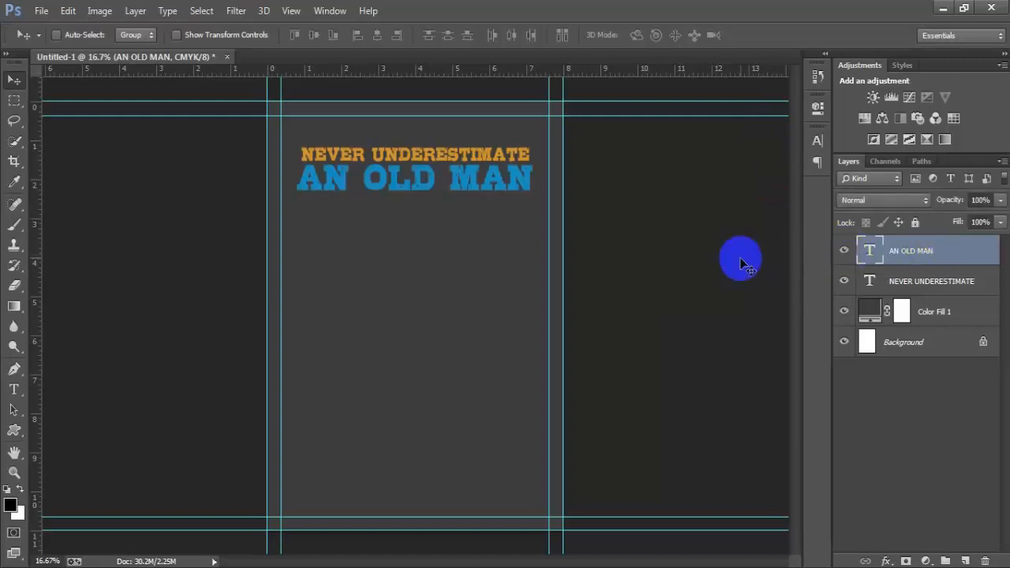
Step: Duplicate the AN OLD MAN layer, move the copy down to the lower part of the page, and change its text to FISHING ROD
{"action": "key", "text": "ctrl+j"}
{"action": "left_click_drag", "start_coordinate": [426, 194], "coordinate": [416, 460]}
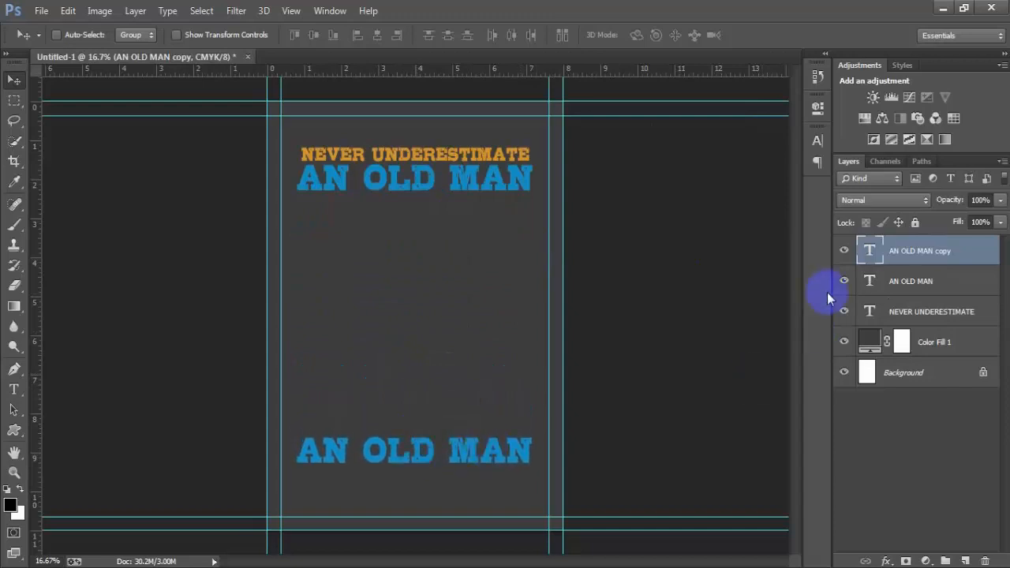
{"action": "double_click", "coordinate": [870, 252]}
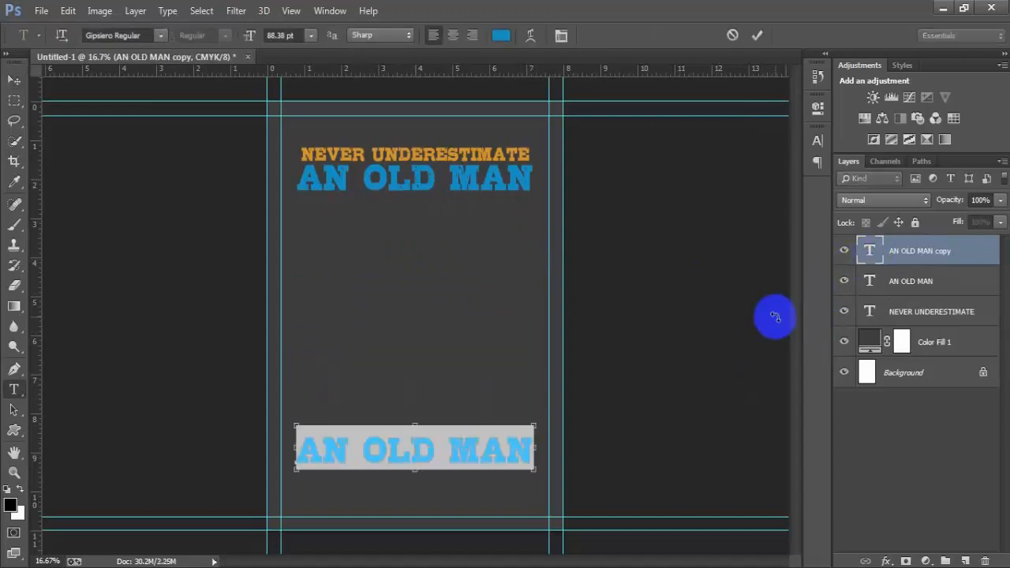
{"action": "type", "text": "FISHING ROD"}
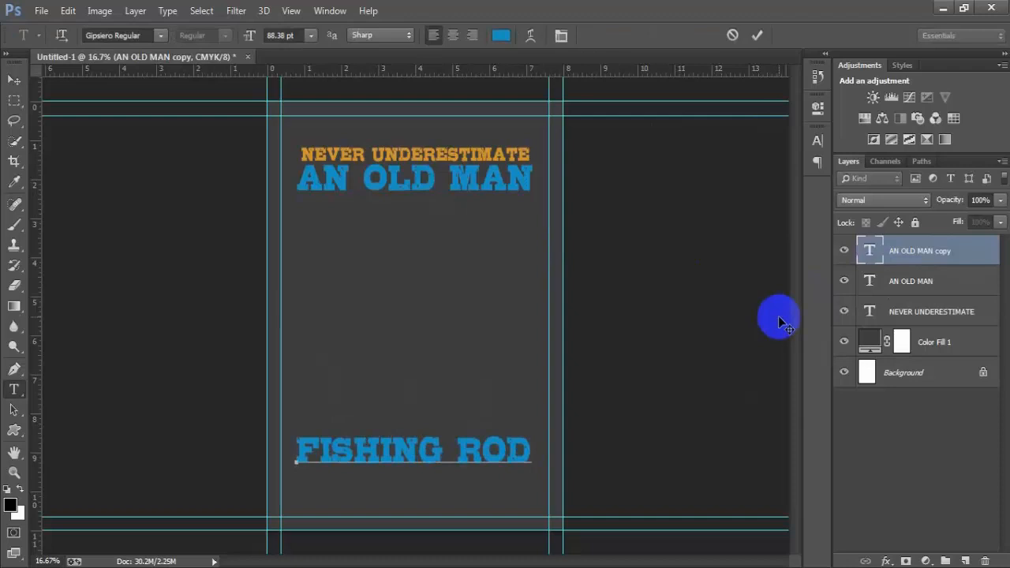
{"action": "left_click", "coordinate": [14, 79]}
Step: Center the FISHING ROD, AN OLD MAN and NEVER UNDERESTIMATE text layers horizontally on the Background layer
{"action": "left_click", "coordinate": [921, 385], "text": "ctrl"}
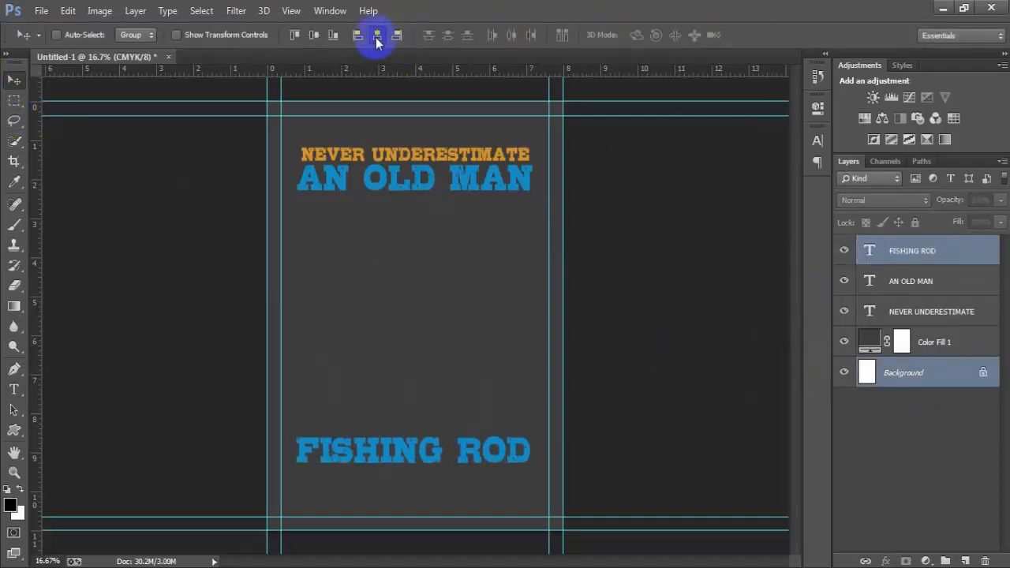
{"action": "left_click", "coordinate": [376, 37]}
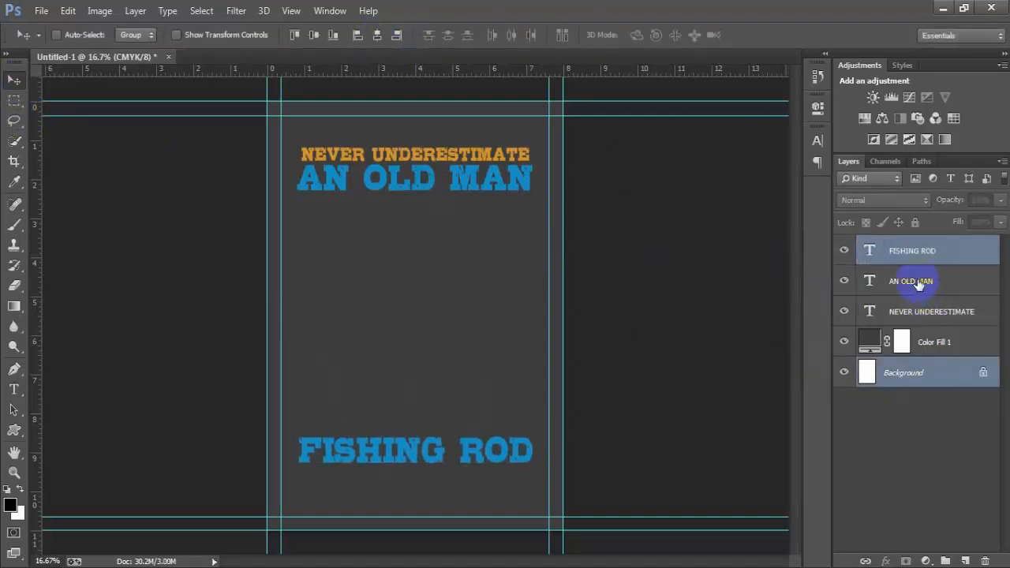
{"action": "left_click", "coordinate": [917, 284], "text": "ctrl"}
{"action": "left_click", "coordinate": [919, 312], "text": "ctrl"}
{"action": "left_click", "coordinate": [377, 36]}
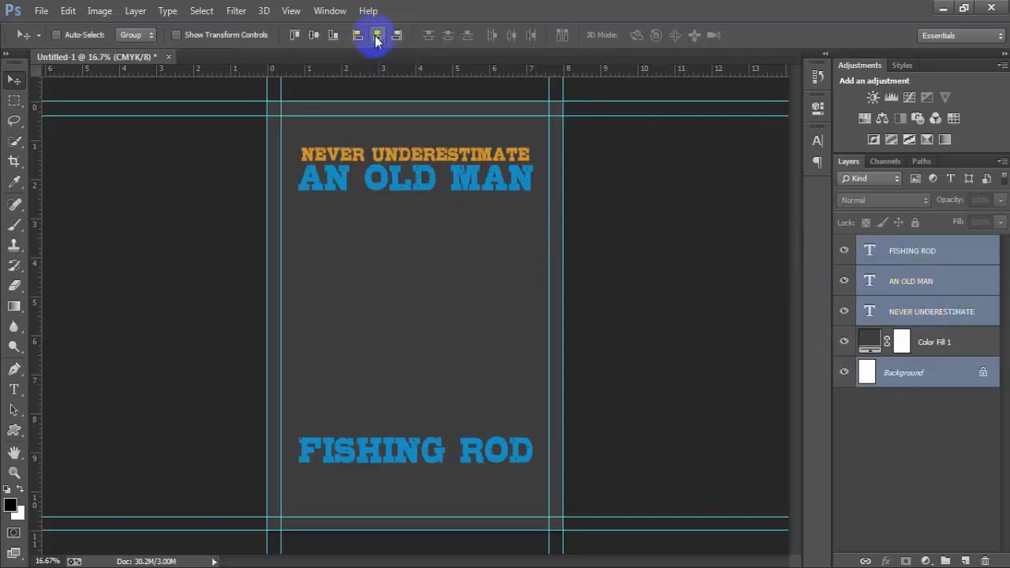
{"action": "left_click", "coordinate": [909, 262]}
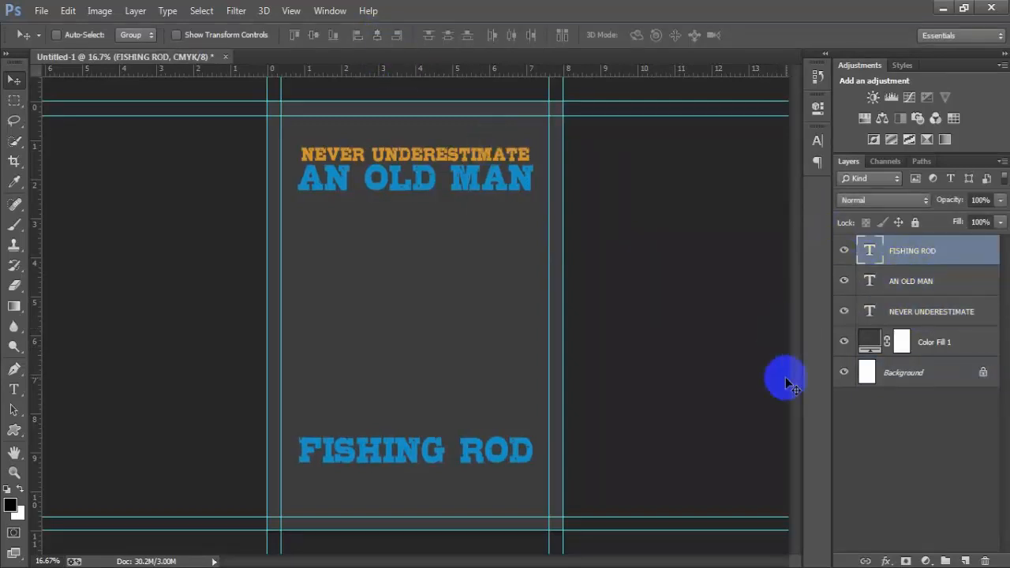
Step: Try a temporary vertical guide at about 0.85 in along the left edge of the text lines
{"action": "left_click_drag", "start_coordinate": [37, 325], "coordinate": [302, 363]}
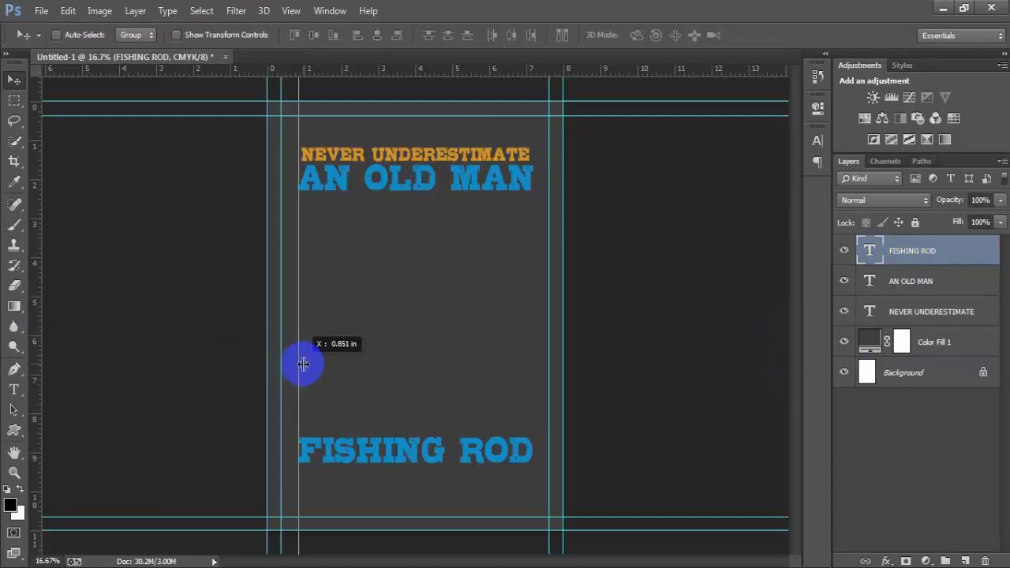
{"action": "left_click_drag", "start_coordinate": [40, 338], "coordinate": [549, 377]}
{"action": "left_click_drag", "start_coordinate": [271, 384], "coordinate": [269, 384]}
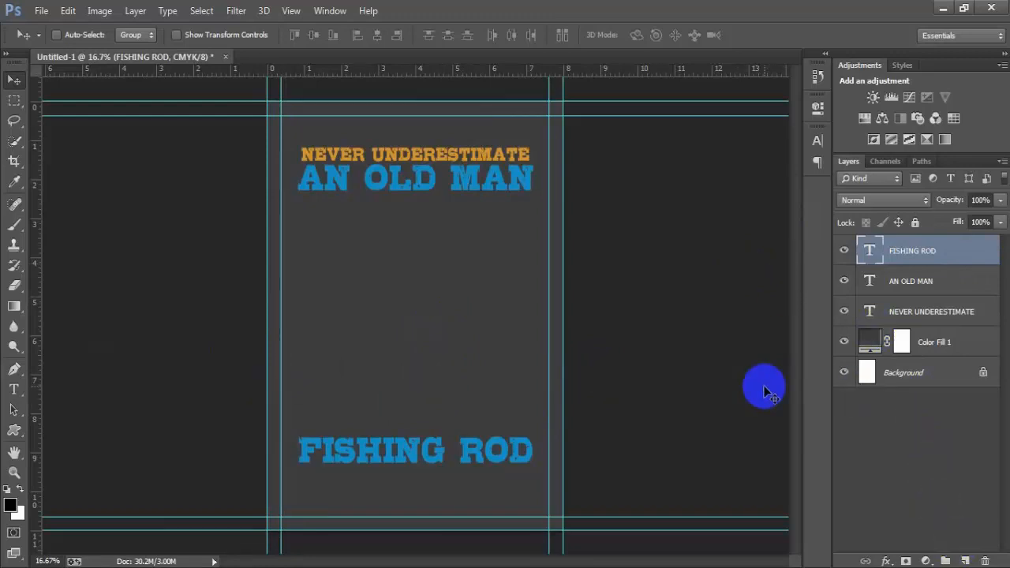
Step: Move the FISHING ROD text straight down about 250 px, close to the page's lower margin guide
{"action": "key", "text": "shift+Down"}
{"action": "key", "text": "shift+Down"}
{"action": "key", "text": "shift+Down"}
{"action": "key", "text": "shift+Down"}
{"action": "key", "text": "shift+Down"}
{"action": "key", "text": "shift+Down"}
{"action": "key", "text": "shift+Down"}
{"action": "key", "text": "shift+Down"}
{"action": "key", "text": "shift+Down"}
{"action": "key", "text": "shift+Down"}
{"action": "key", "text": "shift+Down"}
{"action": "key", "text": "shift+Down"}
{"action": "key", "text": "shift+Down"}
{"action": "key", "text": "shift+Down"}
{"action": "key", "text": "shift+Down"}
{"action": "key", "text": "shift+Down"}
{"action": "key", "text": "shift+Down"}
{"action": "key", "text": "shift+Down"}
{"action": "key", "text": "shift+Down"}
{"action": "key", "text": "shift+Down"}
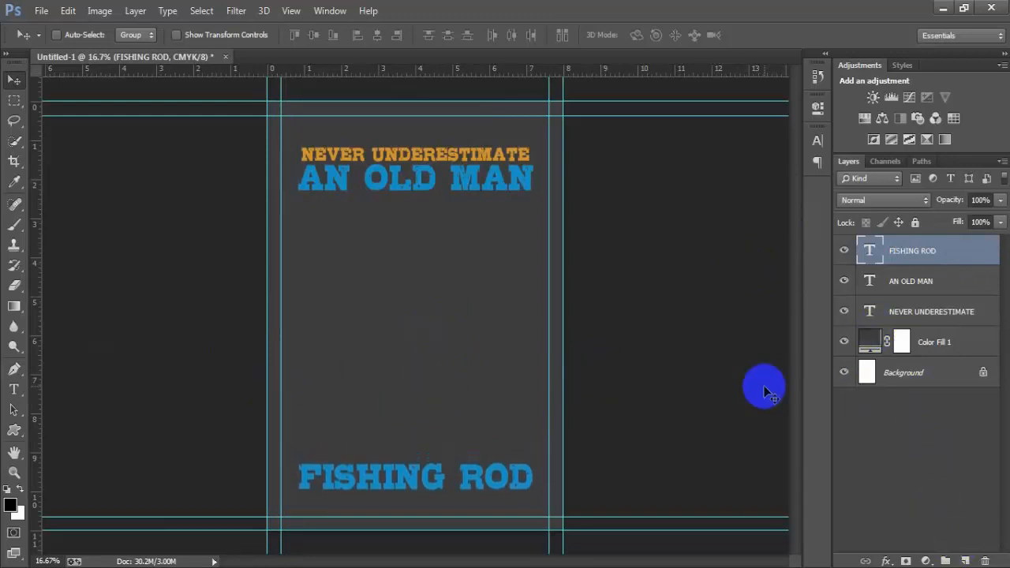
{"action": "key", "text": "shift+Down"}
{"action": "key", "text": "shift+Down"}
{"action": "key", "text": "shift+Down"}
{"action": "key", "text": "shift+Down"}
{"action": "key", "text": "shift+Down"}
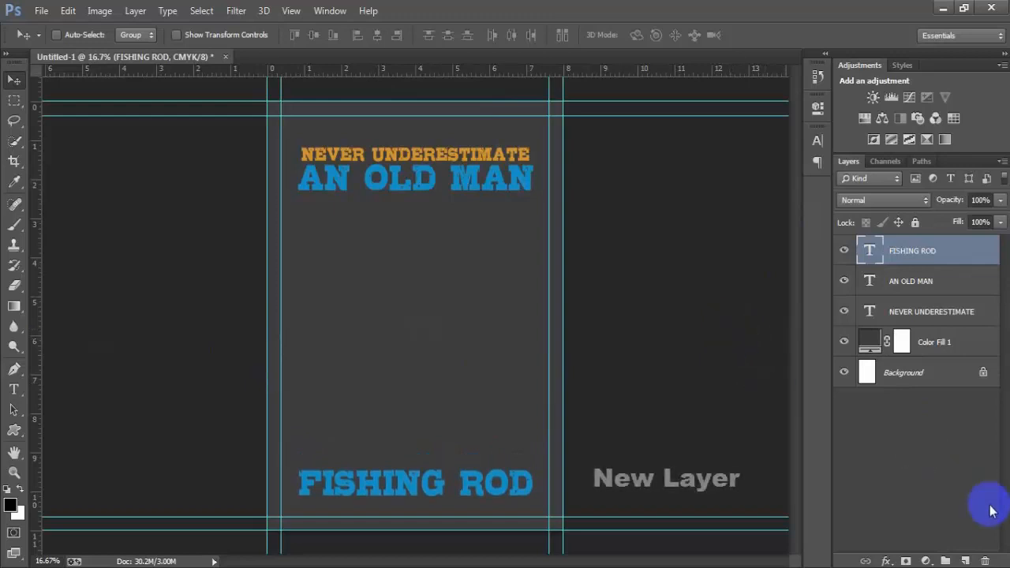
Step: On a new layer, make a circular selection about 5.5 in across and position it between AN OLD MAN and FISHING ROD
{"action": "left_click", "coordinate": [965, 560]}
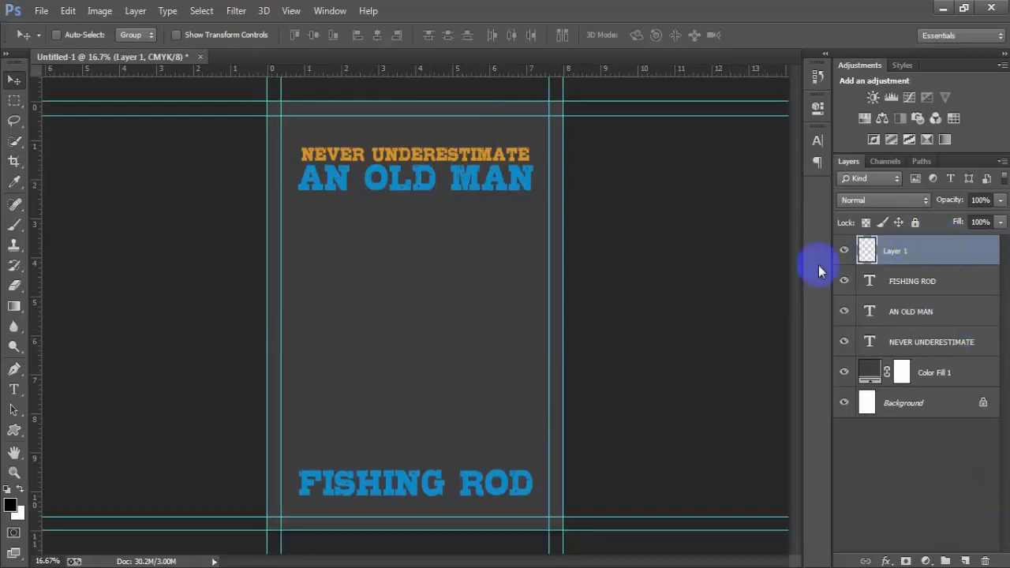
{"action": "key", "text": "shift+m"}
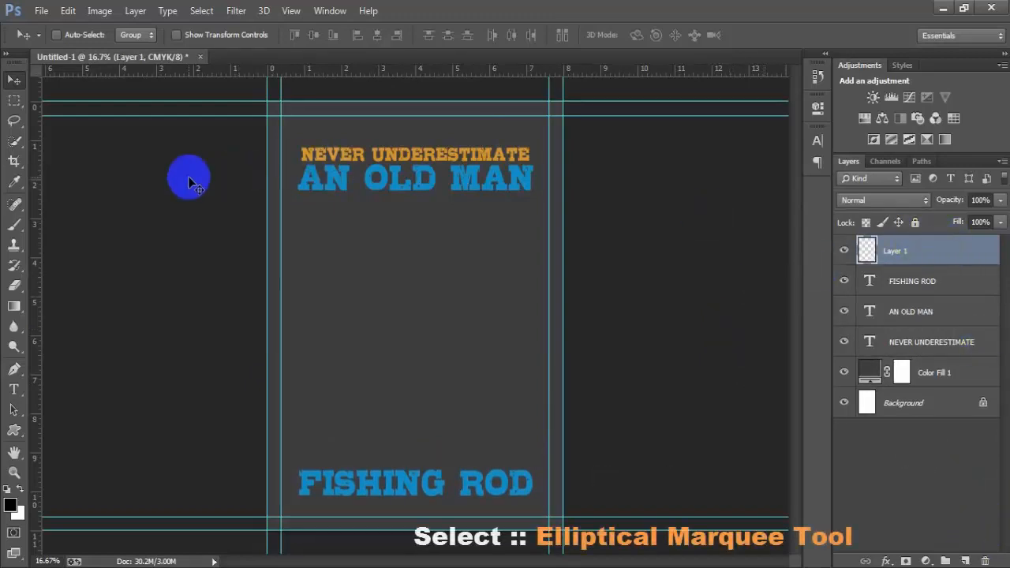
{"action": "left_click_drag", "start_coordinate": [16, 100], "coordinate": [114, 115]}
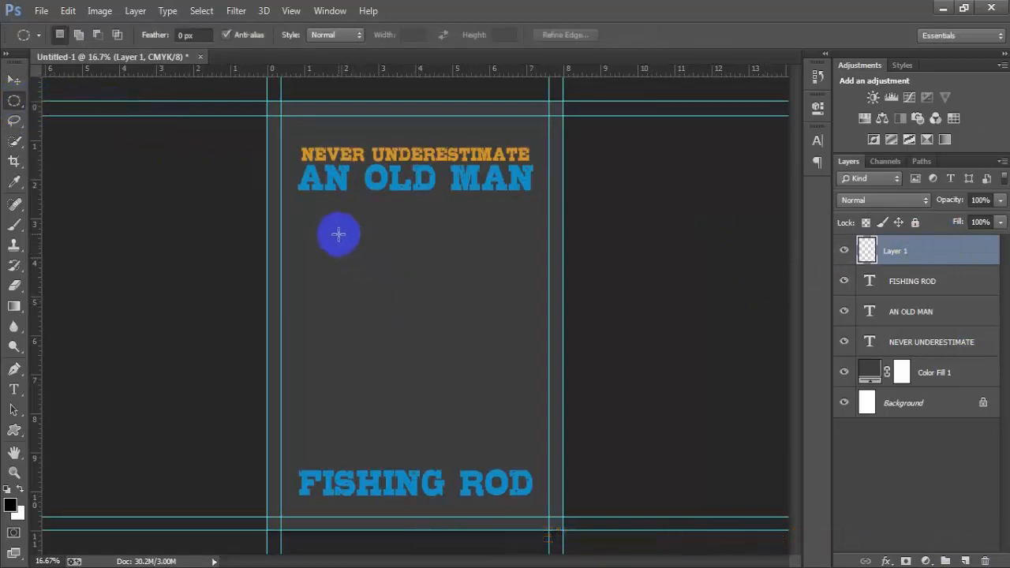
{"action": "left_click_drag", "start_coordinate": [337, 233], "coordinate": [541, 464]}
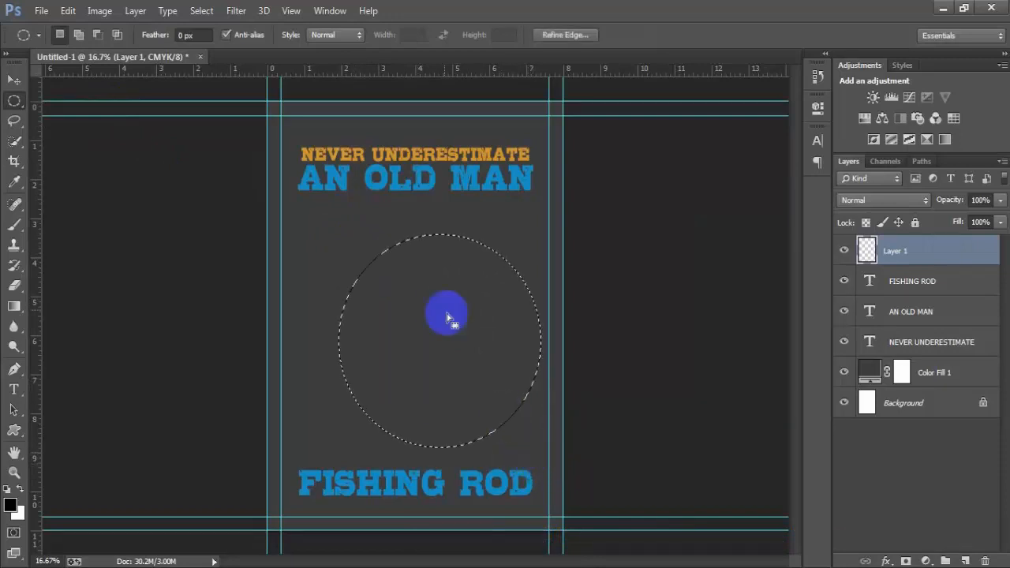
{"action": "left_click_drag", "start_coordinate": [446, 314], "coordinate": [426, 284]}
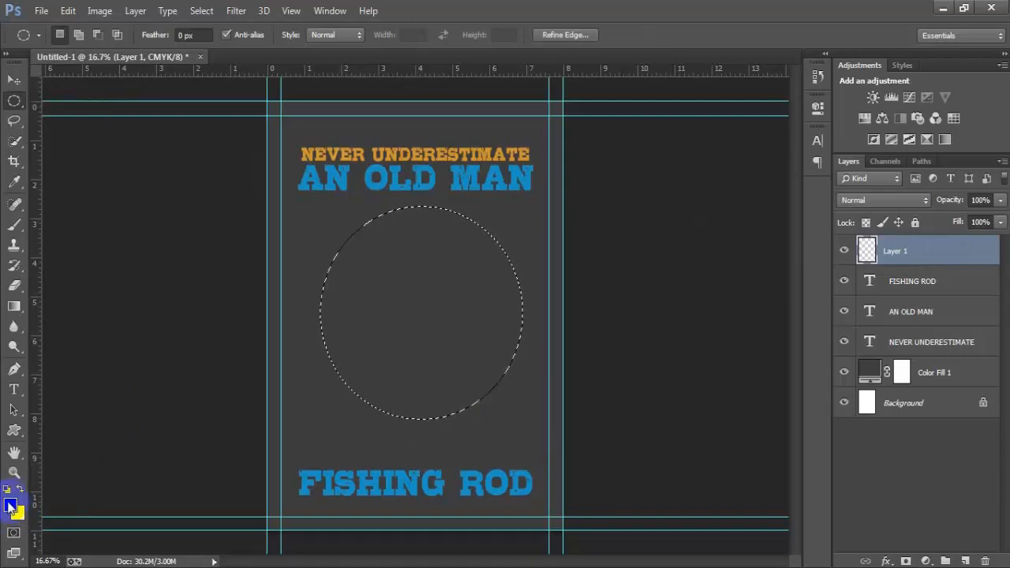
Step: Fill the circular selection on the new layer with orange d29415 and deselect it
{"action": "left_click", "coordinate": [11, 507]}
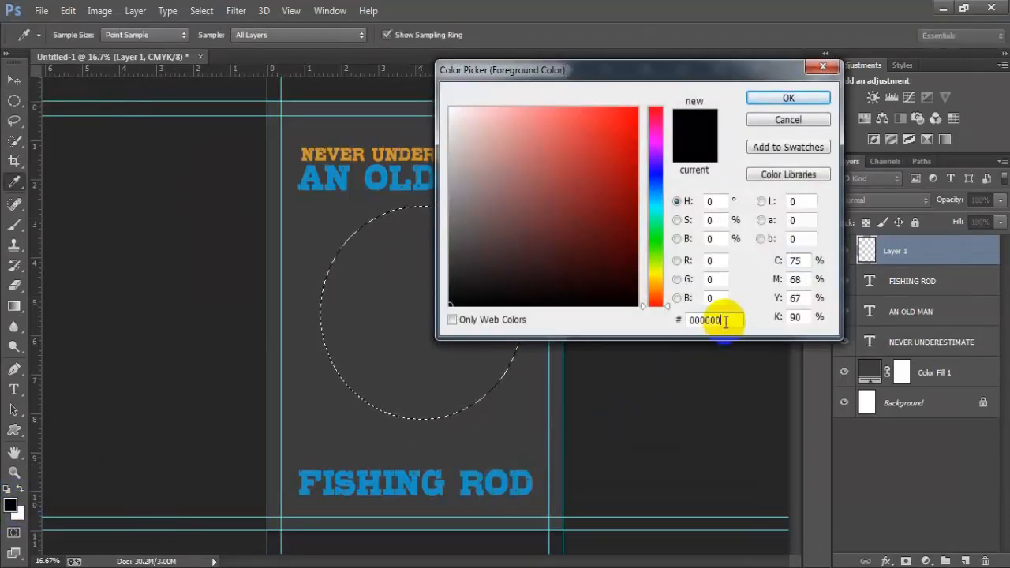
{"action": "left_click_drag", "start_coordinate": [725, 321], "coordinate": [611, 320]}
{"action": "type", "text": "d"}
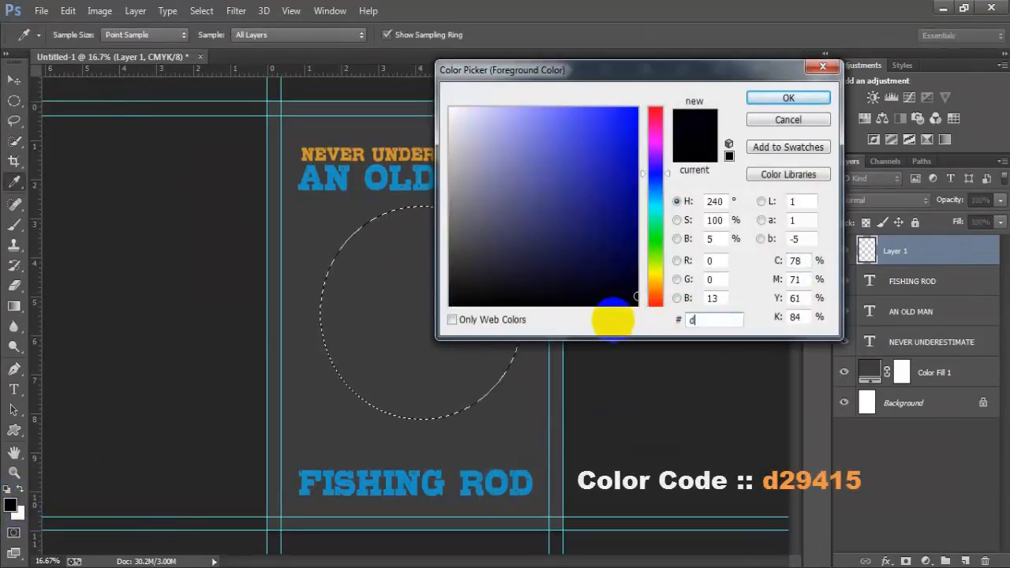
{"action": "type", "text": "29415"}
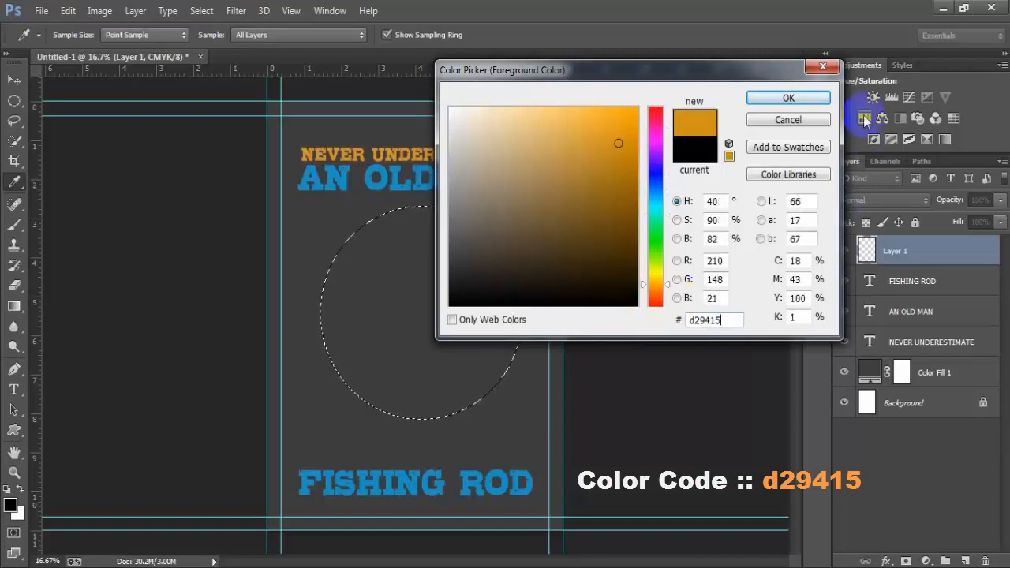
{"action": "left_click_drag", "start_coordinate": [720, 320], "coordinate": [671, 331]}
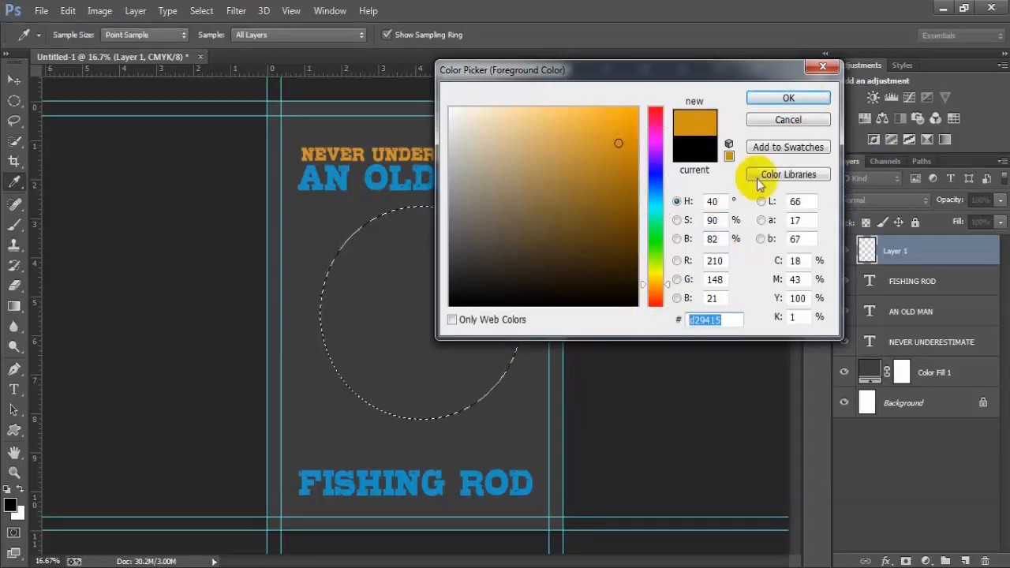
{"action": "left_click", "coordinate": [788, 99]}
{"action": "key", "text": "alt+BackSpace"}
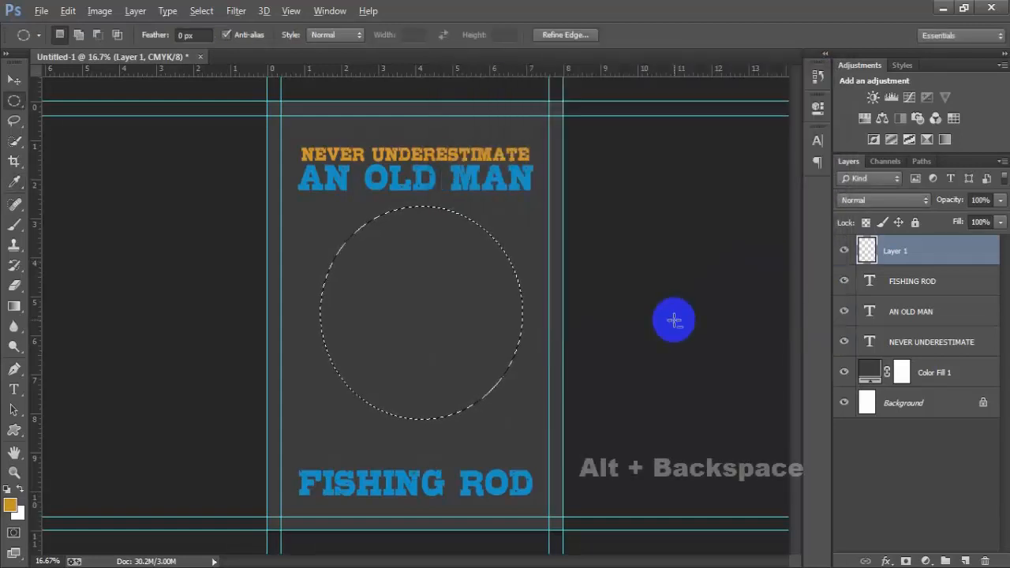
{"action": "key", "text": "ctrl+d"}
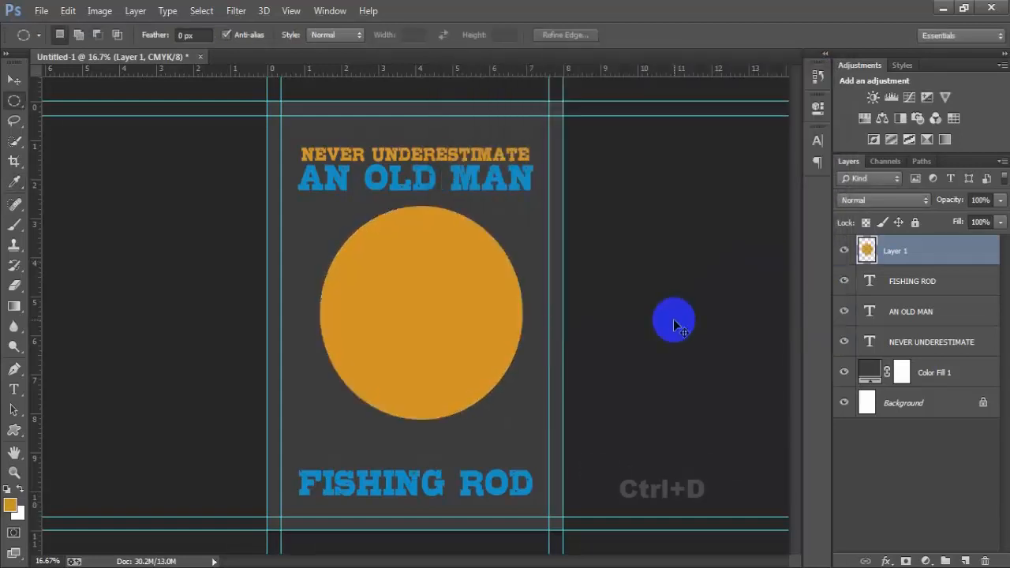
Step: Move the orange circle slightly left so it is horizontally centered on the page between AN OLD MAN and FISHING ROD
{"action": "left_click", "coordinate": [13, 81]}
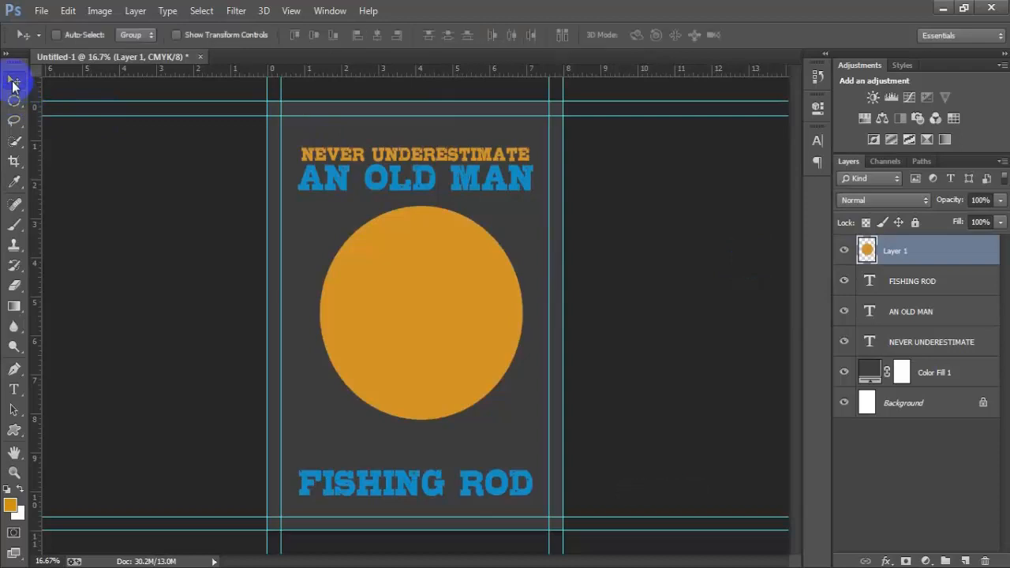
{"action": "left_click_drag", "start_coordinate": [455, 365], "coordinate": [449, 357]}
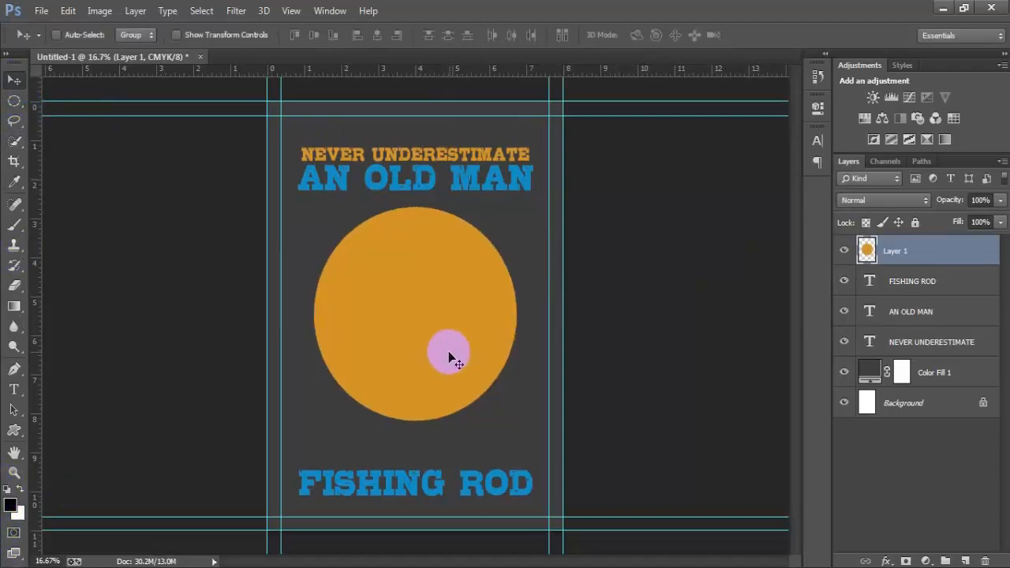
{"action": "right_click", "coordinate": [790, 422]}
{"action": "right_click", "coordinate": [14, 100]}
{"action": "left_click", "coordinate": [143, 112]}
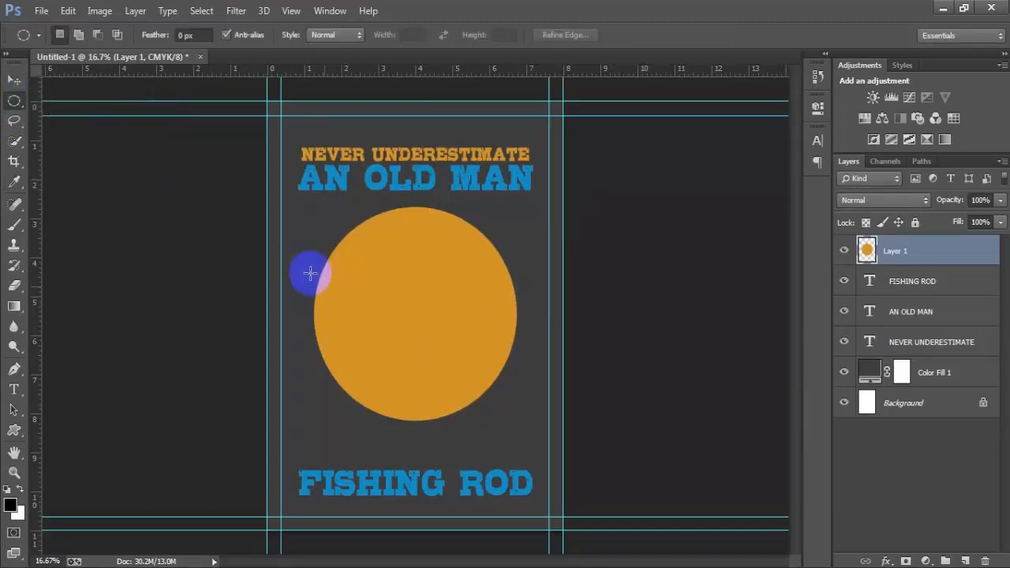
{"action": "left_click_drag", "start_coordinate": [306, 359], "coordinate": [536, 397]}
{"action": "mouse_move", "coordinate": [454, 384]}
{"action": "left_mouse_down"}
{"action": "mouse_move", "coordinate": [445, 408]}
{"action": "mouse_move", "coordinate": [443, 384]}
{"action": "left_mouse_up"}
{"action": "left_click", "coordinate": [444, 386]}
{"action": "left_click", "coordinate": [30, 102]}
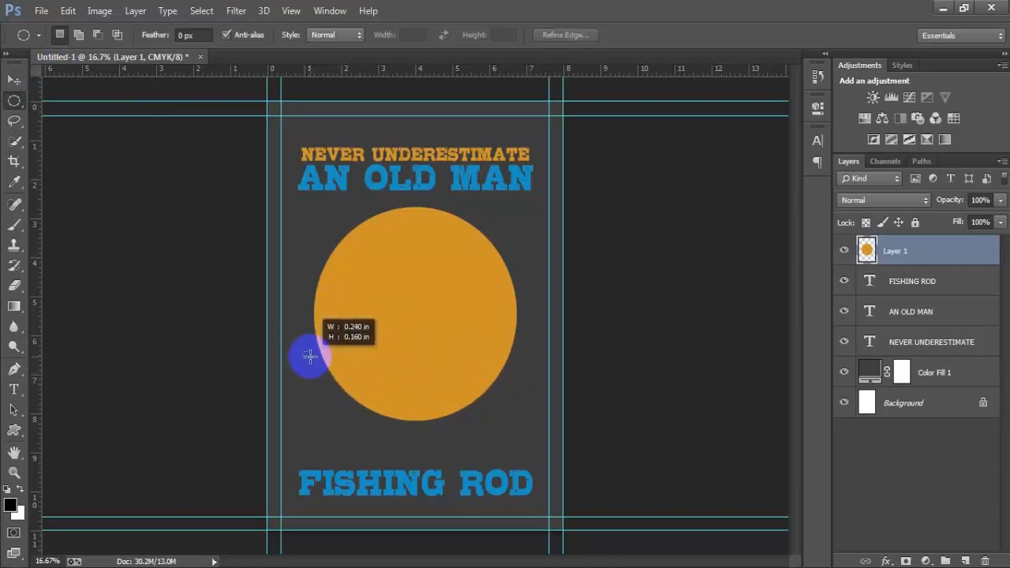
Step: Delete a wide elliptical selection, about 6.7 x 2.3 in and centered on the circle's lower edge, to cut a curved base, and deselect
{"action": "left_click_drag", "start_coordinate": [309, 356], "coordinate": [546, 441]}
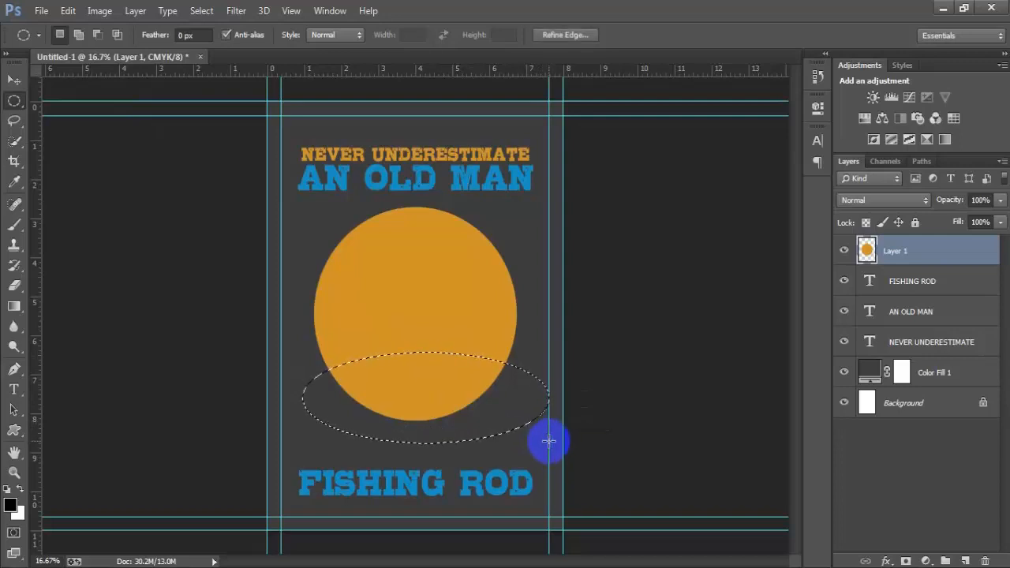
{"action": "key", "text": "Left"}
{"action": "key", "text": "Left"}
{"action": "key", "text": "Left"}
{"action": "key", "text": "Left"}
{"action": "key", "text": "Down"}
{"action": "key", "text": "Down"}
{"action": "key", "text": "Down"}
{"action": "key", "text": "Down"}
{"action": "key", "text": "Down"}
{"action": "key", "text": "Down"}
{"action": "key", "text": "Down"}
{"action": "key", "text": "Down"}
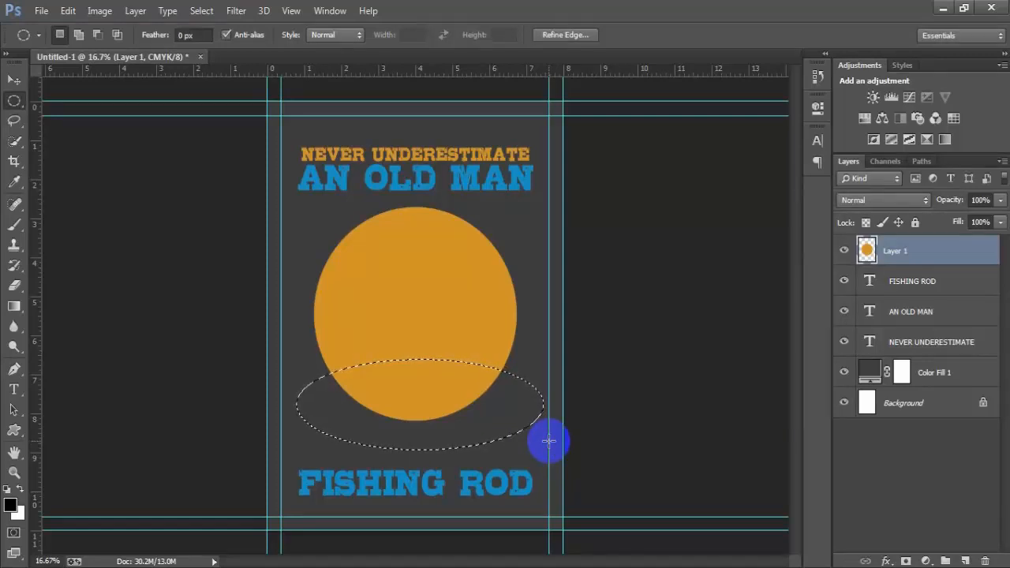
{"action": "key", "text": "Down"}
{"action": "key", "text": "Down"}
{"action": "key", "text": "Down"}
{"action": "key", "text": "Down"}
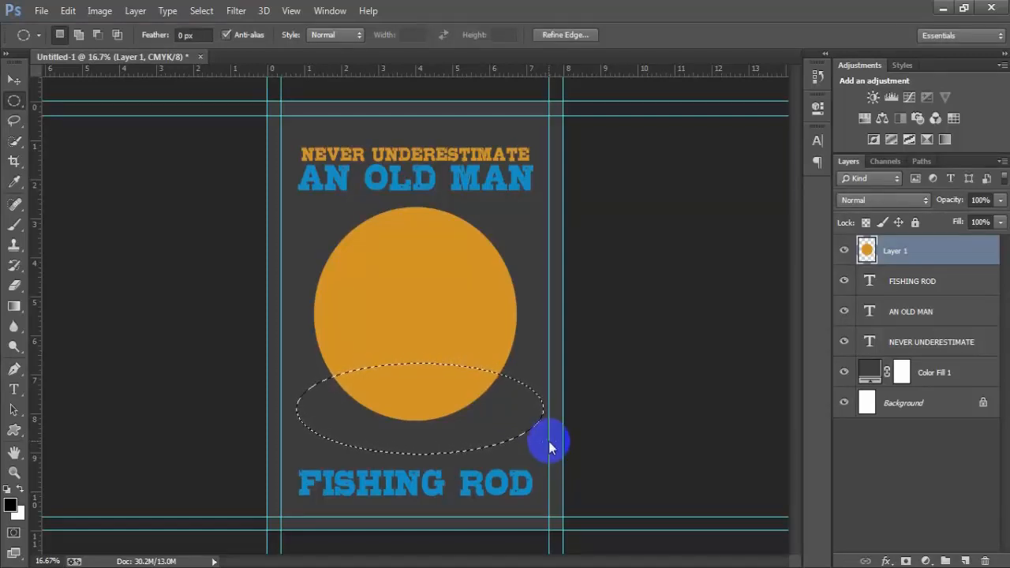
{"action": "key", "text": "Delete"}
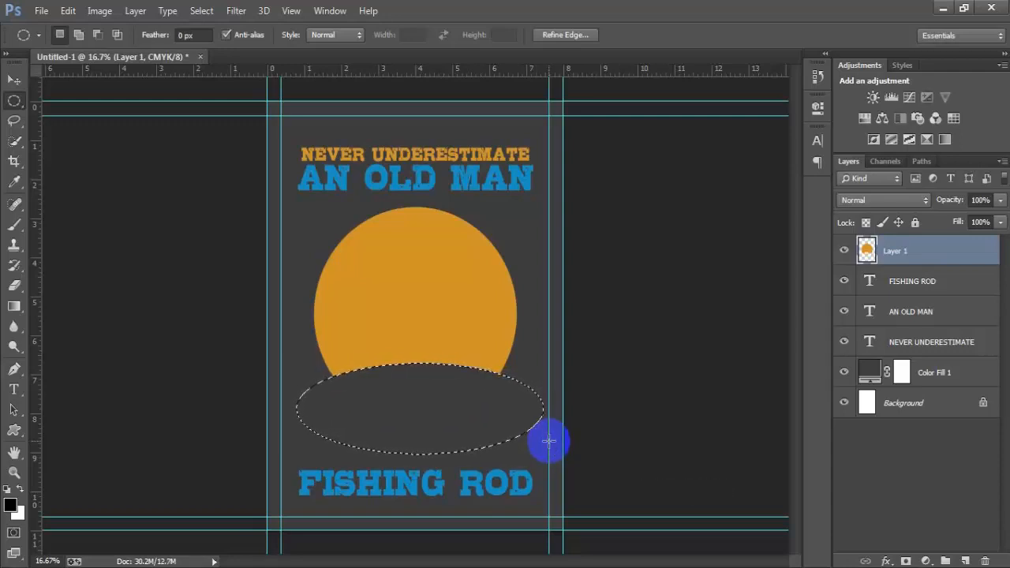
{"action": "left_click", "coordinate": [549, 440]}
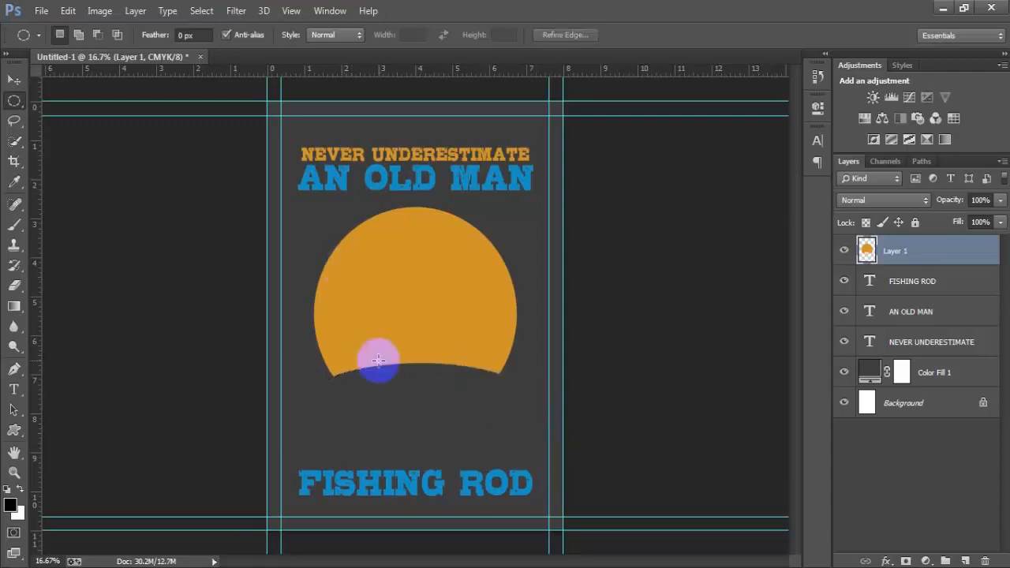
Step: Duplicate the cut orange circle, fill the copy with white, deselect it and restore the default foreground and background colors
{"action": "left_click", "coordinate": [14, 80]}
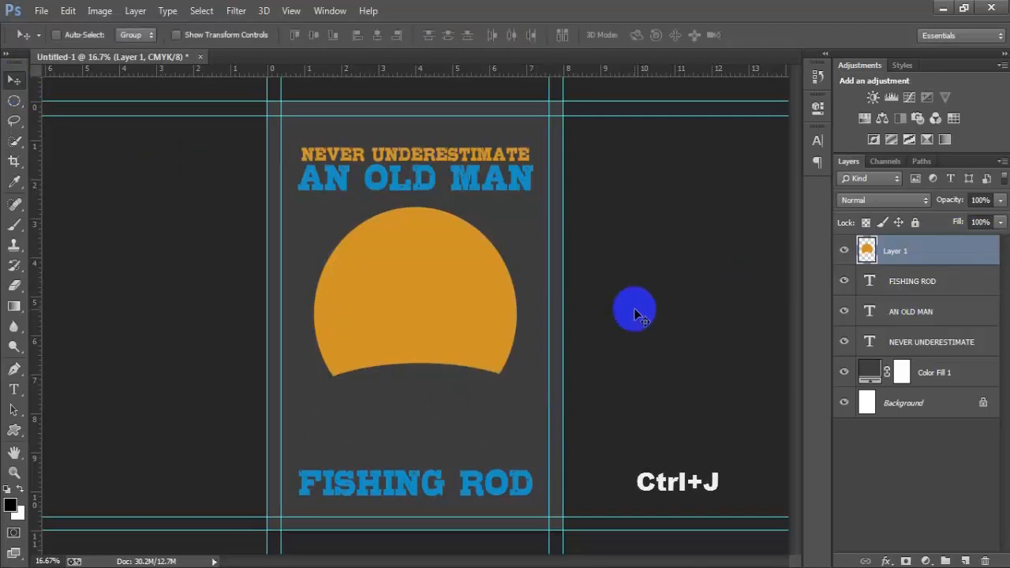
{"action": "key", "text": "ctrl+j"}
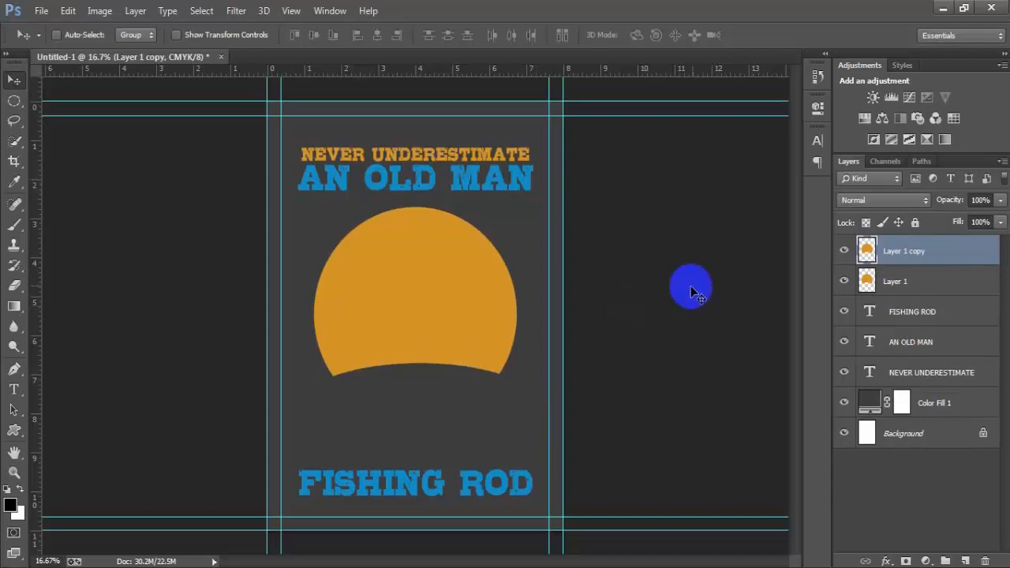
{"action": "left_click", "coordinate": [867, 251], "text": "ctrl"}
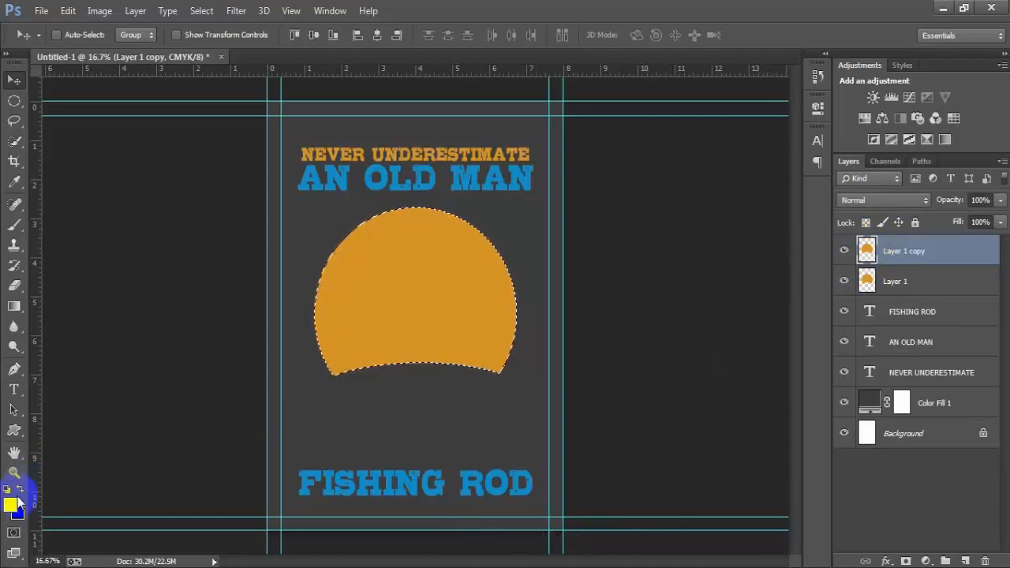
{"action": "key", "text": "alt+BackSpace"}
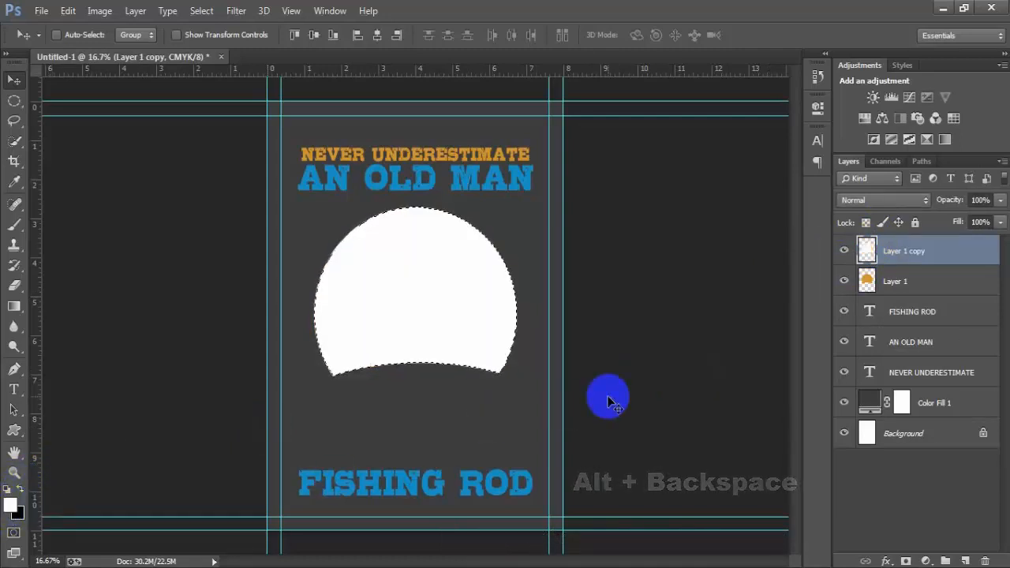
{"action": "key", "text": "ctrl+d"}
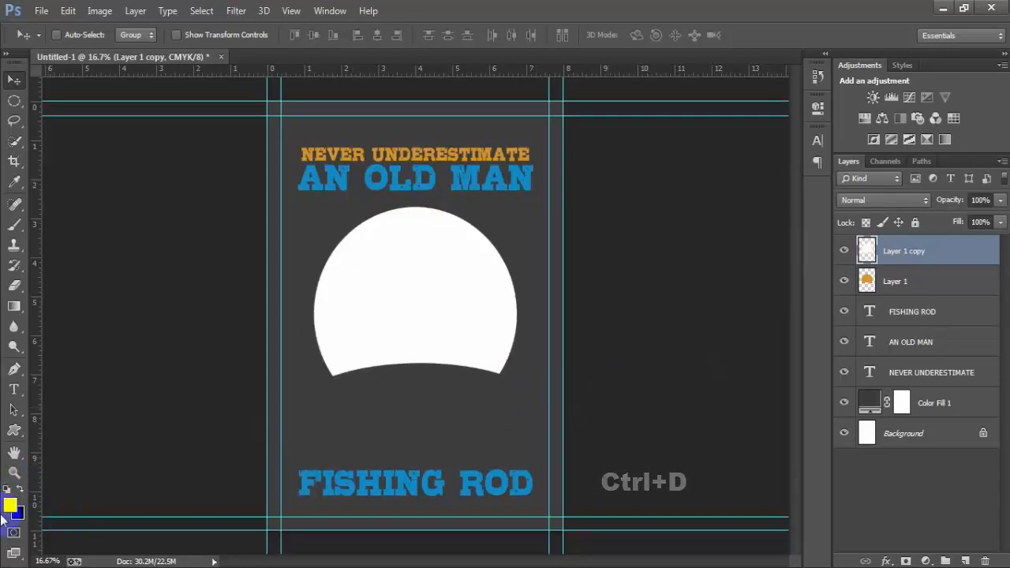
{"action": "left_click", "coordinate": [8, 489]}
Step: Scale the white copy about its center to about 87% so an orange border surrounds it
{"action": "key", "text": "ctrl+t"}
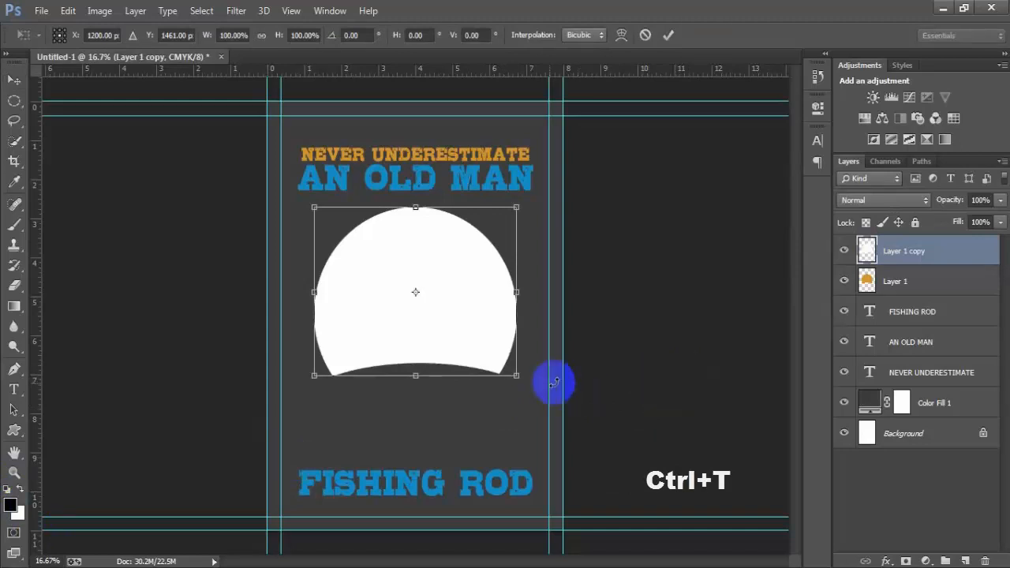
{"action": "left_click_drag", "start_coordinate": [516, 375], "coordinate": [502, 368]}
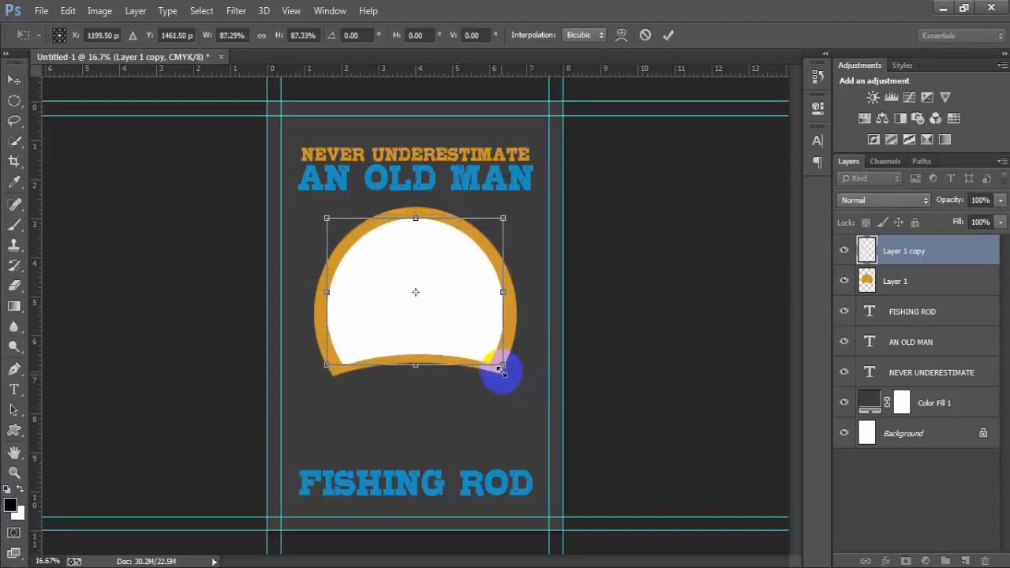
{"action": "left_click", "coordinate": [667, 34]}
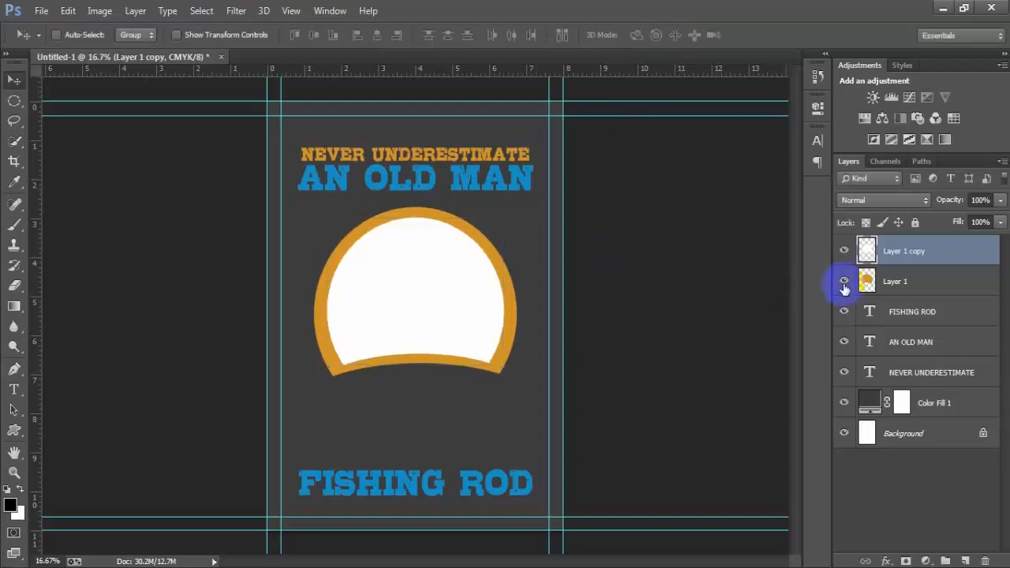
Step: Scale the white shape and the orange shape down together, proportionally about their shared center
{"action": "left_click", "coordinate": [896, 272], "text": "shift"}
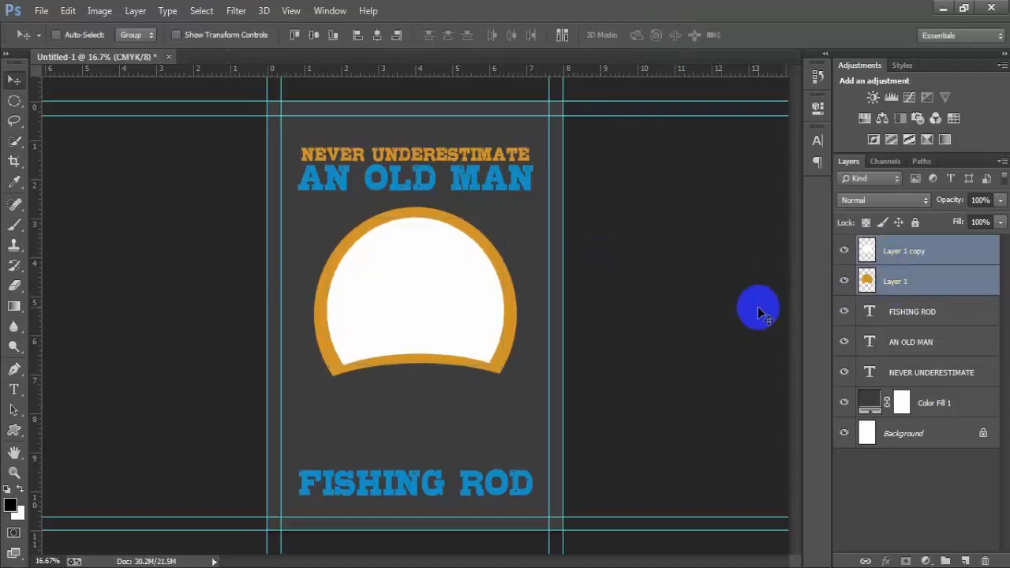
{"action": "key", "text": "ctrl+t"}
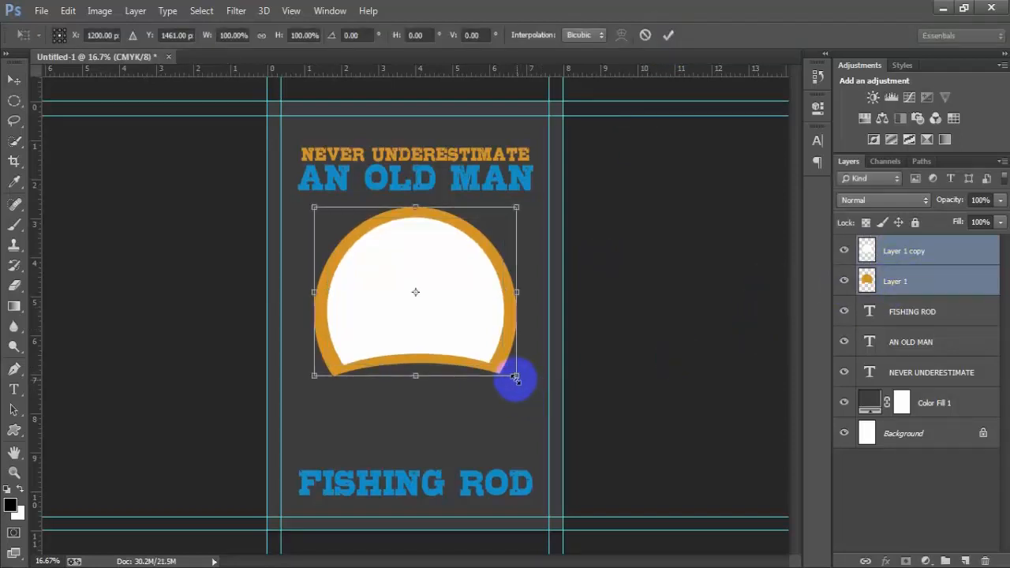
{"action": "left_click_drag", "start_coordinate": [516, 375], "coordinate": [500, 376]}
{"action": "left_click", "coordinate": [667, 35]}
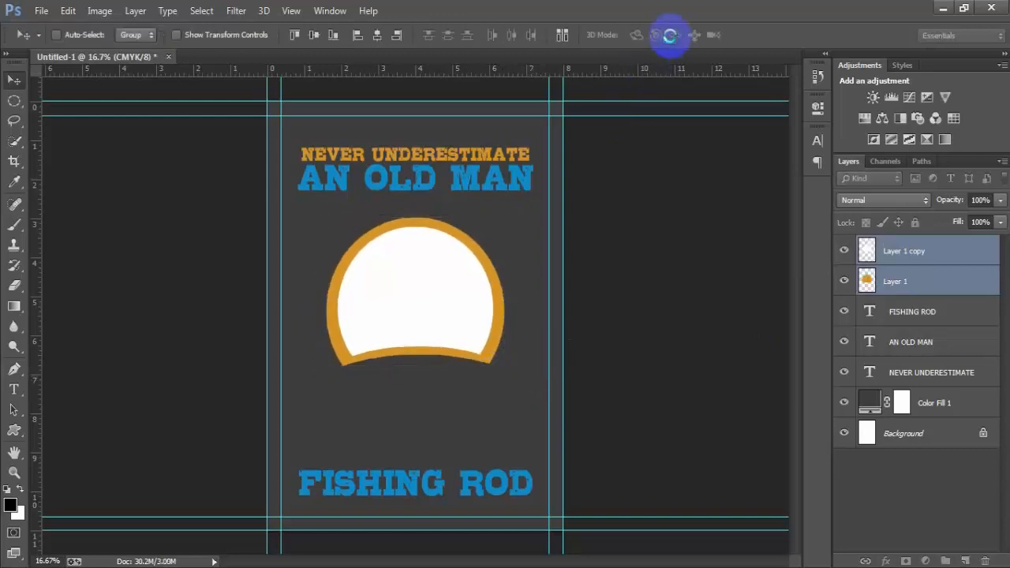
Step: Align the white and orange shape layers to the horizontal center of the Background layer
{"action": "left_click", "coordinate": [956, 259]}
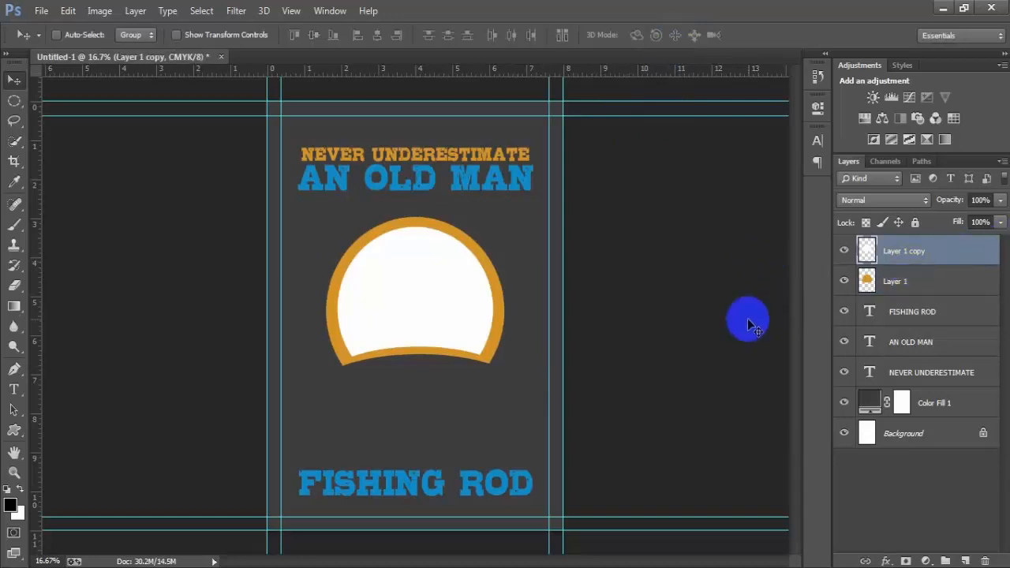
{"action": "left_click", "coordinate": [894, 281], "text": "ctrl"}
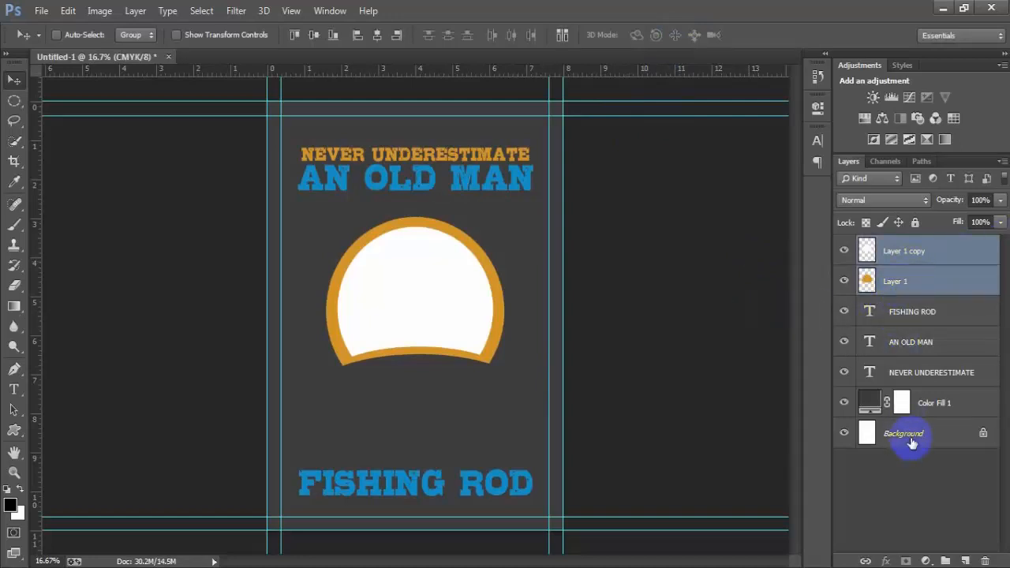
{"action": "left_click", "coordinate": [911, 440], "text": "ctrl"}
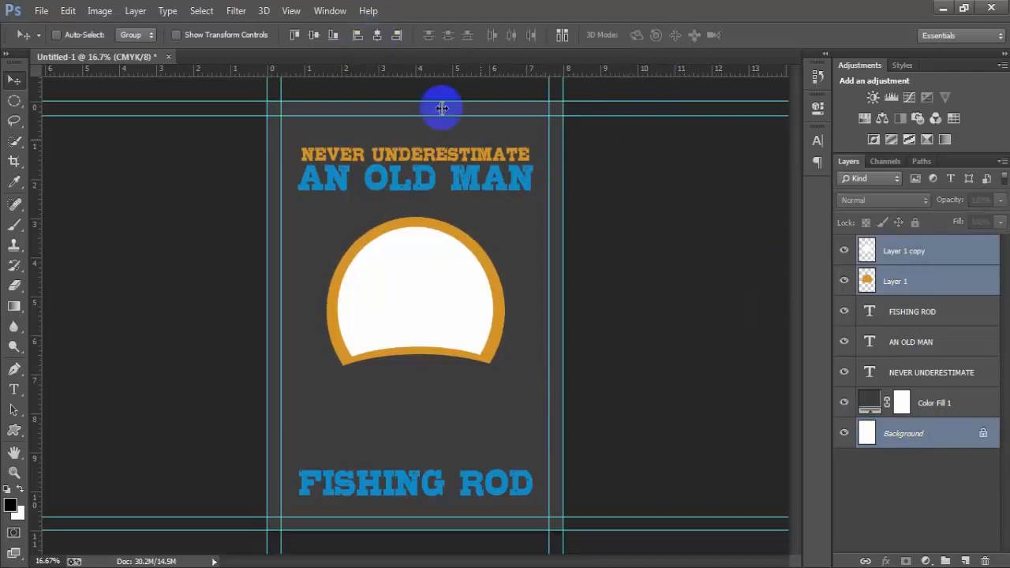
{"action": "left_click", "coordinate": [915, 251]}
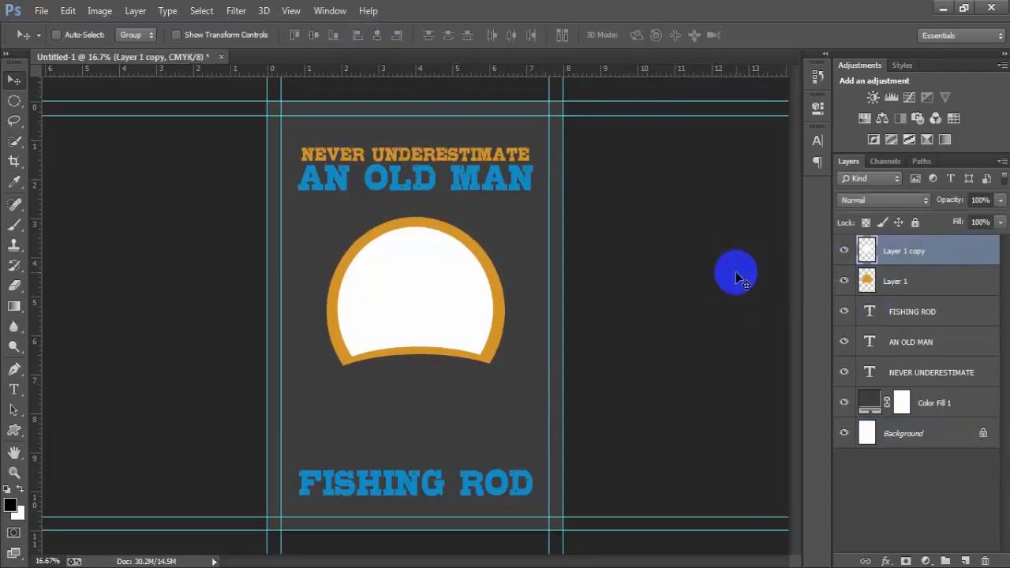
Step: On a new layer, draw a black arched ribbon banner custom shape about 1650 x 442 px between the cut circle and FISHING ROD
{"action": "left_click", "coordinate": [964, 560]}
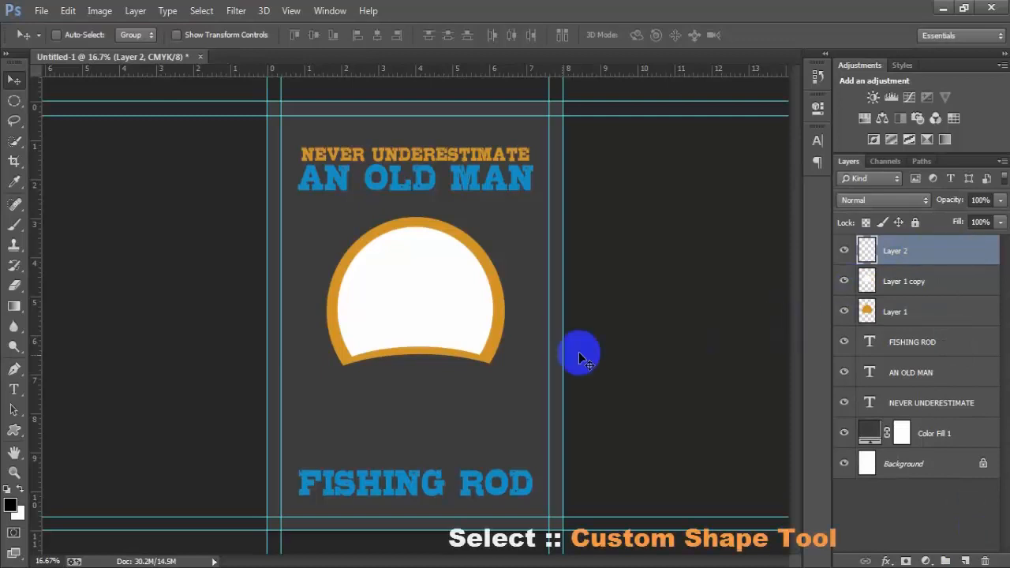
{"action": "left_click_drag", "start_coordinate": [16, 432], "coordinate": [133, 505]}
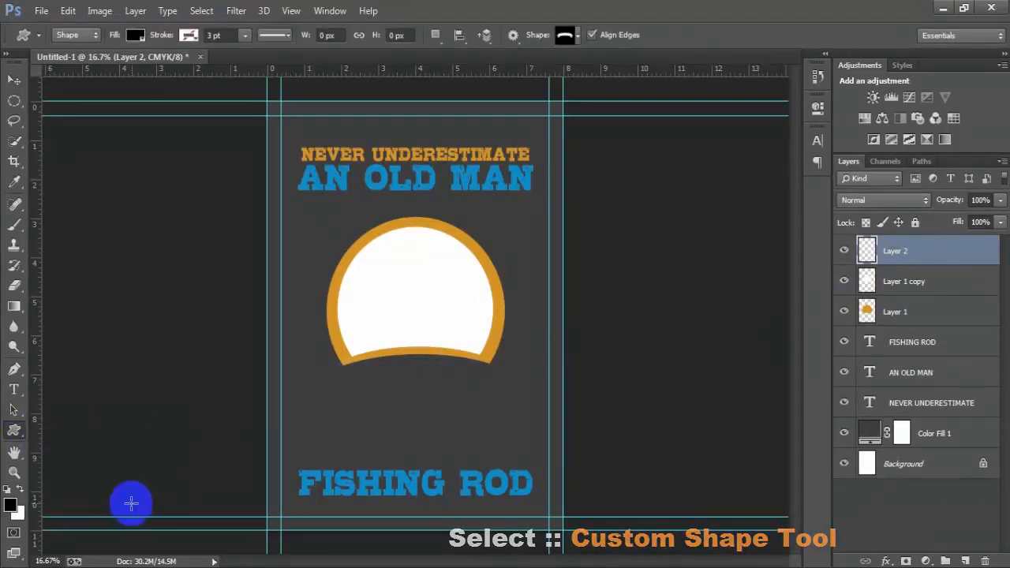
{"action": "left_click", "coordinate": [577, 39]}
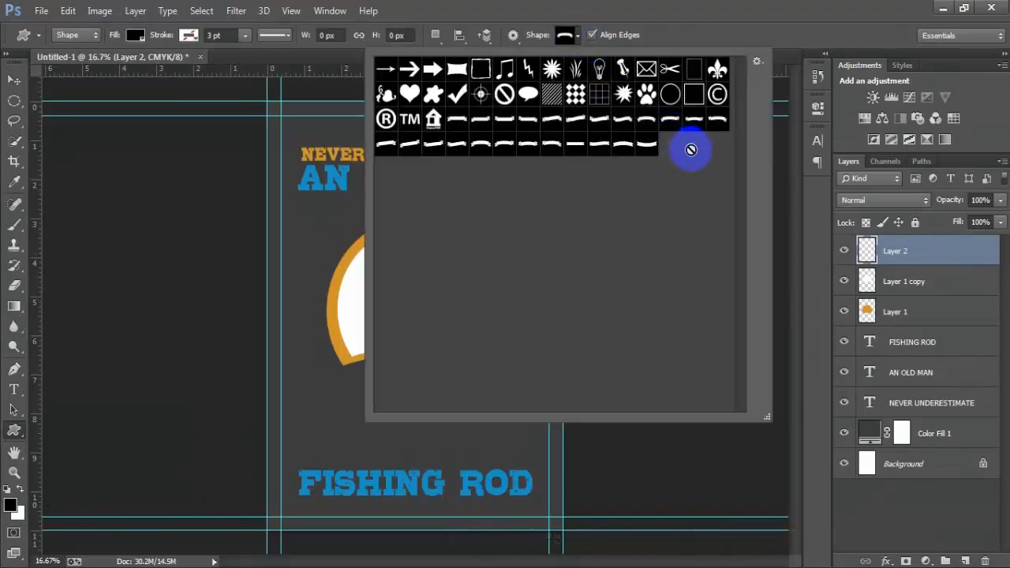
{"action": "left_click", "coordinate": [647, 122]}
{"action": "left_click", "coordinate": [676, 27]}
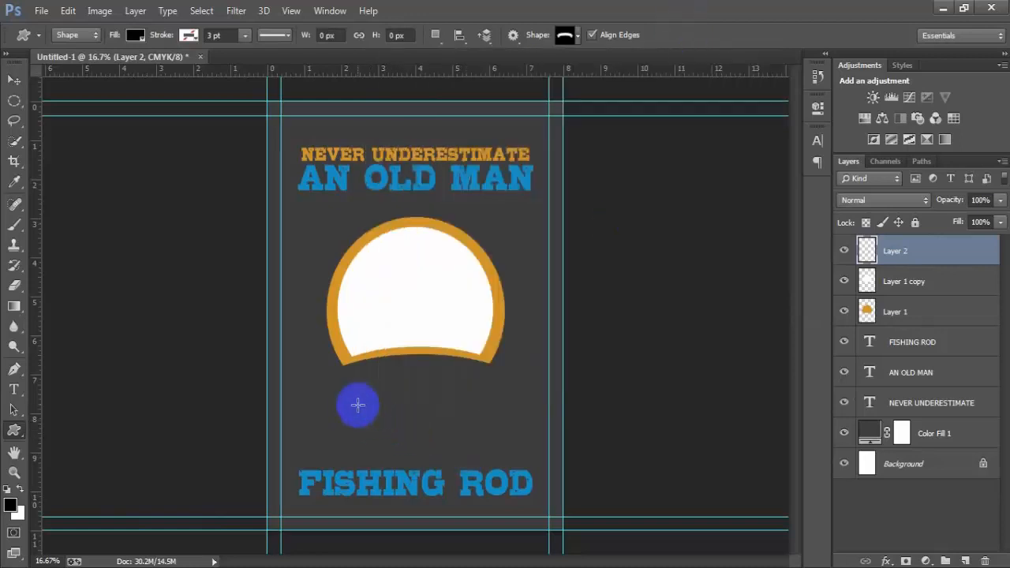
{"action": "left_click_drag", "start_coordinate": [339, 387], "coordinate": [540, 453]}
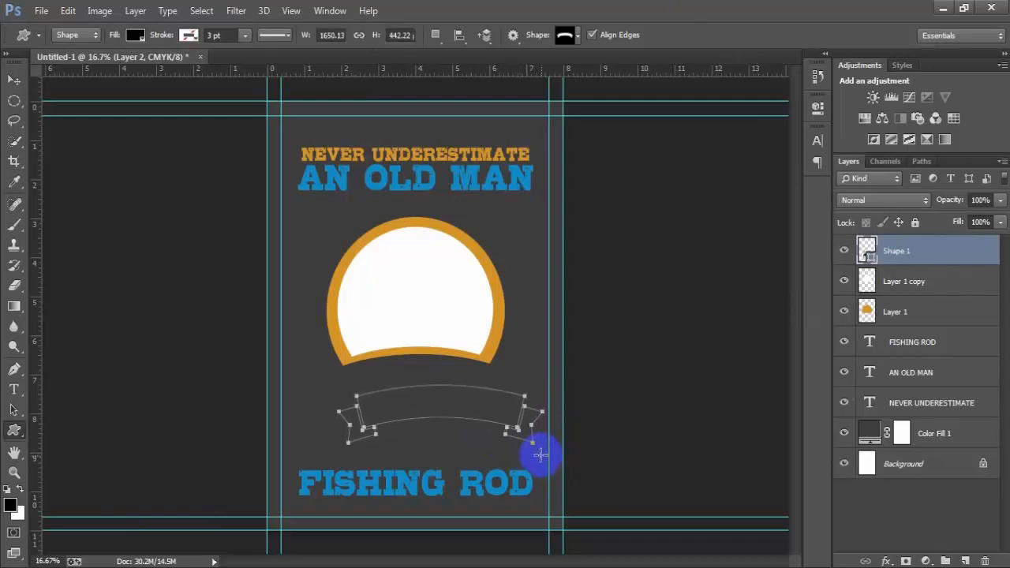
Step: Place the black ribbon over the cut circle's lower edge, stretched slightly taller and centered horizontally on the Background layer
{"action": "left_click", "coordinate": [13, 80]}
{"action": "left_click_drag", "start_coordinate": [482, 415], "coordinate": [457, 388]}
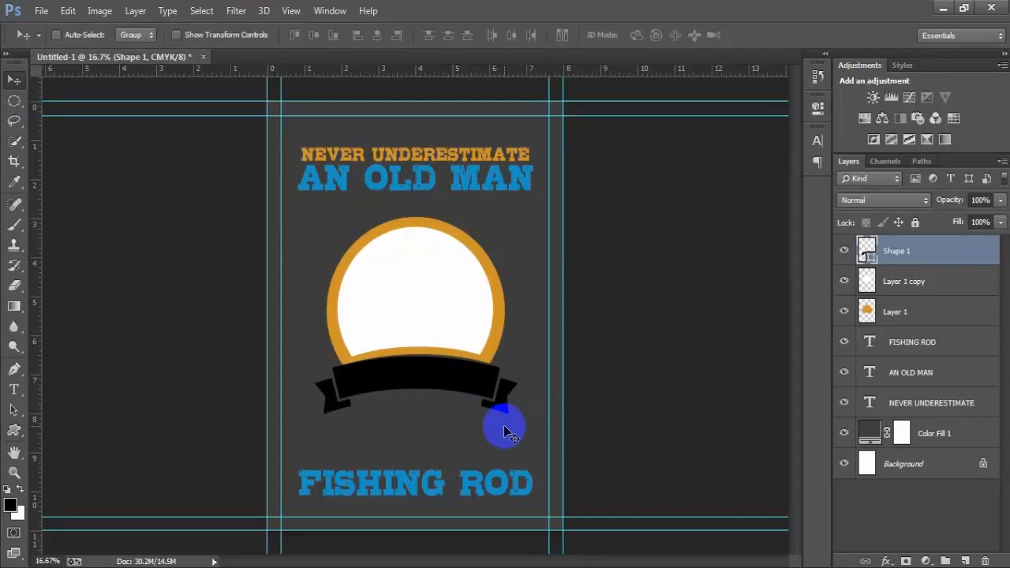
{"action": "key", "text": "ctrl+t"}
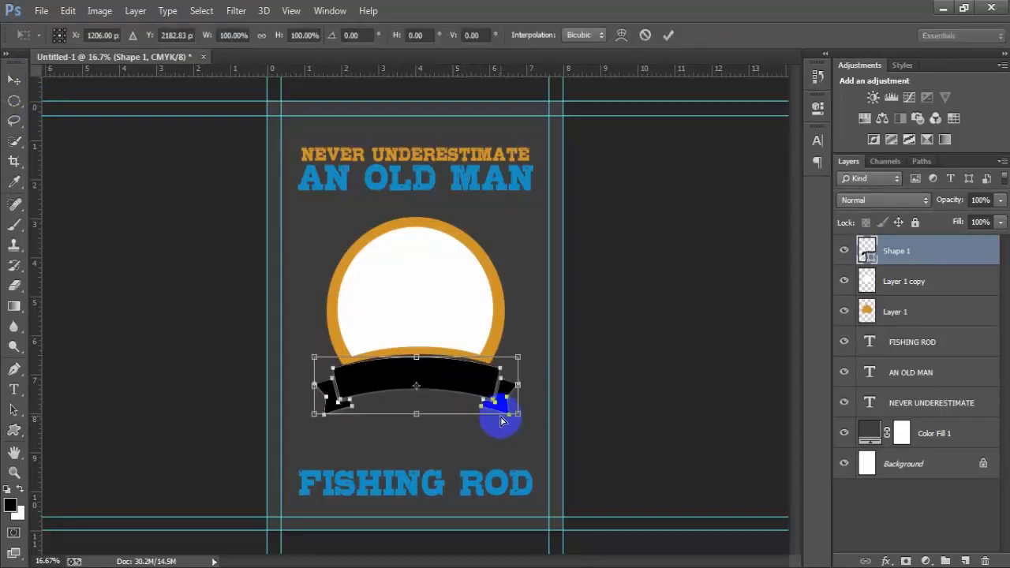
{"action": "left_click_drag", "start_coordinate": [415, 416], "coordinate": [414, 421]}
{"action": "left_click", "coordinate": [668, 36]}
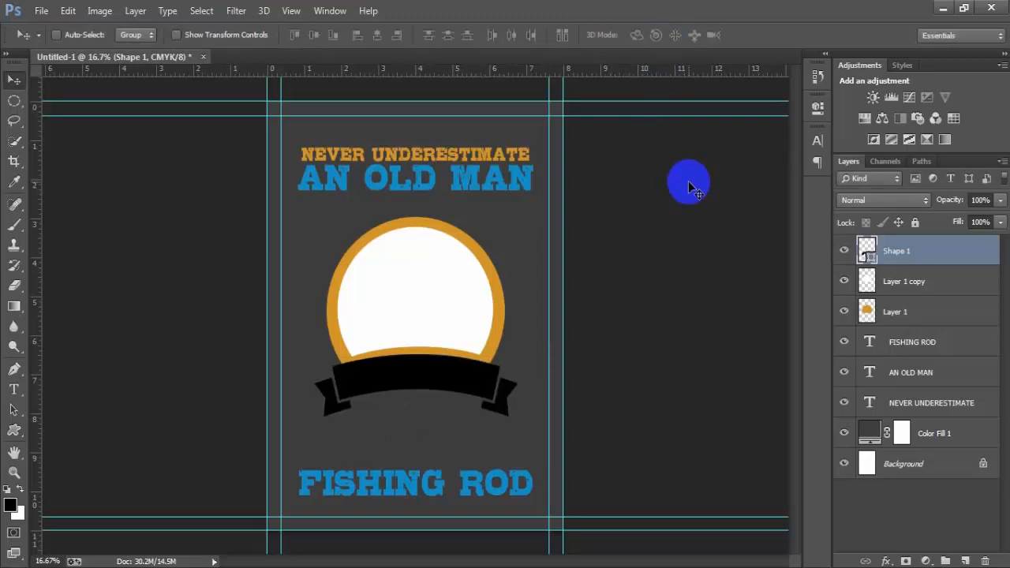
{"action": "left_click", "coordinate": [921, 466], "text": "ctrl"}
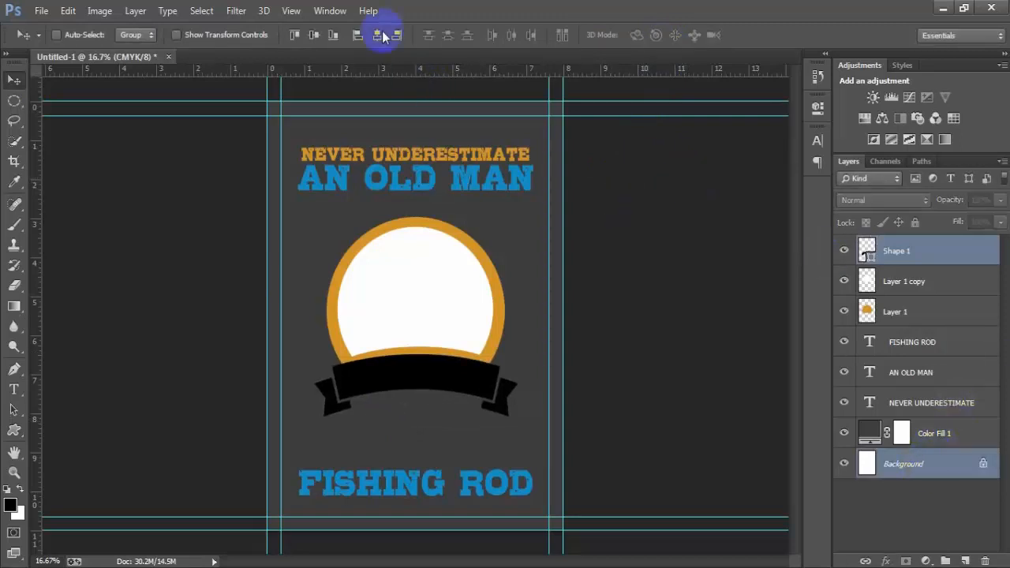
Step: Scale the white shape and the orange shape together slightly smaller about their shared center
{"action": "left_click", "coordinate": [906, 312]}
{"action": "left_click", "coordinate": [911, 289], "text": "shift"}
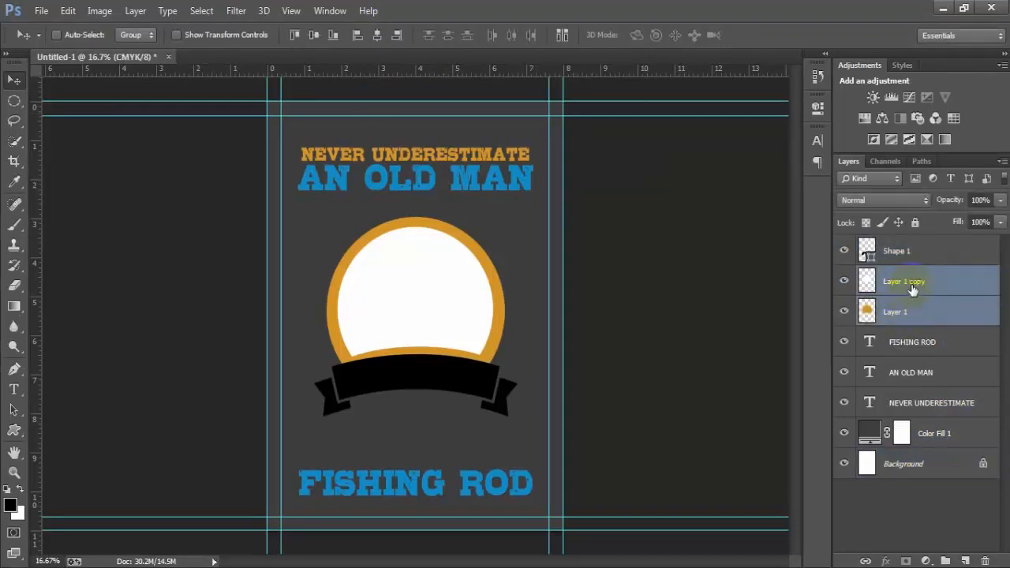
{"action": "key", "text": "ctrl+t"}
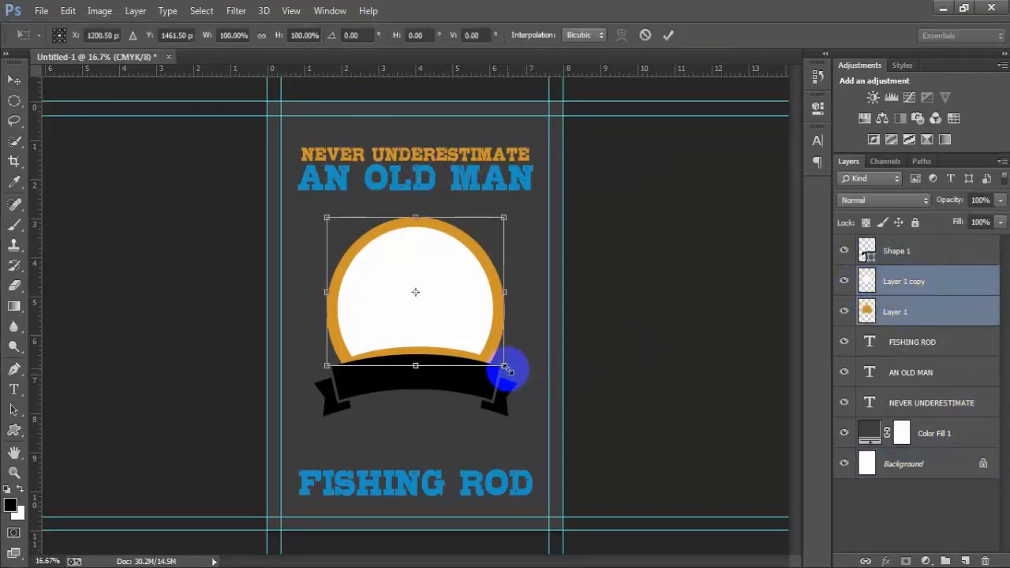
{"action": "left_click_drag", "start_coordinate": [506, 367], "coordinate": [502, 367]}
{"action": "left_click", "coordinate": [667, 35]}
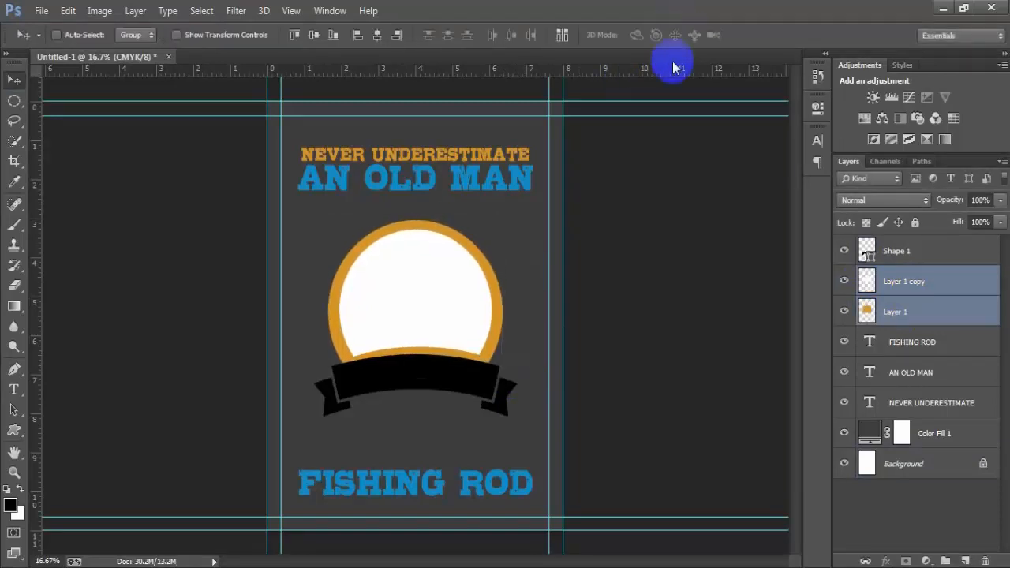
Step: Scale the ribbon shape down about its center to about 96%
{"action": "left_click", "coordinate": [934, 264]}
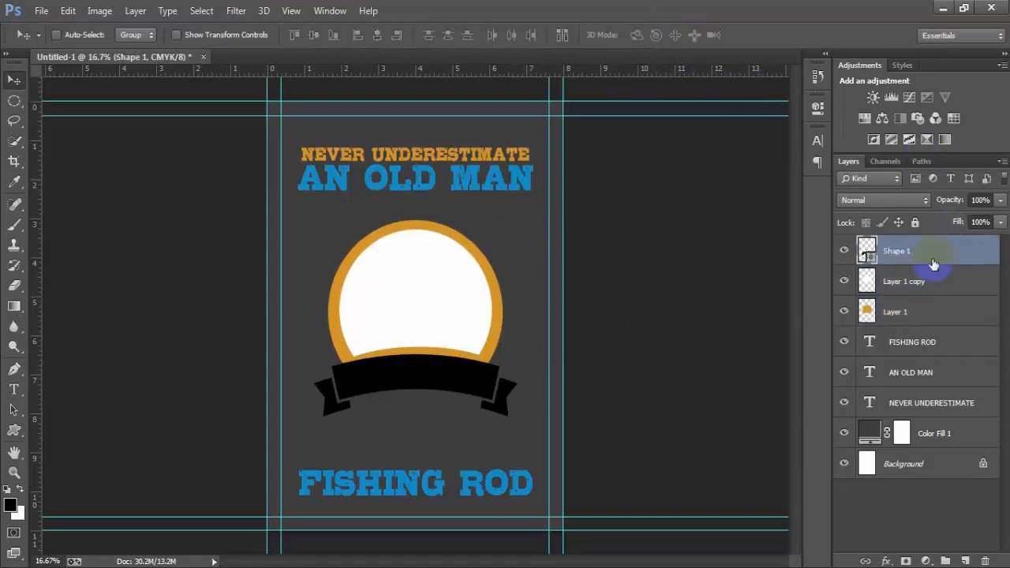
{"action": "key", "text": "ctrl+t"}
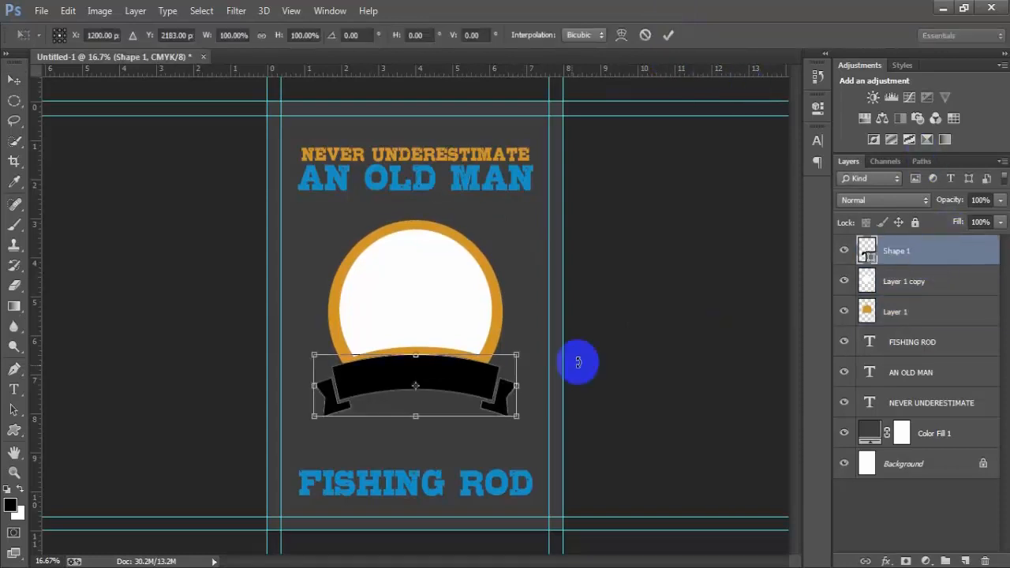
{"action": "left_click_drag", "start_coordinate": [516, 416], "coordinate": [512, 415]}
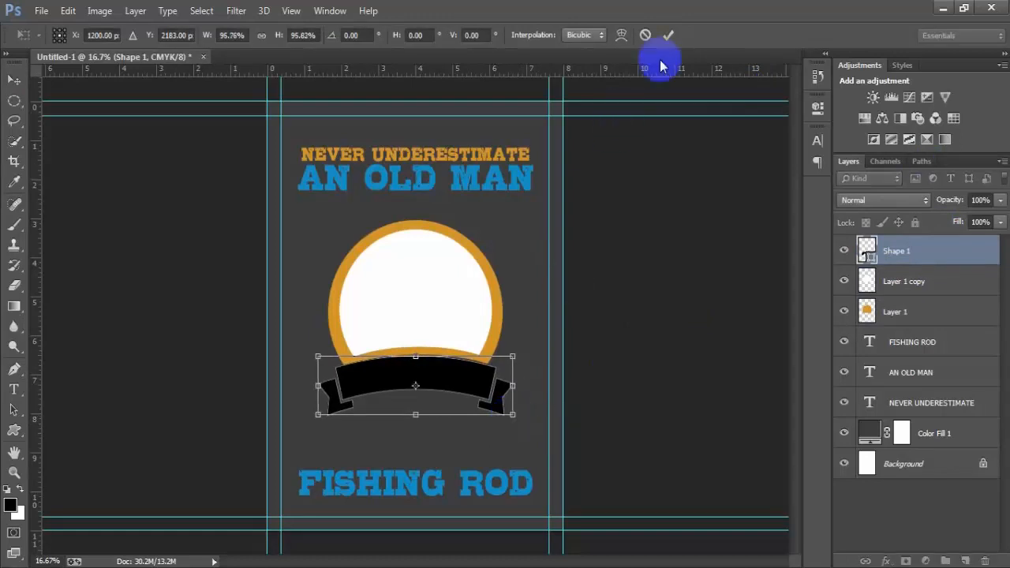
{"action": "left_click", "coordinate": [667, 35]}
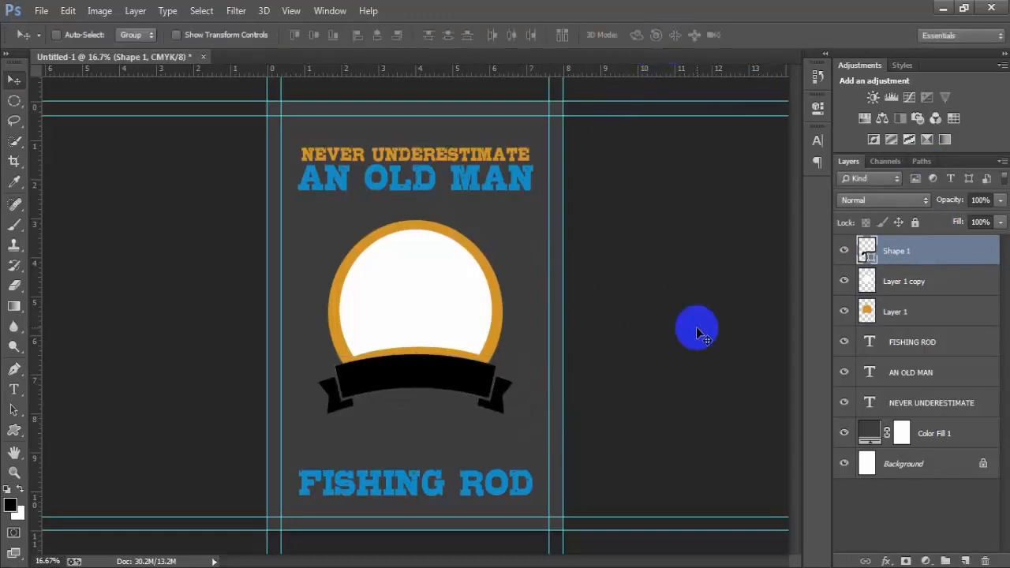
Step: Align the ribbon, white shape and orange shape layers to the horizontal center of the Background layer
{"action": "left_click", "coordinate": [907, 281]}
{"action": "left_click", "coordinate": [907, 312], "text": "shift"}
{"action": "left_click", "coordinate": [907, 250], "text": "shift"}
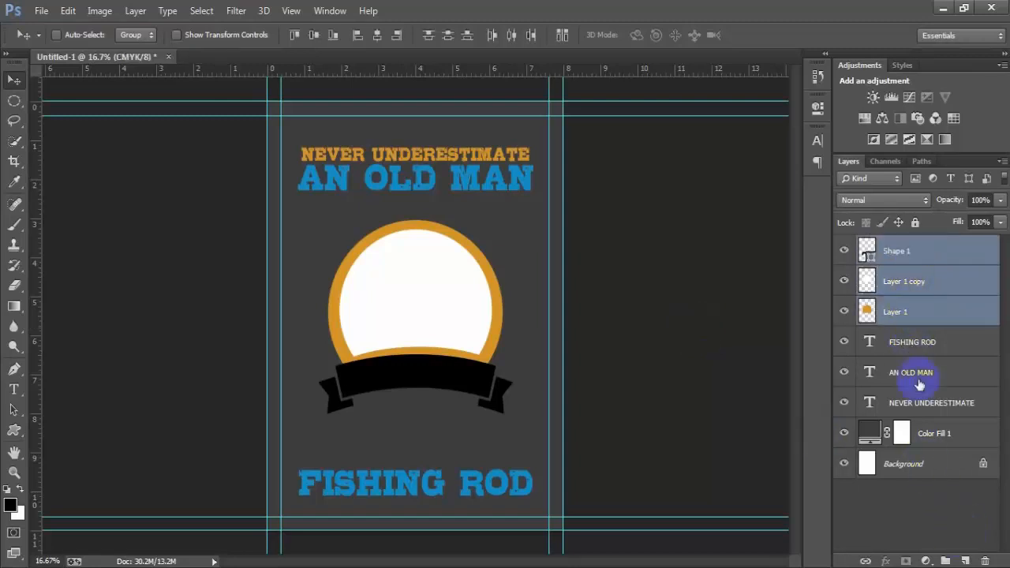
{"action": "left_click", "coordinate": [914, 465], "text": "ctrl"}
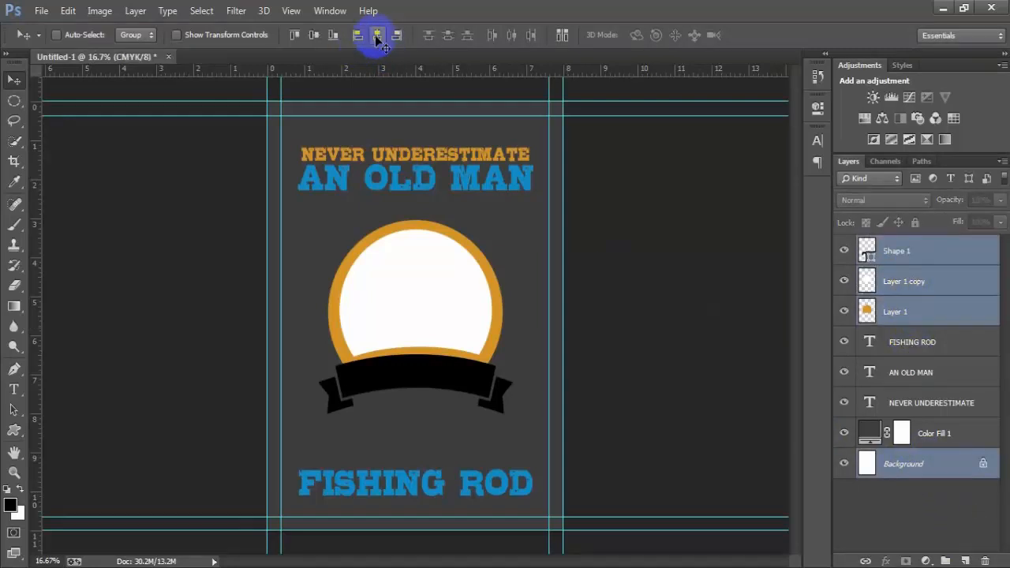
Step: Change the ribbon shape's fill color to blue 1794c4
{"action": "left_click", "coordinate": [899, 252]}
{"action": "left_click", "coordinate": [842, 252]}
{"action": "left_click", "coordinate": [843, 252]}
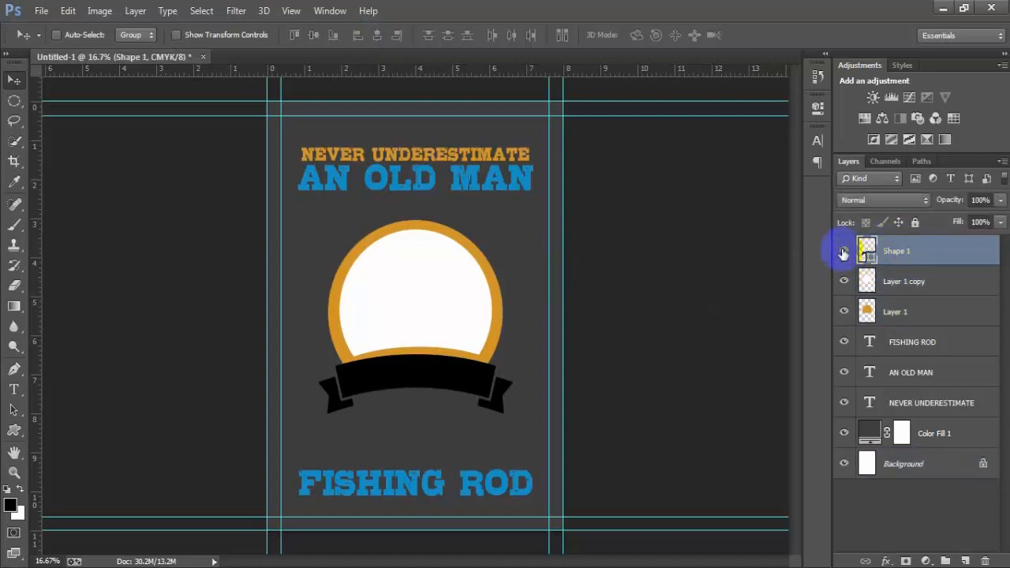
{"action": "left_click", "coordinate": [843, 251]}
{"action": "left_click", "coordinate": [843, 251]}
{"action": "left_click", "coordinate": [868, 259]}
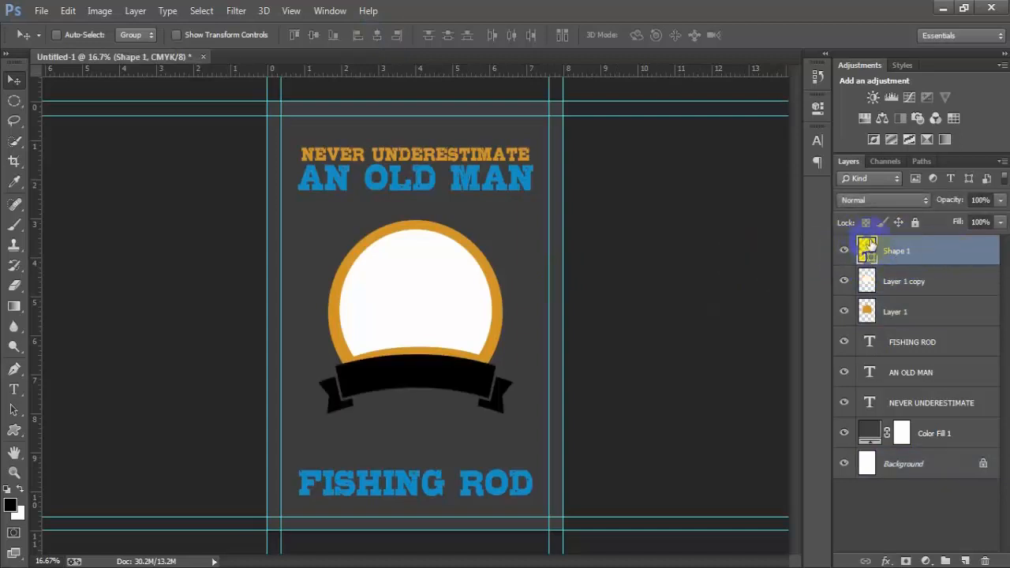
{"action": "double_click", "coordinate": [867, 251]}
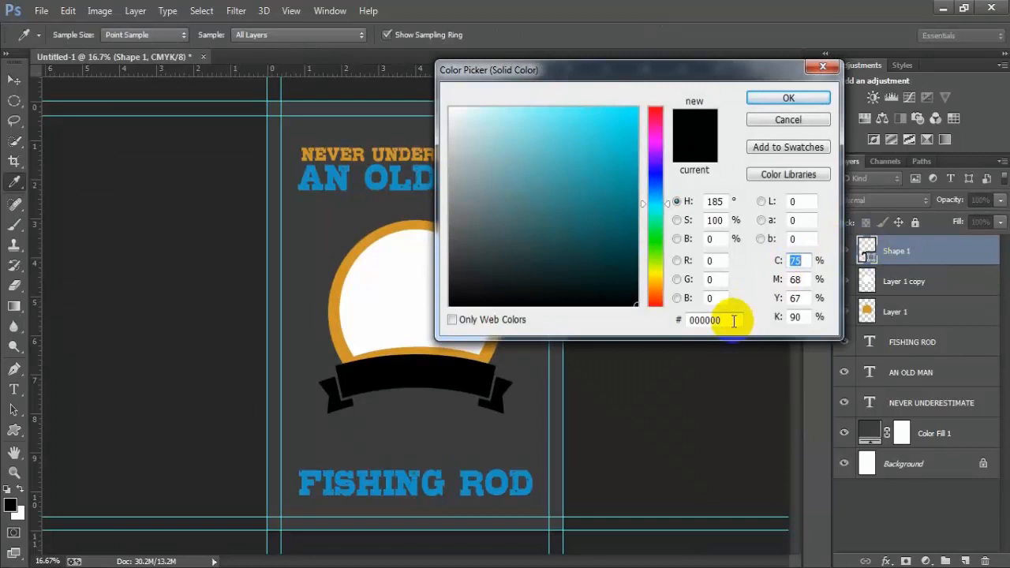
{"action": "double_click", "coordinate": [705, 319]}
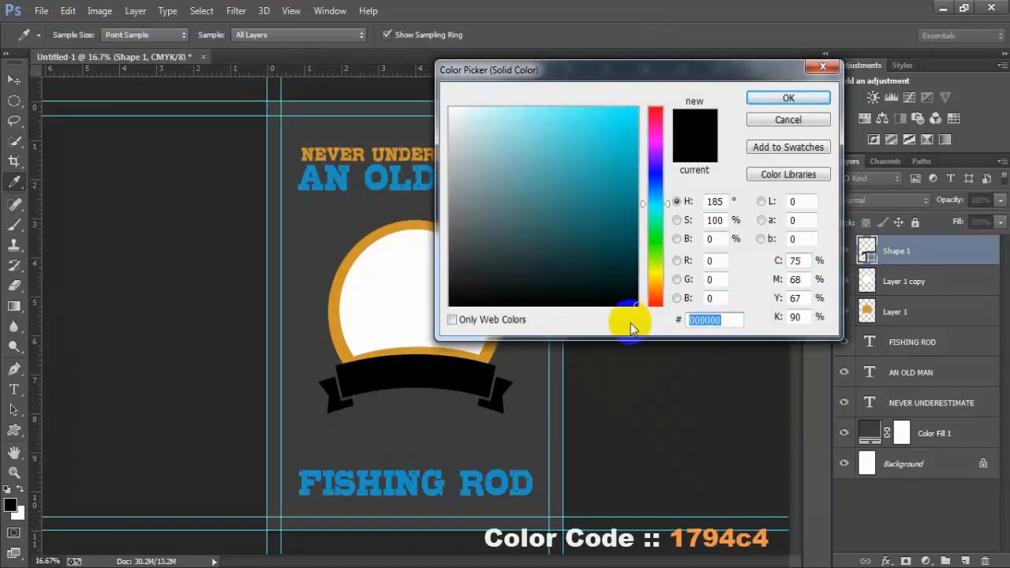
{"action": "type", "text": "17"}
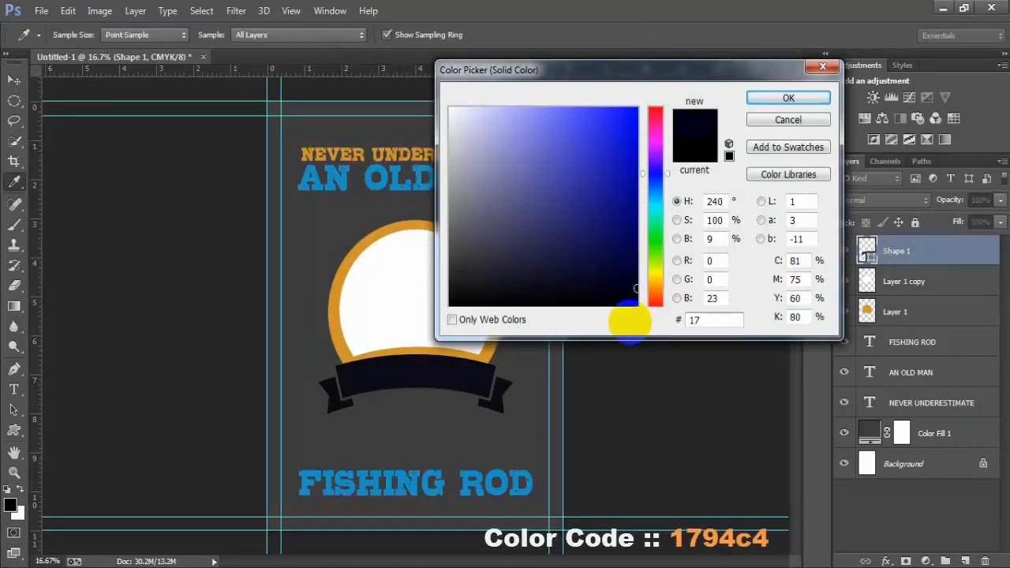
{"action": "type", "text": "94c4"}
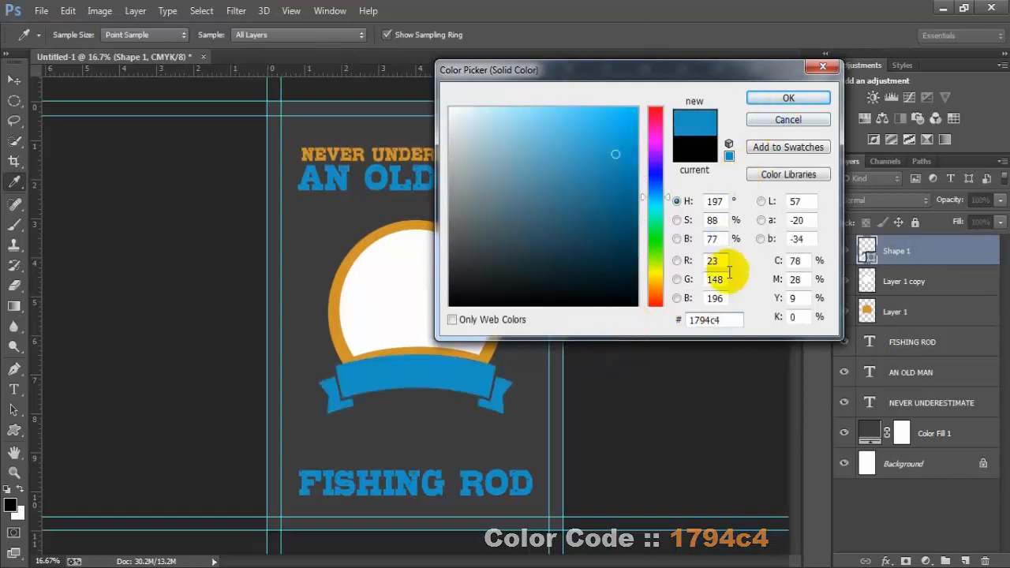
{"action": "double_click", "coordinate": [694, 319]}
{"action": "left_click", "coordinate": [785, 99]}
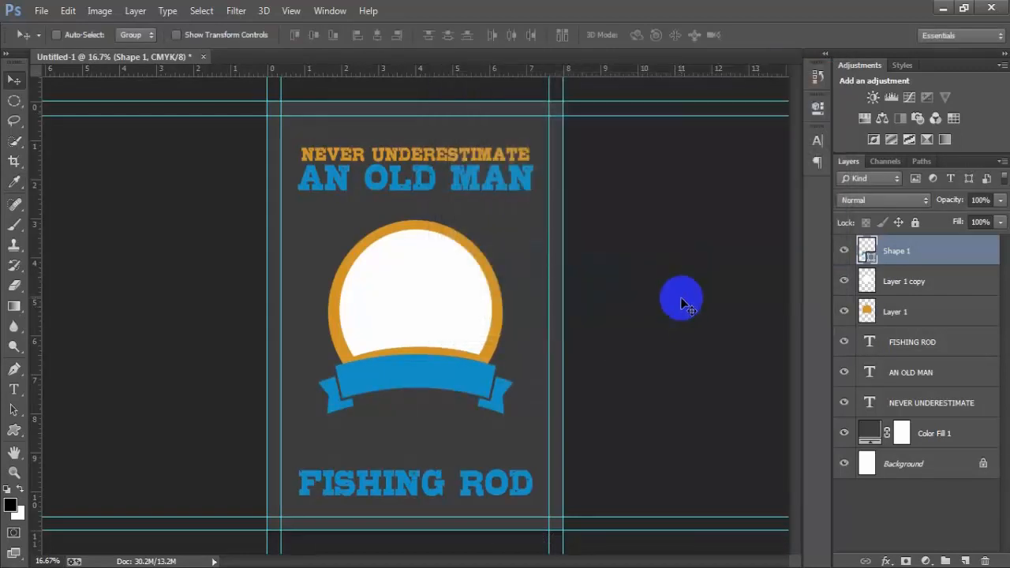
Step: Dismiss the Internet Download Manager pop-up and nudge the white shape slightly down inside the orange border
{"action": "left_click", "coordinate": [940, 293]}
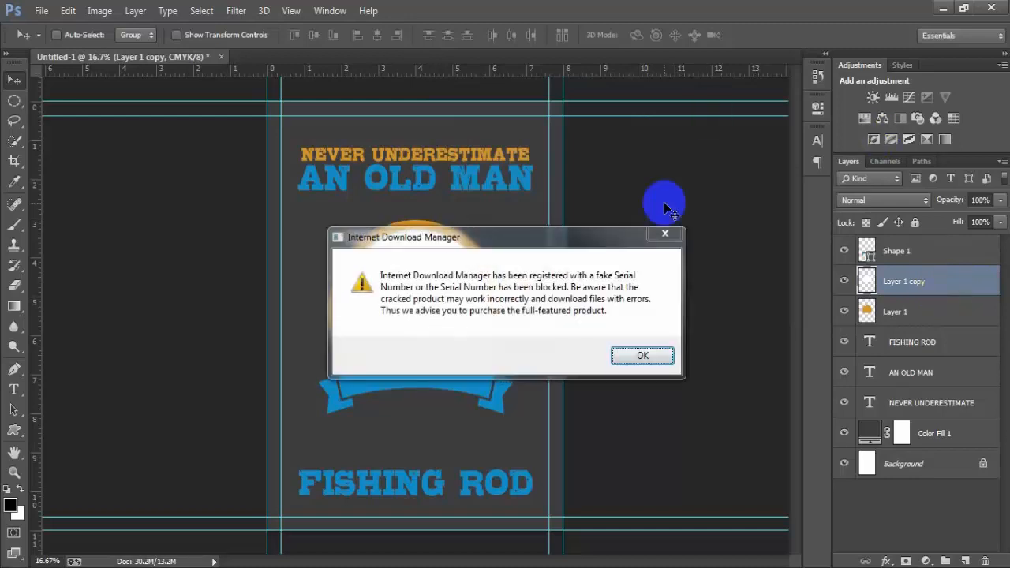
{"action": "left_click", "coordinate": [664, 234]}
{"action": "left_click", "coordinate": [638, 192]}
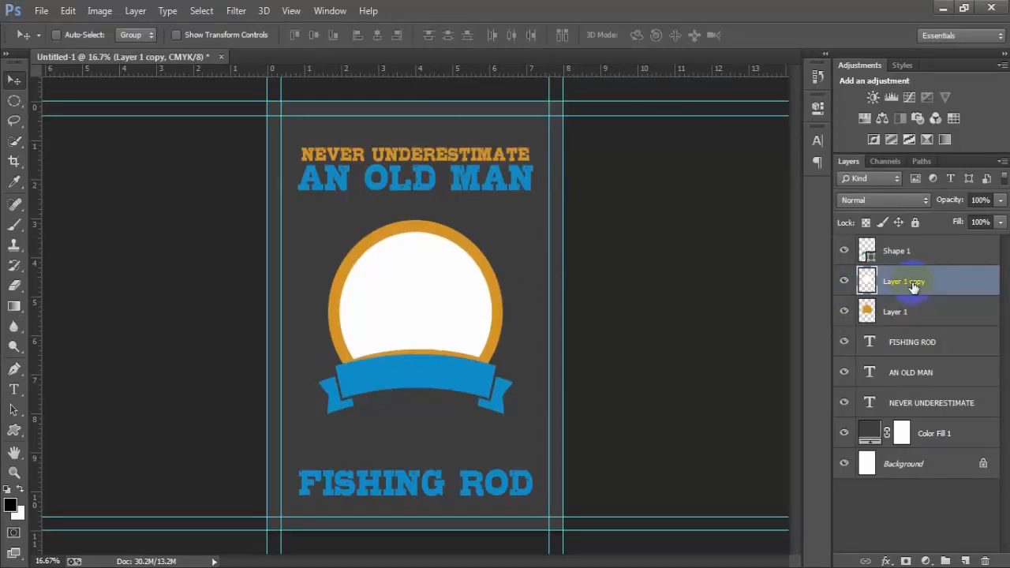
{"action": "left_click", "coordinate": [844, 282]}
{"action": "left_click", "coordinate": [843, 282]}
{"action": "left_click", "coordinate": [843, 282]}
{"action": "left_click", "coordinate": [843, 281]}
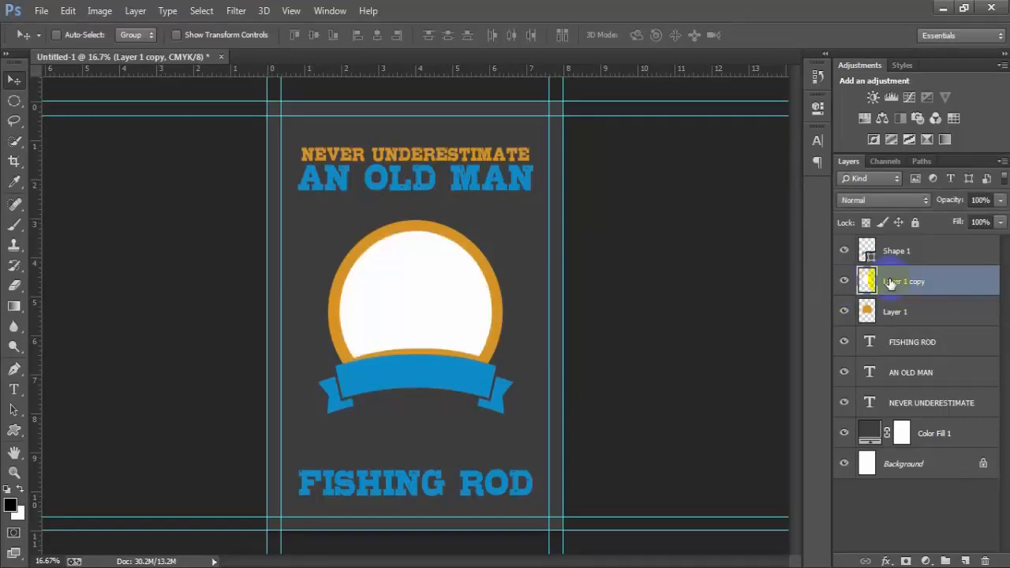
Step: Open the EPS file 000 1 (2), rasterized at 300 pixels/inch in CMYK Color mode
{"action": "left_click", "coordinate": [40, 11]}
{"action": "left_click", "coordinate": [111, 43]}
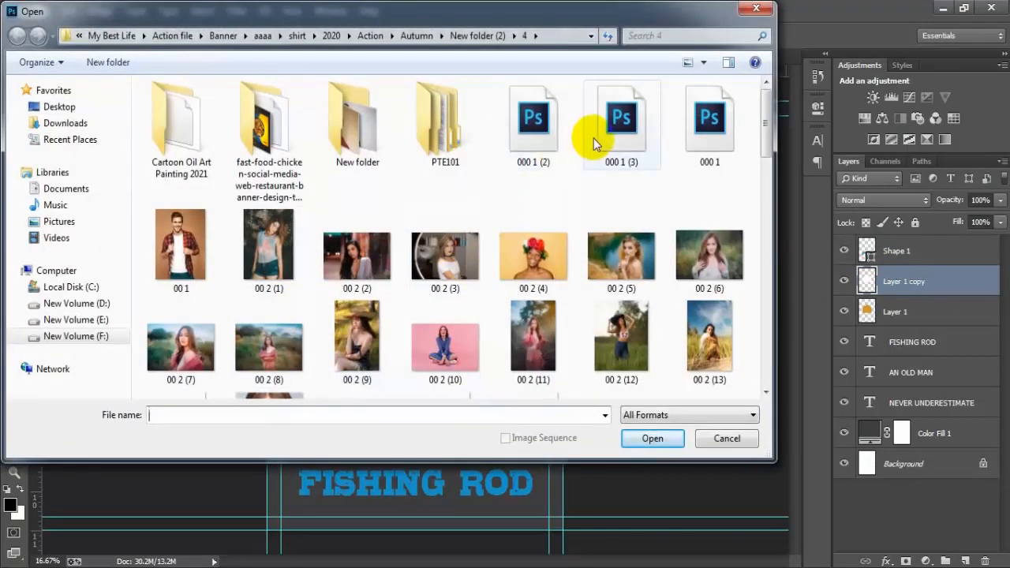
{"action": "left_click", "coordinate": [534, 144]}
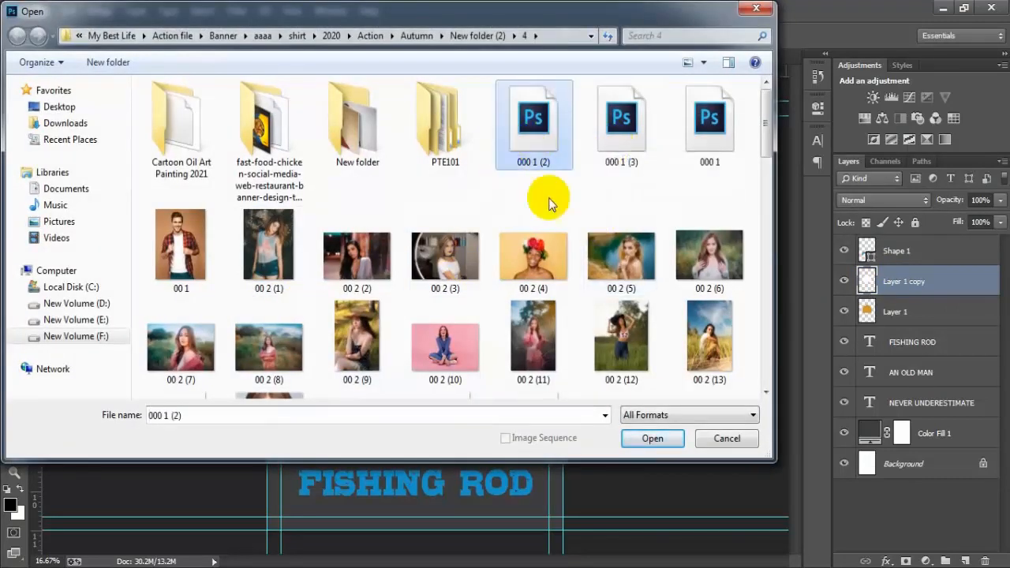
{"action": "left_click", "coordinate": [658, 440]}
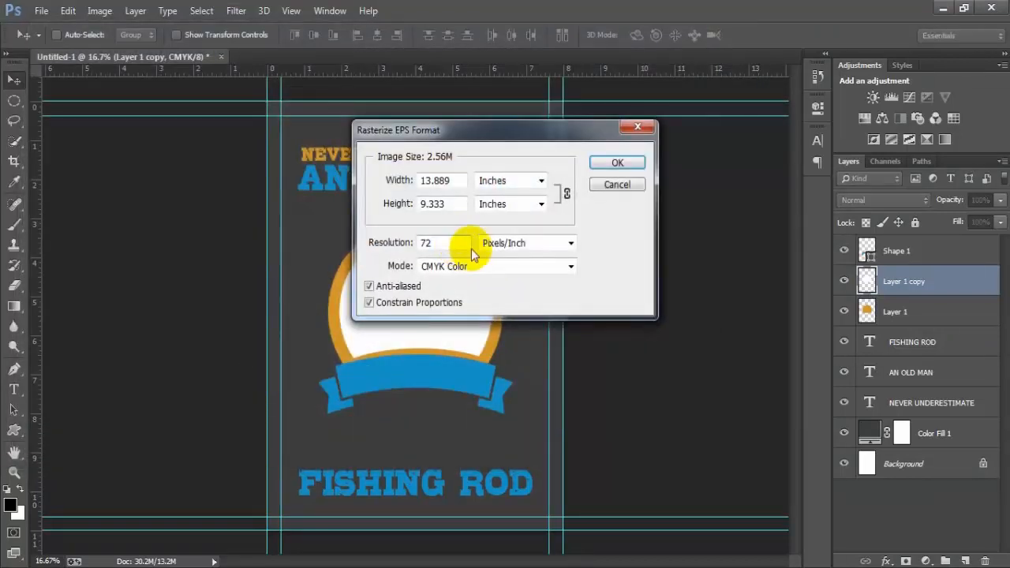
{"action": "left_click_drag", "start_coordinate": [444, 244], "coordinate": [371, 261]}
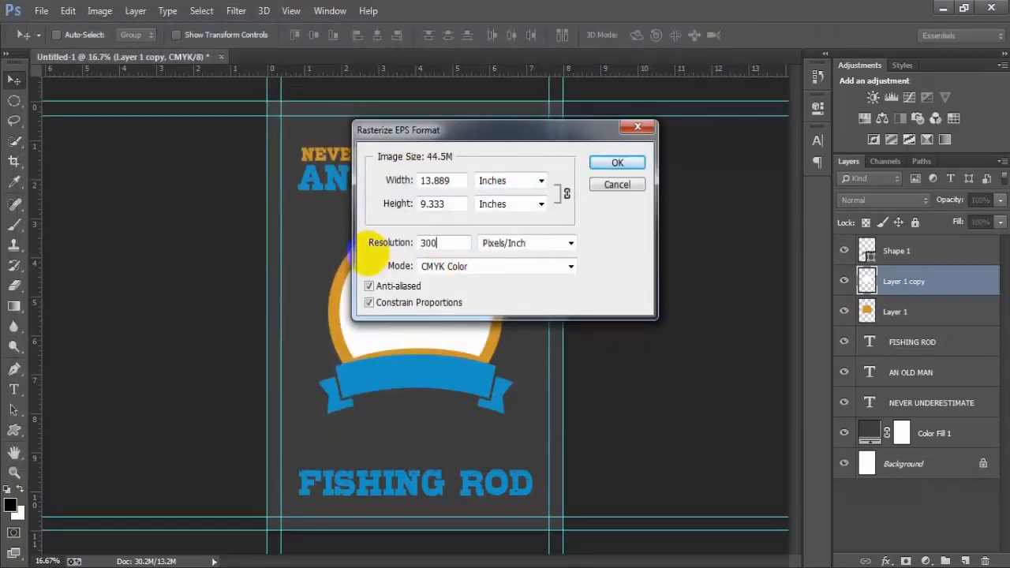
{"action": "key", "text": "Return"}
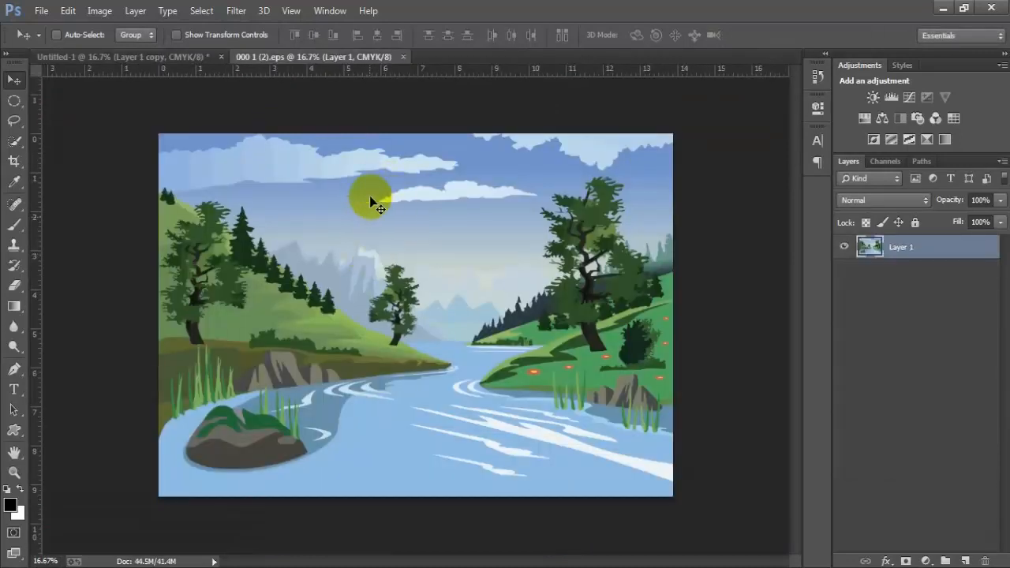
Step: Copy the river landscape into Untitled-1 as a layer above the white shape, and close the EPS document without saving
{"action": "left_click_drag", "start_coordinate": [451, 322], "coordinate": [413, 304]}
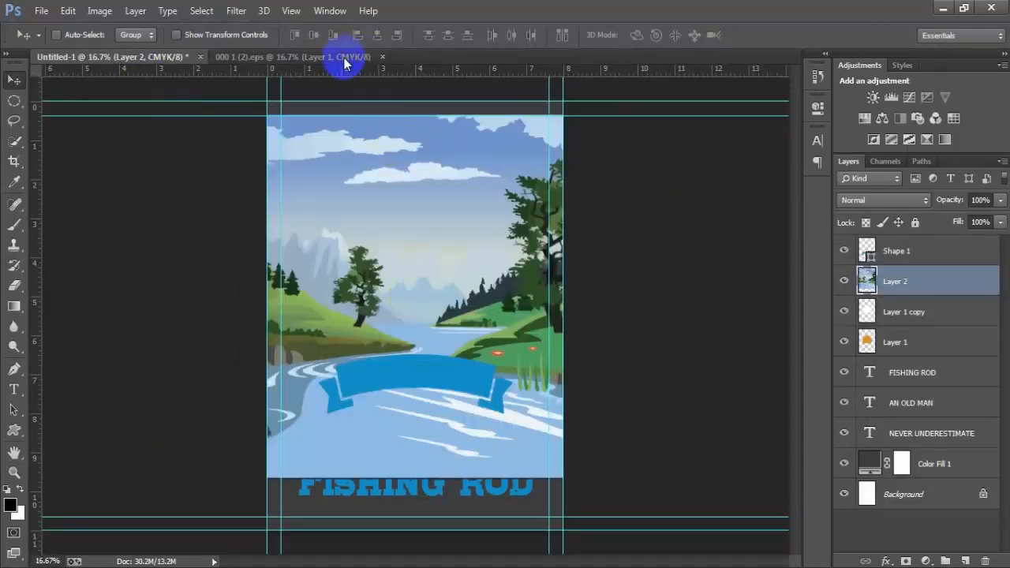
{"action": "left_click", "coordinate": [344, 63]}
{"action": "left_click", "coordinate": [384, 57]}
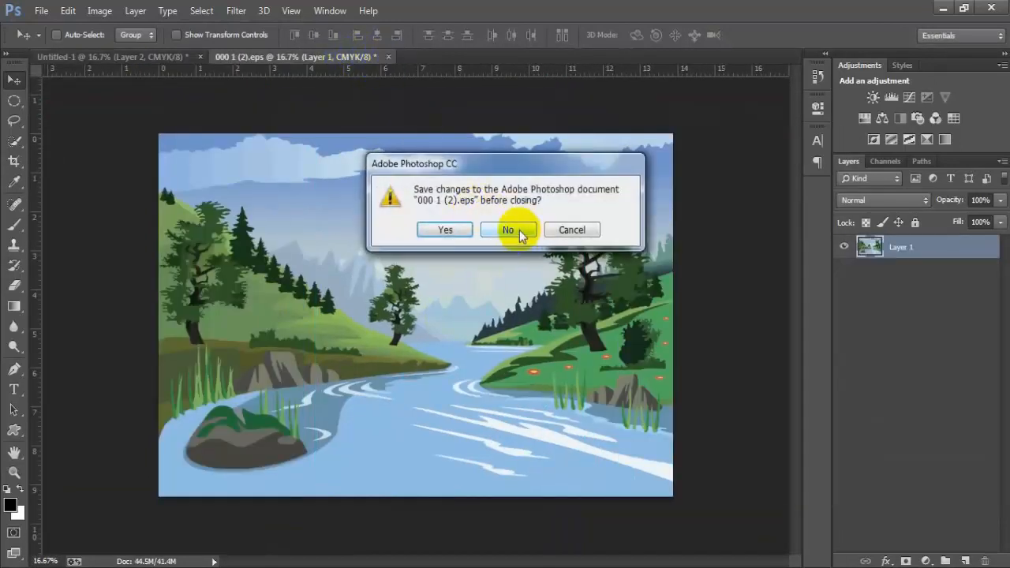
{"action": "left_click", "coordinate": [508, 230]}
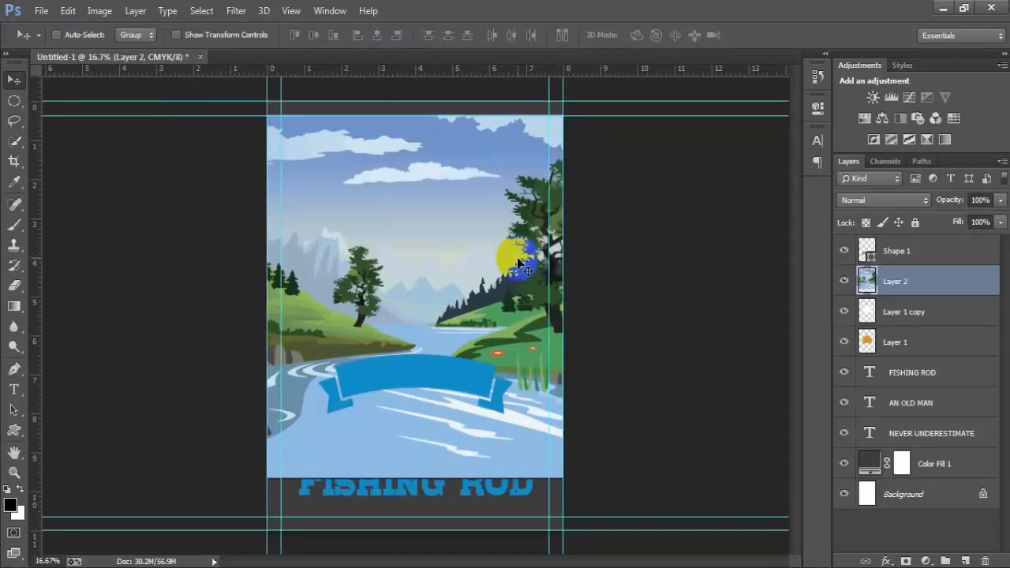
Step: Move the river landscape over the circle and clip it to the white shape layer with a clipping mask
{"action": "left_click_drag", "start_coordinate": [519, 265], "coordinate": [432, 319]}
{"action": "left_click", "coordinate": [844, 281]}
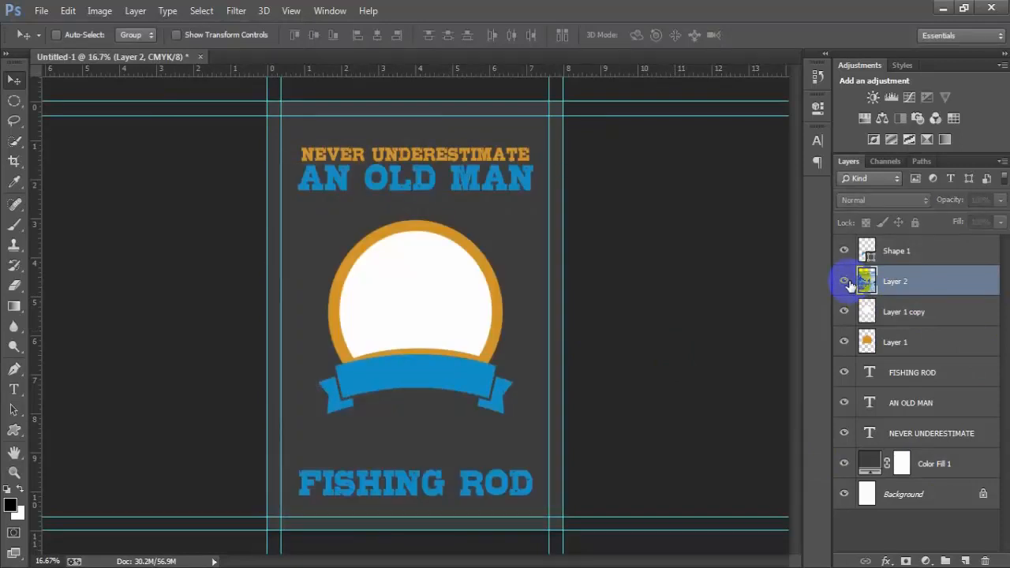
{"action": "left_click", "coordinate": [844, 281]}
{"action": "right_click", "coordinate": [965, 292]}
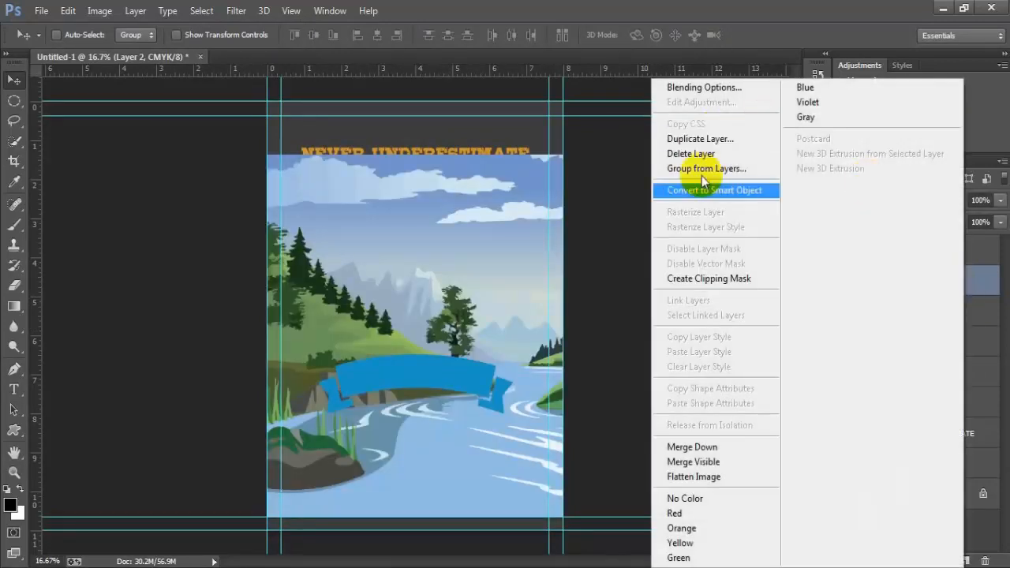
{"action": "left_click", "coordinate": [770, 283]}
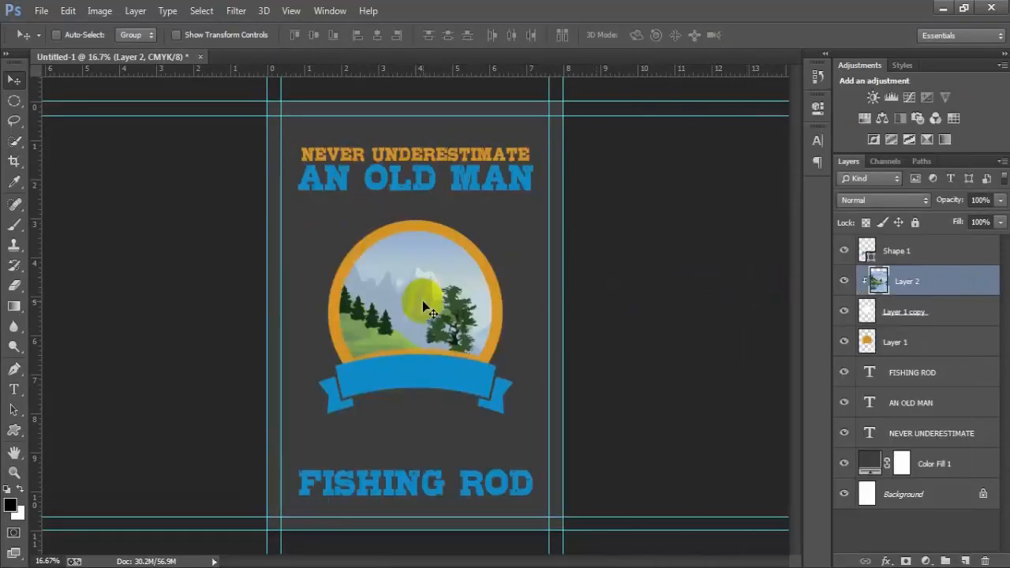
Step: Scale the clipped landscape to about 49% and position it so the river scene fills the circle down to the ribbon
{"action": "mouse_move", "coordinate": [424, 300]}
{"action": "left_mouse_down"}
{"action": "mouse_move", "coordinate": [390, 272]}
{"action": "mouse_move", "coordinate": [434, 327]}
{"action": "mouse_move", "coordinate": [400, 278]}
{"action": "mouse_move", "coordinate": [421, 308]}
{"action": "mouse_move", "coordinate": [387, 318]}
{"action": "mouse_move", "coordinate": [379, 268]}
{"action": "mouse_move", "coordinate": [422, 314]}
{"action": "left_mouse_up"}
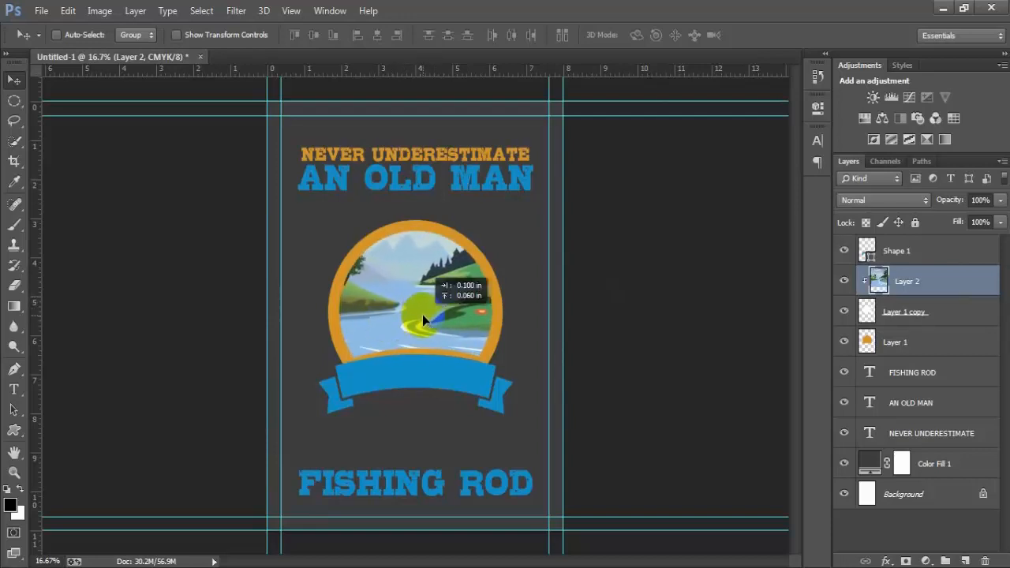
{"action": "key", "text": "ctrl+t"}
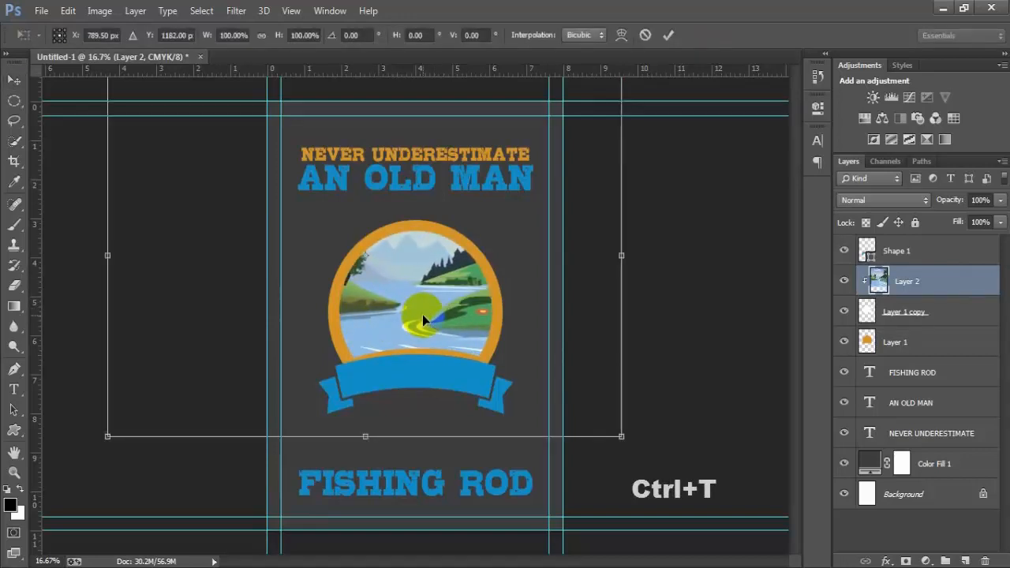
{"action": "left_click_drag", "start_coordinate": [622, 438], "coordinate": [505, 364]}
{"action": "left_click_drag", "start_coordinate": [439, 321], "coordinate": [458, 334]}
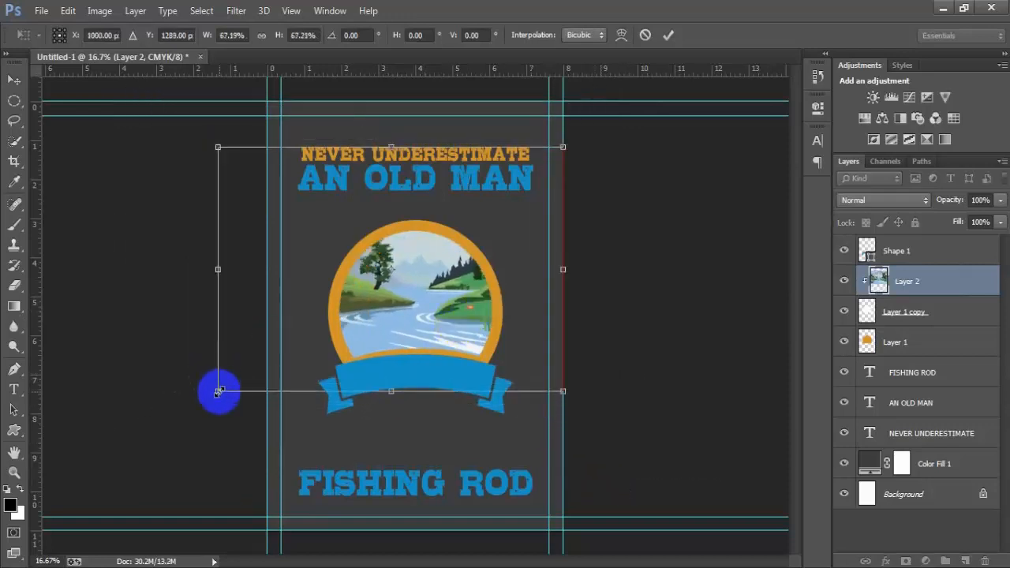
{"action": "left_click_drag", "start_coordinate": [216, 392], "coordinate": [281, 387]}
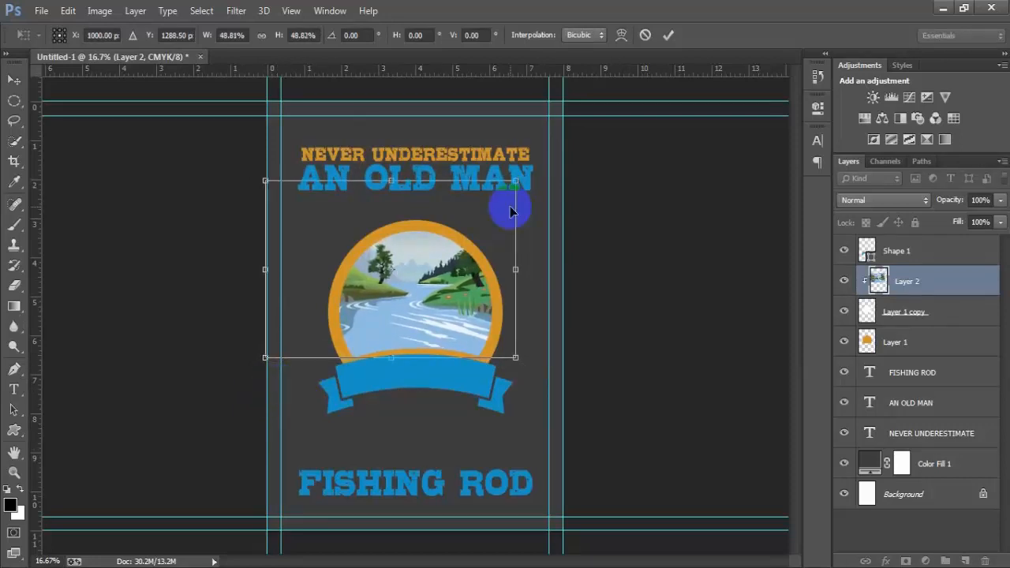
{"action": "left_click", "coordinate": [667, 35]}
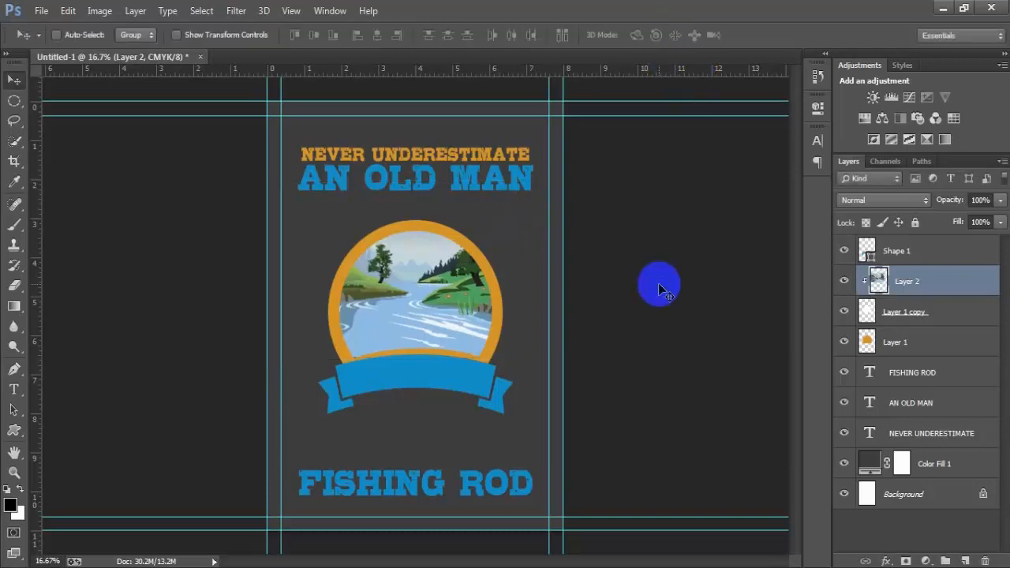
{"action": "key", "text": "Down"}
{"action": "key", "text": "Down"}
{"action": "key", "text": "Down"}
{"action": "key", "text": "Down"}
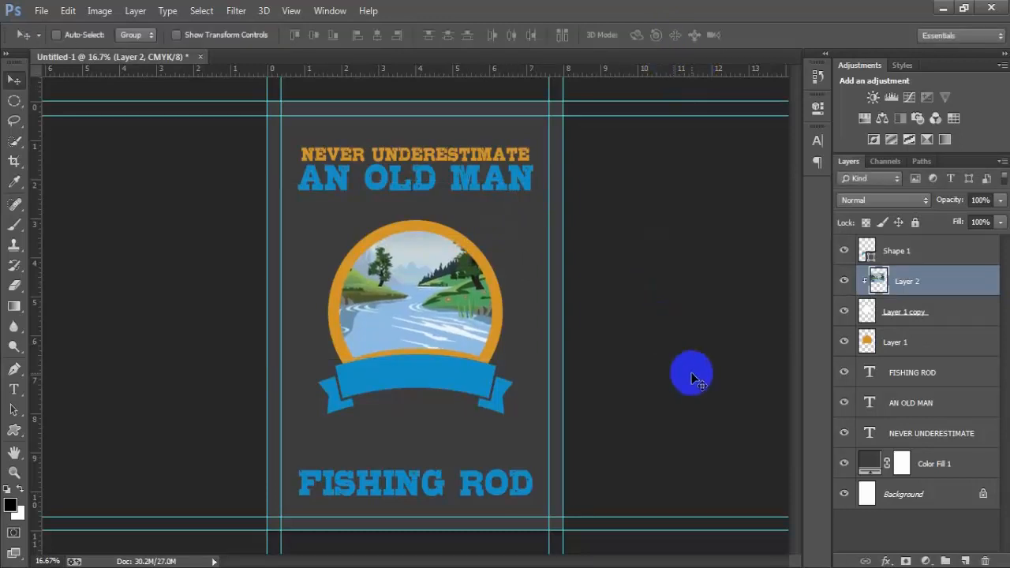
Step: Open the EPS file 000 1 (3), rasterized at 300 pixels/inch in CMYK Color mode
{"action": "left_click", "coordinate": [42, 11]}
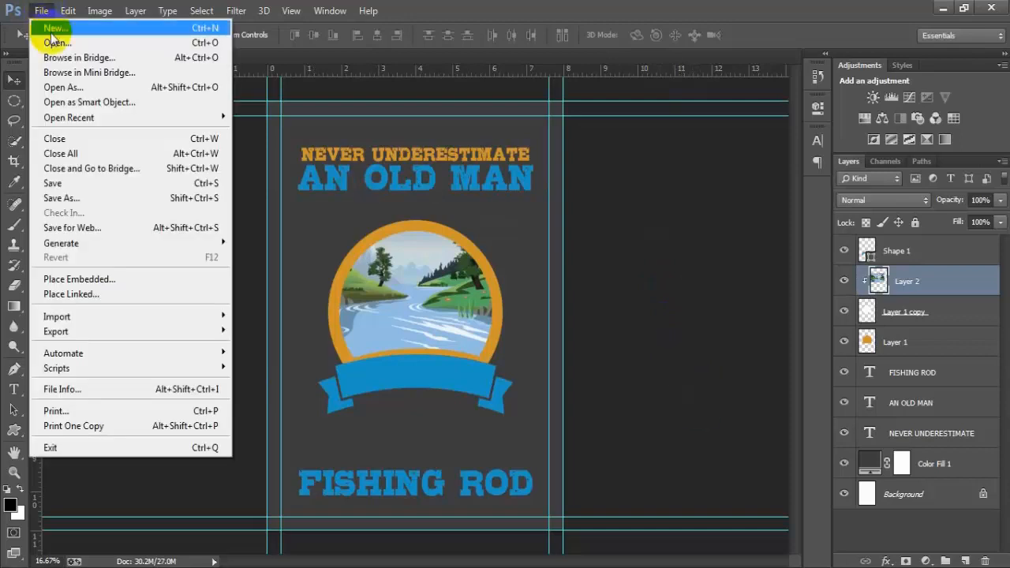
{"action": "left_click", "coordinate": [130, 50]}
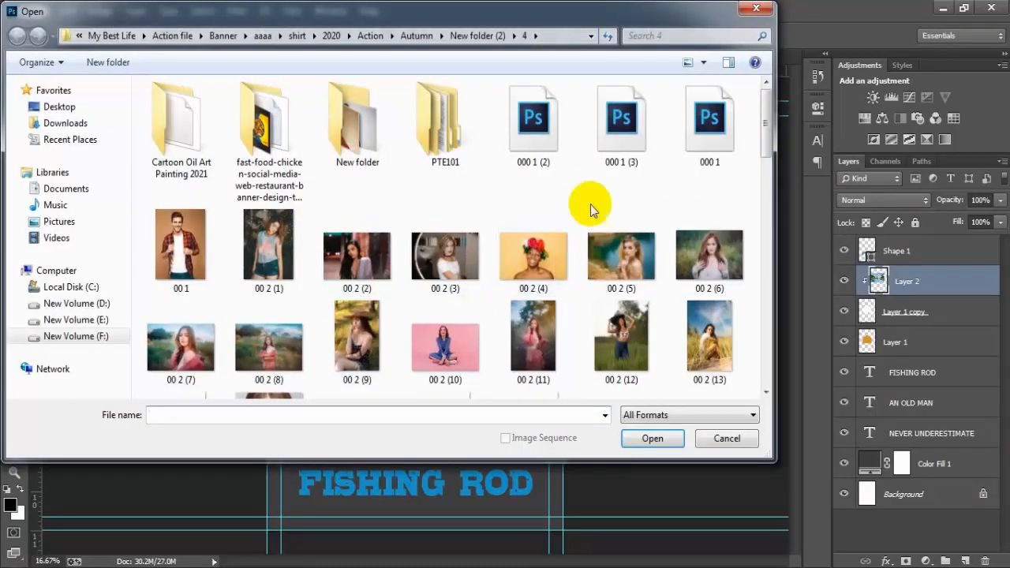
{"action": "left_click", "coordinate": [613, 154]}
{"action": "left_click", "coordinate": [645, 437]}
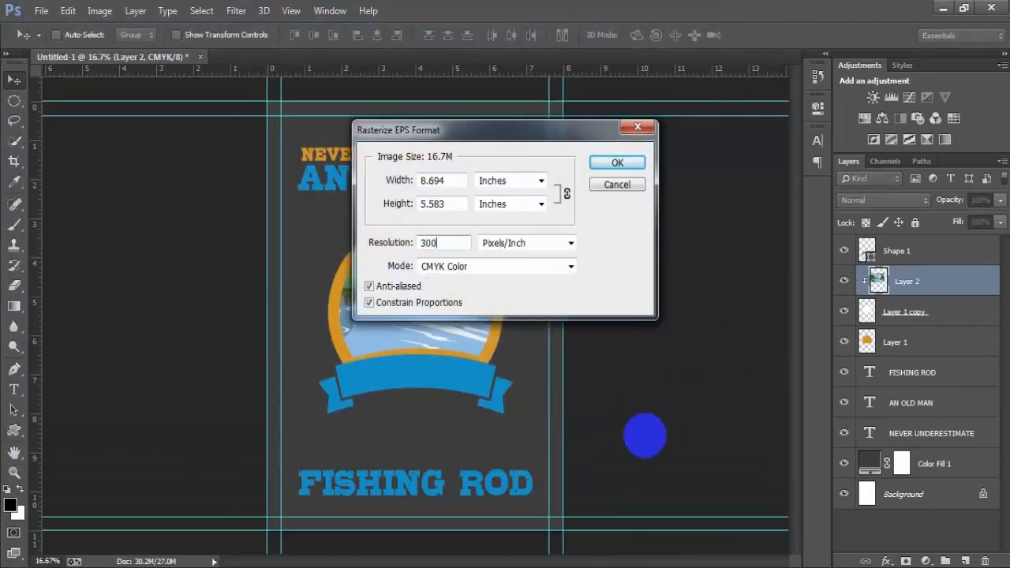
{"action": "left_click", "coordinate": [619, 164]}
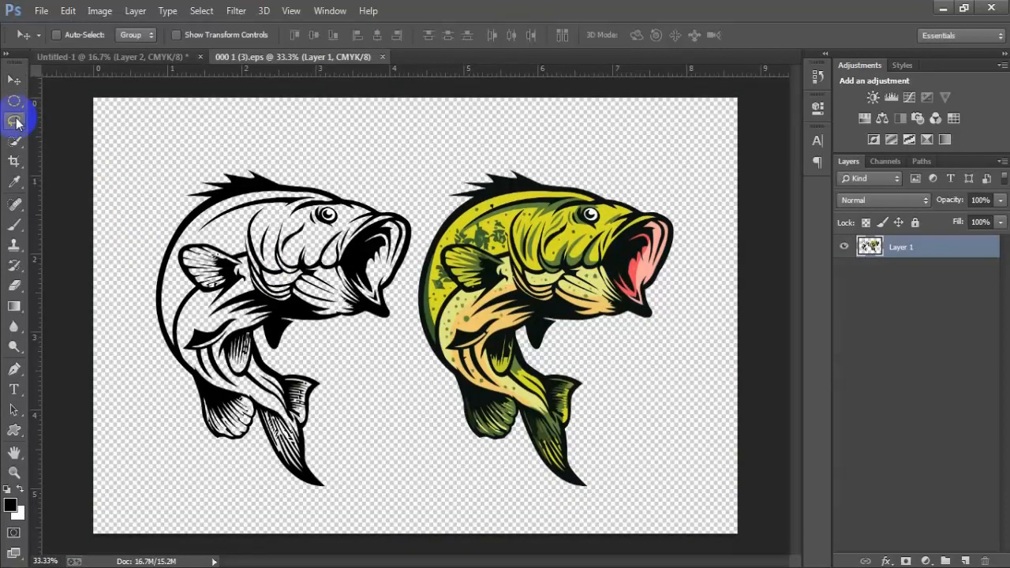
Step: Outline the colored fish with the Polygonal Lasso and copy it into Untitled-1 as a layer above the landscape
{"action": "left_click", "coordinate": [102, 131]}
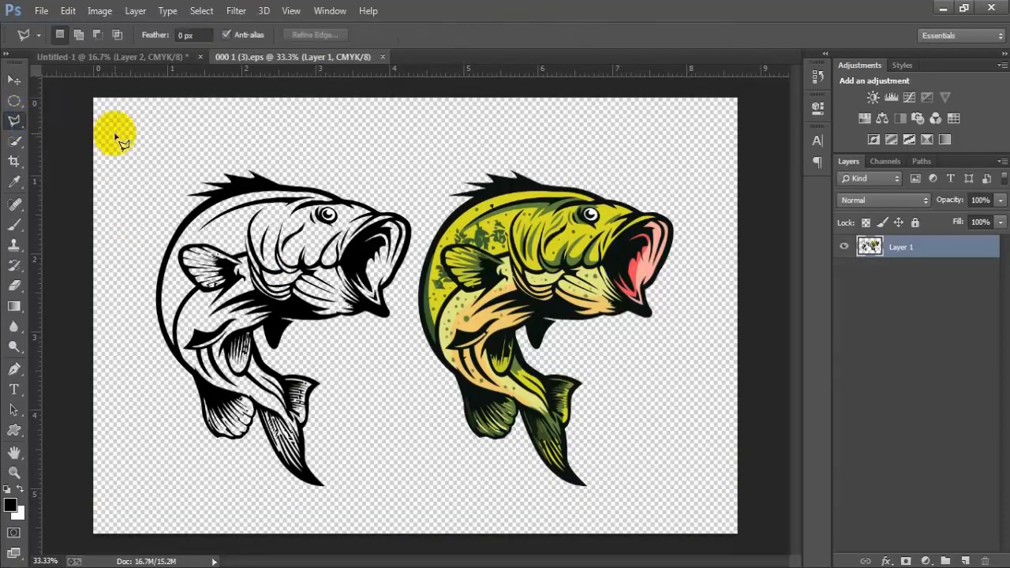
{"action": "left_click", "coordinate": [422, 442]}
{"action": "left_click", "coordinate": [405, 303]}
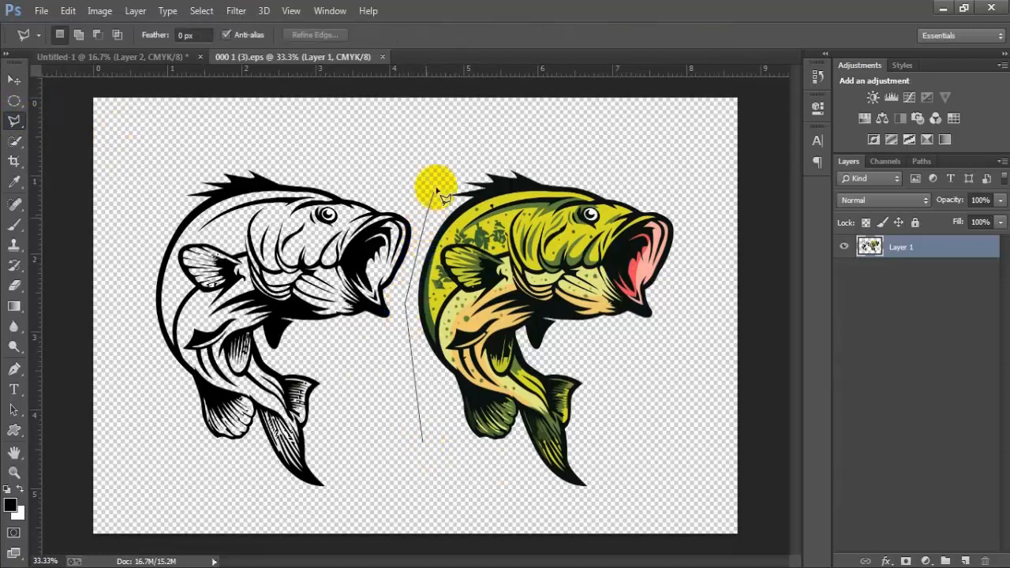
{"action": "left_click", "coordinate": [466, 148]}
{"action": "left_click", "coordinate": [637, 147]}
{"action": "left_click", "coordinate": [713, 230]}
{"action": "left_click", "coordinate": [737, 426]}
{"action": "left_click", "coordinate": [701, 531]}
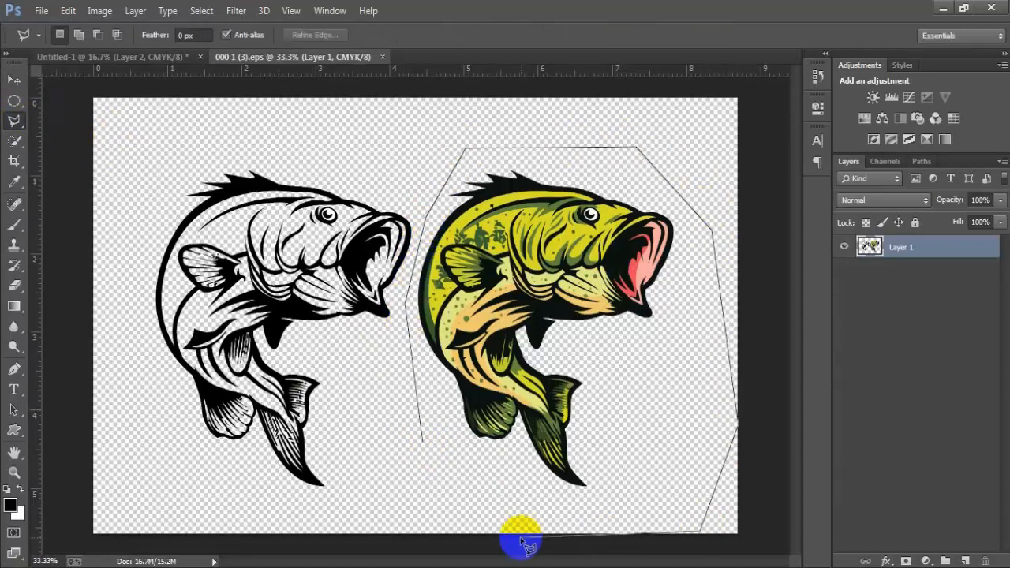
{"action": "left_click", "coordinate": [509, 536]}
{"action": "left_click", "coordinate": [423, 444]}
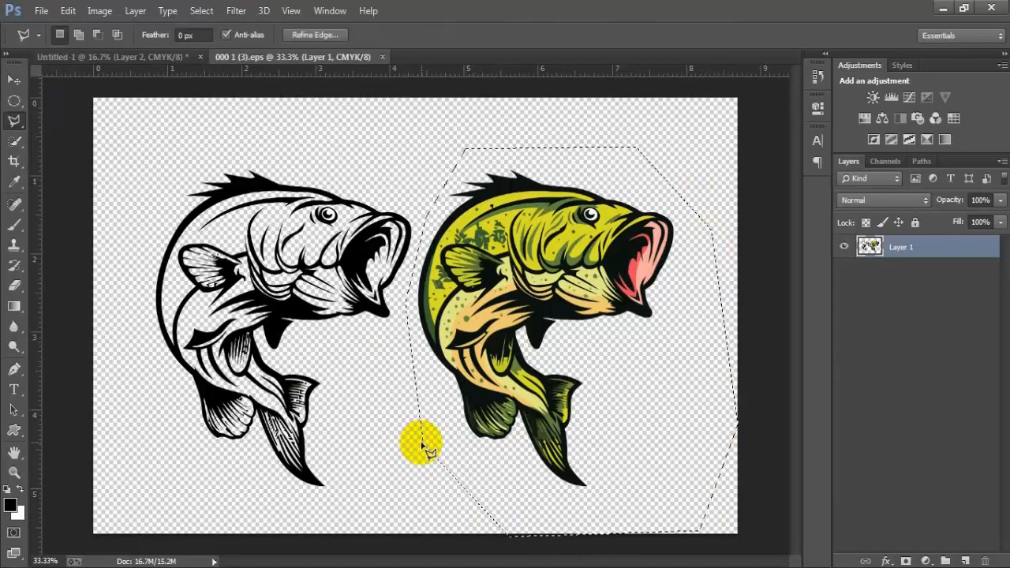
{"action": "left_click", "coordinate": [14, 80]}
{"action": "mouse_move", "coordinate": [490, 244]}
{"action": "left_mouse_down"}
{"action": "mouse_move", "coordinate": [225, 72]}
{"action": "mouse_move", "coordinate": [192, 61]}
{"action": "mouse_move", "coordinate": [325, 169]}
{"action": "mouse_move", "coordinate": [422, 284]}
{"action": "left_mouse_up"}
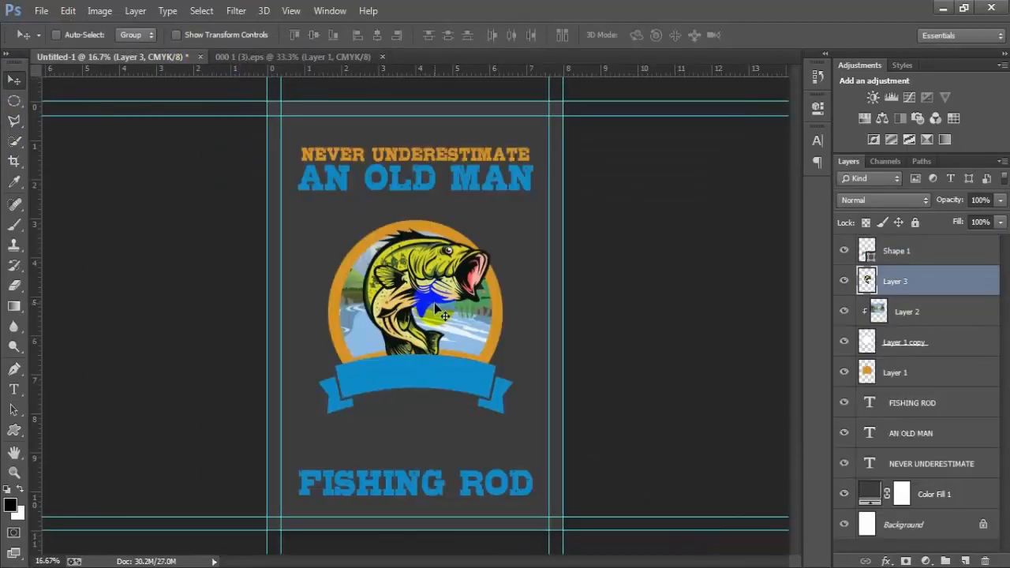
Step: Flip the fish horizontally, tilt it by about 13 degrees and scale it to about 76% wide inside the circle
{"action": "key", "text": "ctrl+t"}
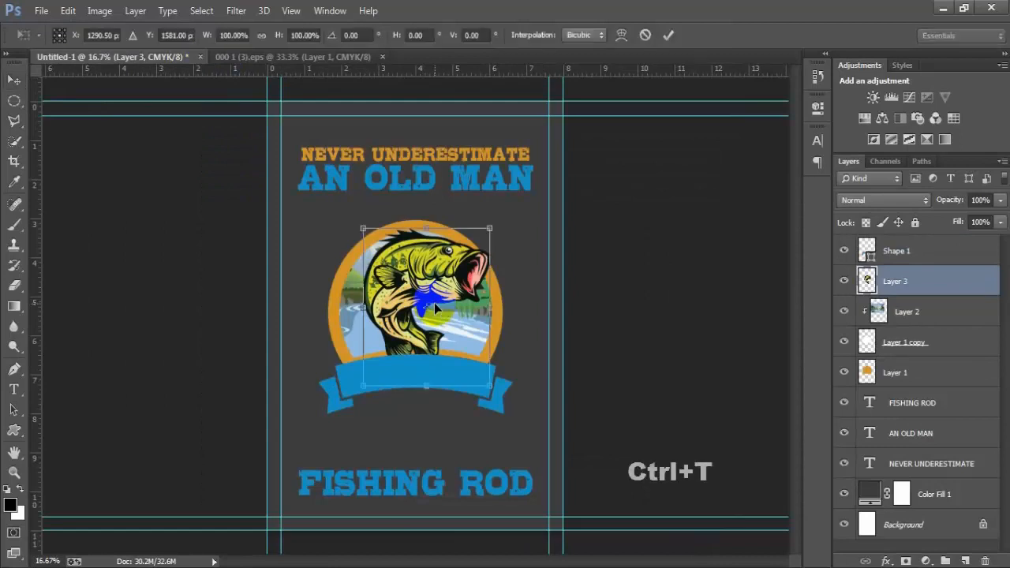
{"action": "left_click_drag", "start_coordinate": [489, 384], "coordinate": [466, 354]}
{"action": "right_click", "coordinate": [434, 338]}
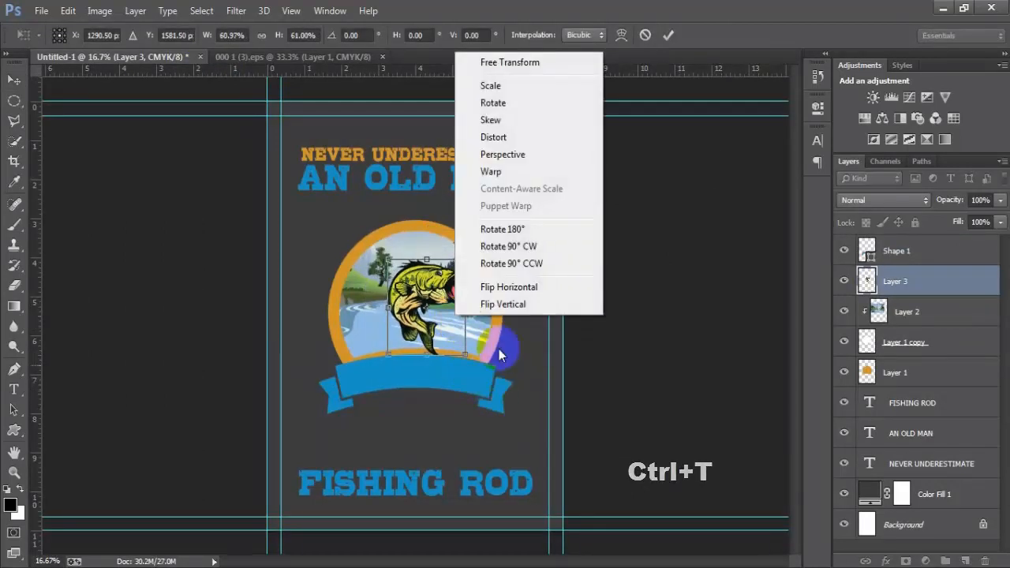
{"action": "left_click", "coordinate": [497, 287]}
{"action": "left_click_drag", "start_coordinate": [457, 324], "coordinate": [449, 348]}
{"action": "left_click_drag", "start_coordinate": [433, 311], "coordinate": [448, 363]}
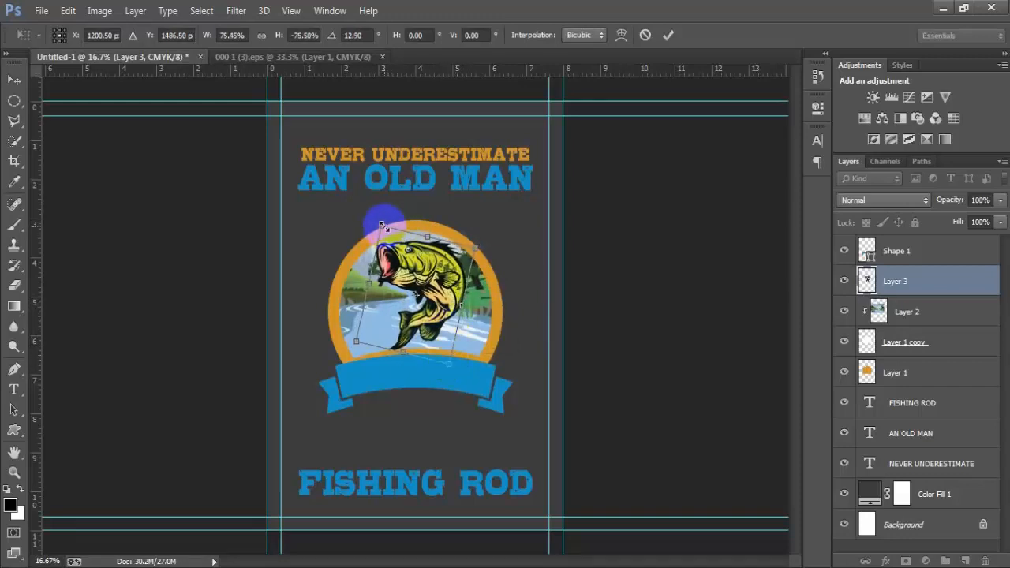
{"action": "left_click_drag", "start_coordinate": [380, 225], "coordinate": [380, 221]}
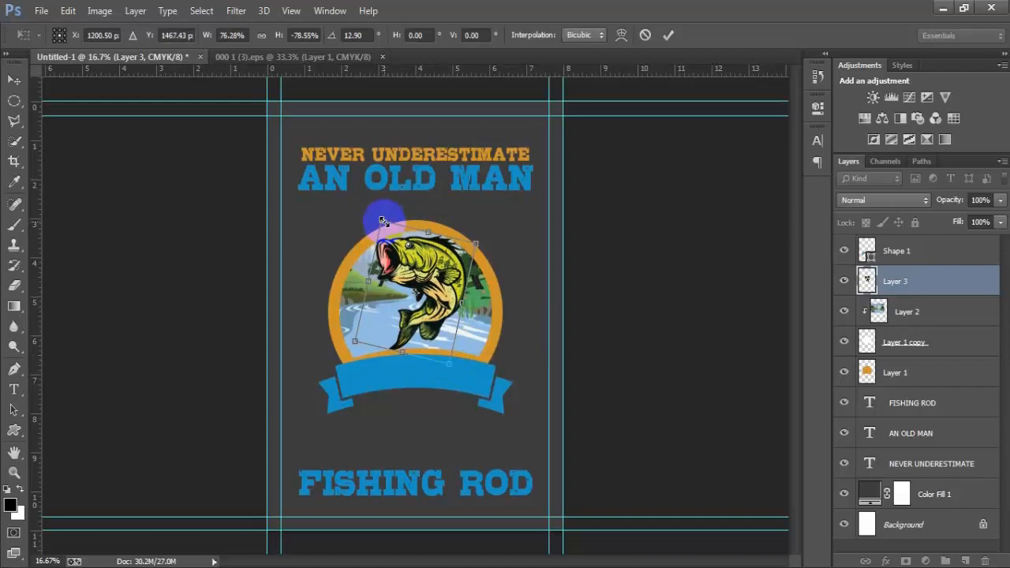
{"action": "left_click", "coordinate": [667, 35]}
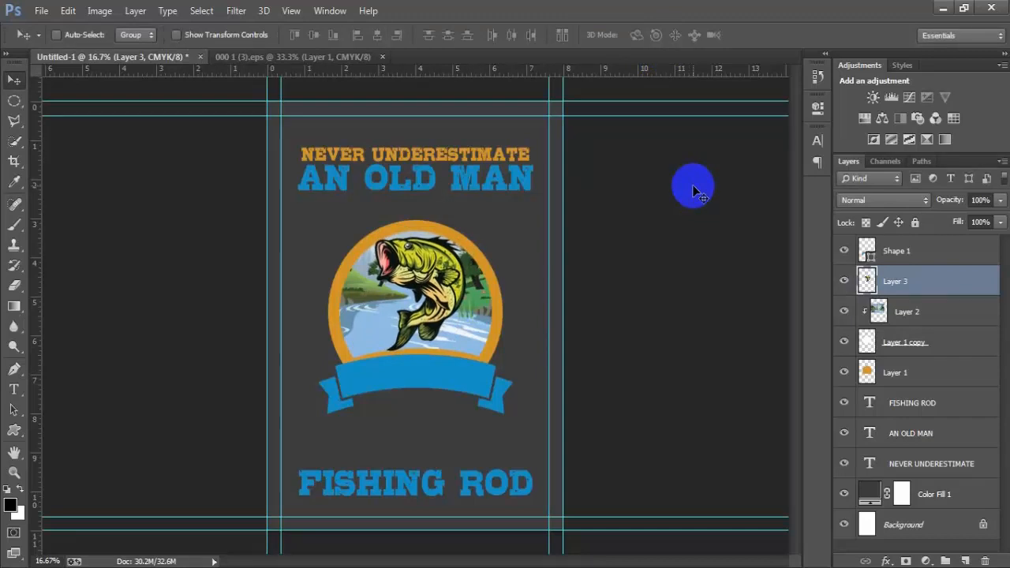
Step: Center the fish horizontally on the page Background and nudge it slightly to the right
{"action": "left_click", "coordinate": [931, 527], "text": "ctrl"}
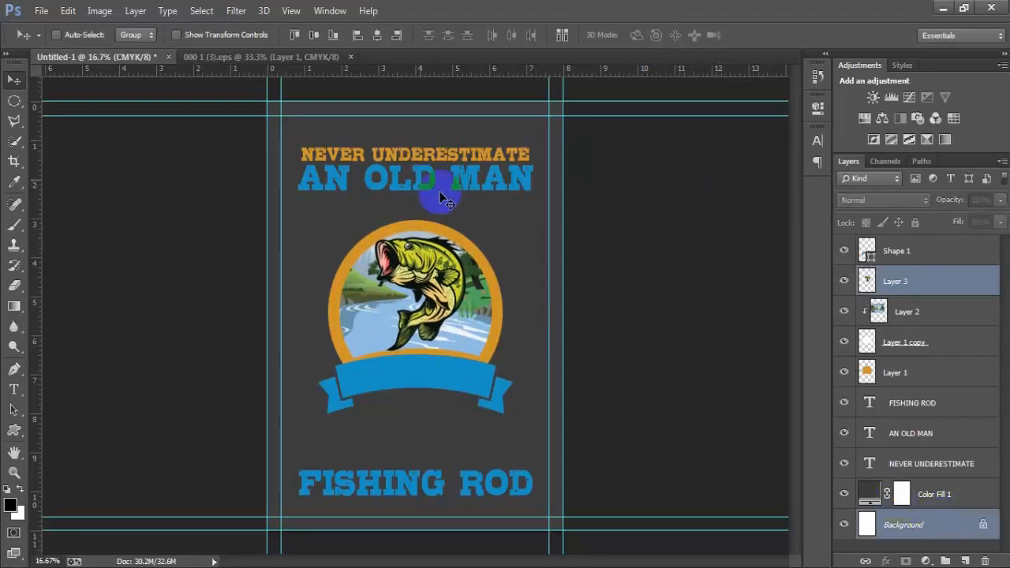
{"action": "left_click", "coordinate": [378, 36]}
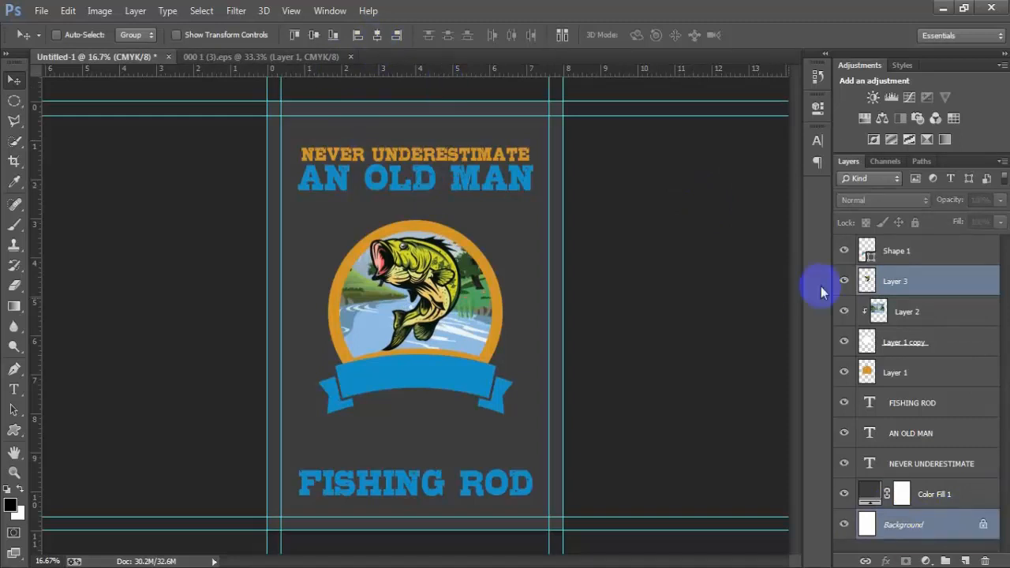
{"action": "left_click", "coordinate": [915, 289]}
{"action": "key", "text": "Right"}
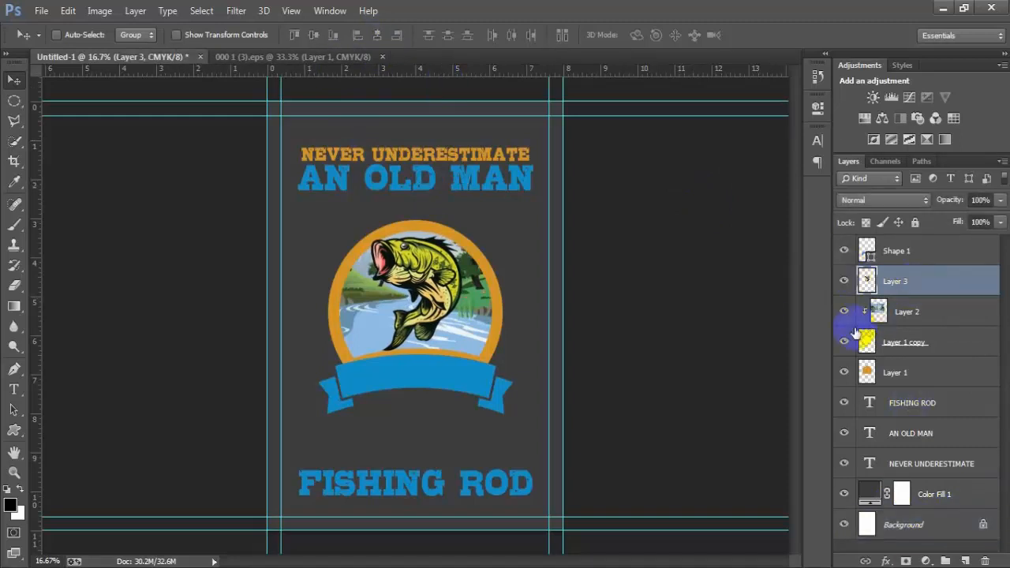
Step: Add the text WITH A in black 12 pt Gipsiero Regular on a new top layer and place it on the blue ribbon
{"action": "left_click", "coordinate": [887, 253]}
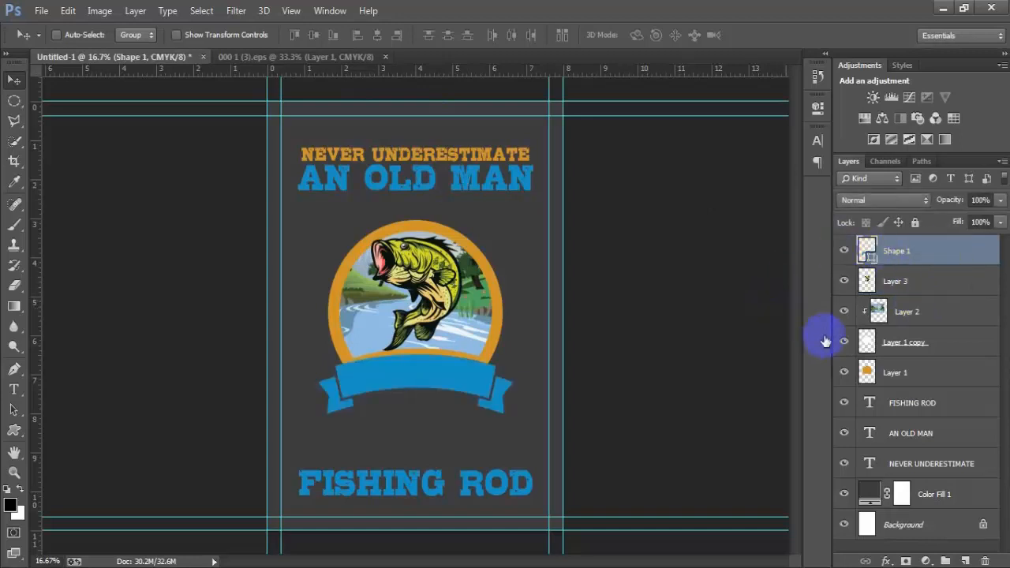
{"action": "left_click", "coordinate": [965, 561]}
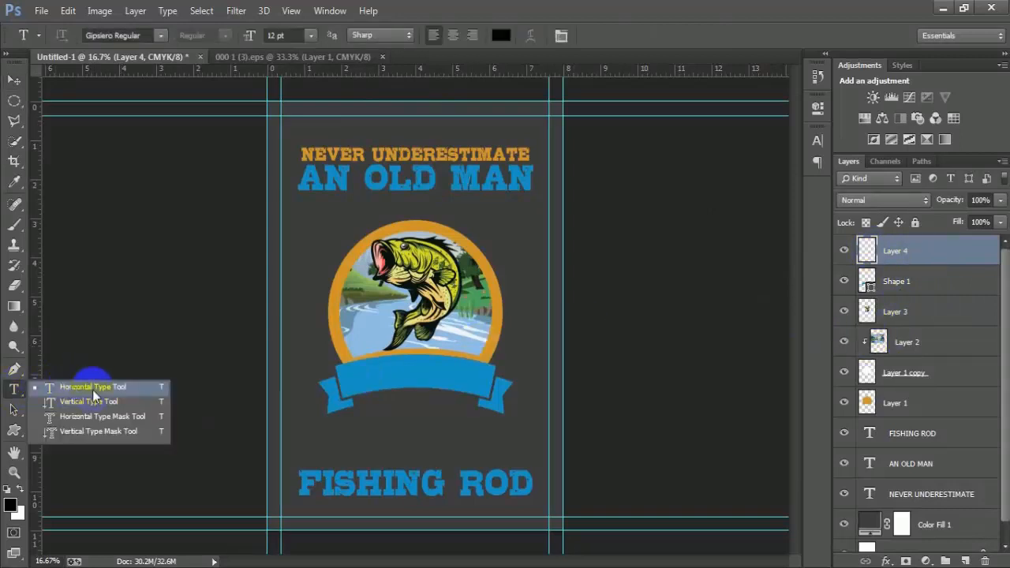
{"action": "left_click", "coordinate": [92, 390]}
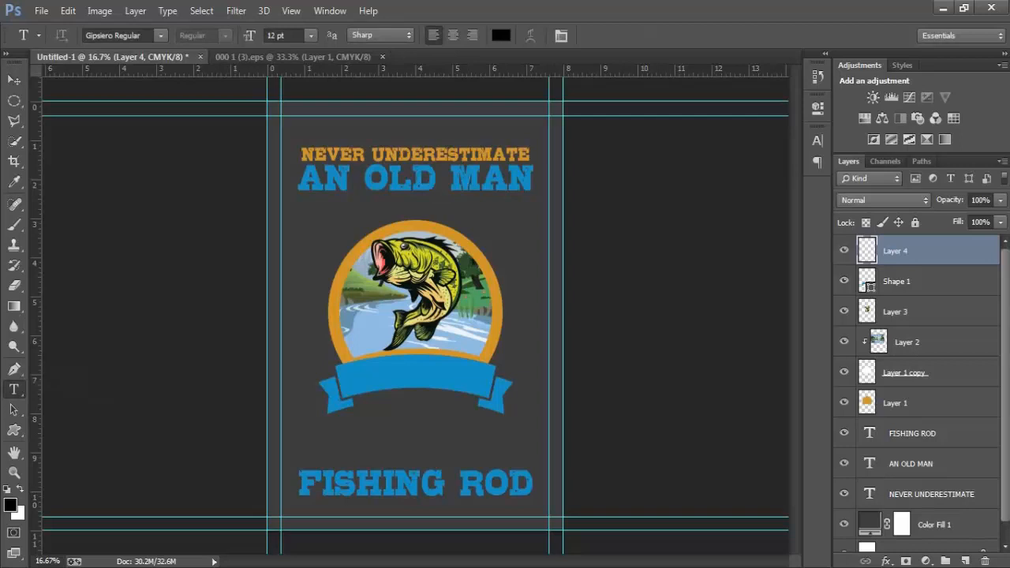
{"action": "left_click", "coordinate": [344, 440]}
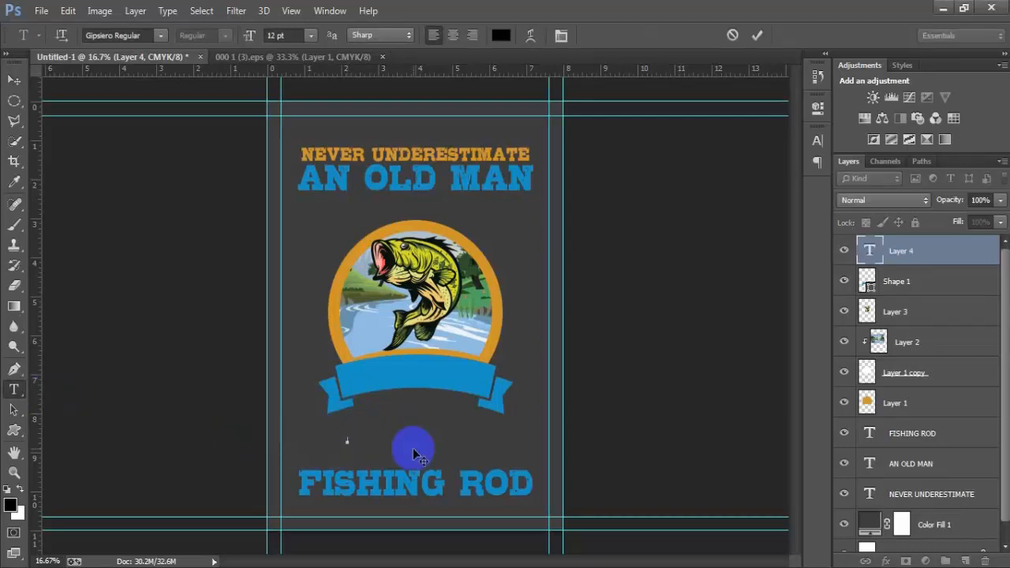
{"action": "key", "text": "ctrl+v"}
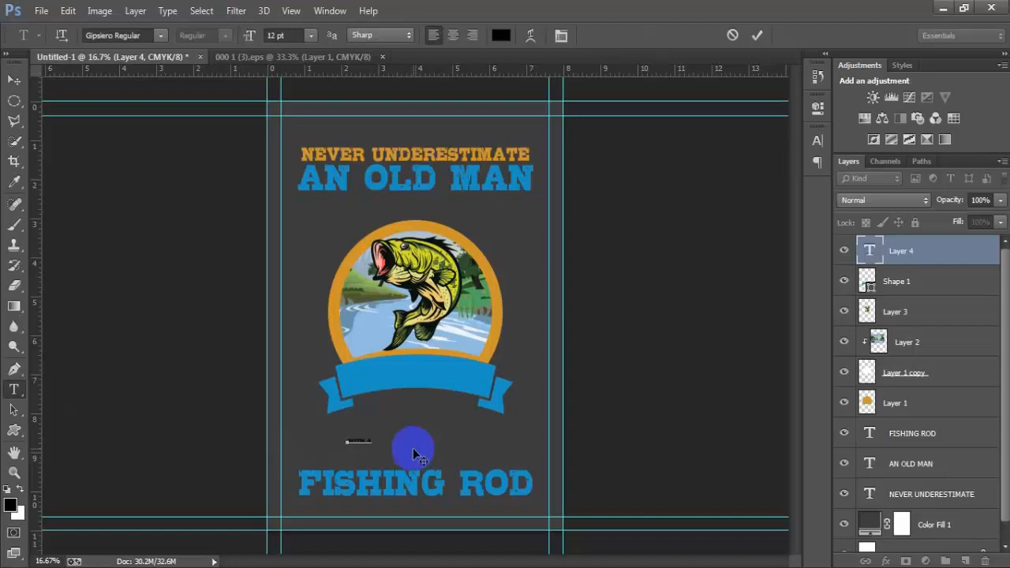
{"action": "left_click", "coordinate": [13, 80]}
{"action": "left_click_drag", "start_coordinate": [360, 439], "coordinate": [417, 377]}
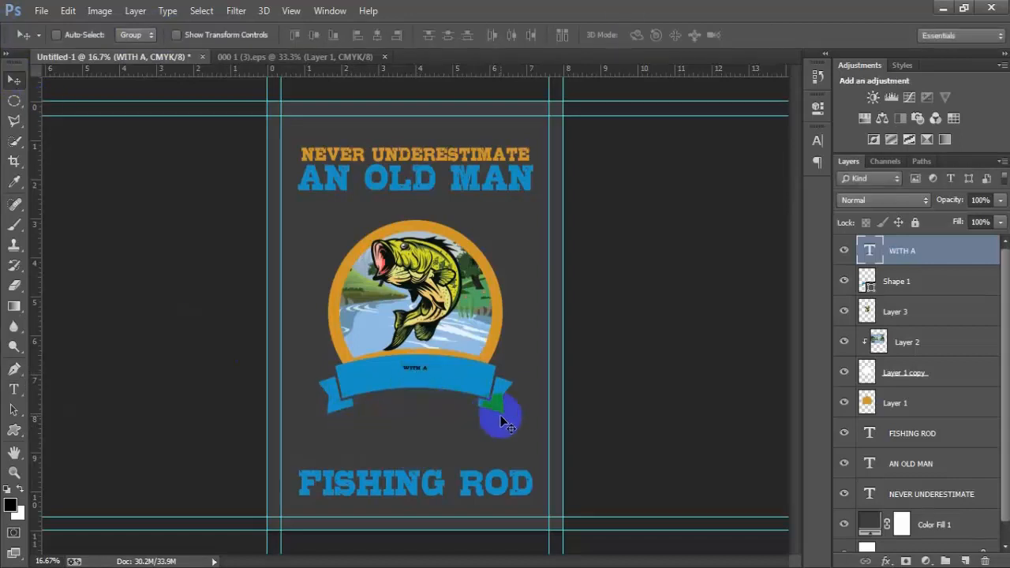
Step: Enlarge the WITH A text so it nearly fills the ribbon's height
{"action": "key", "text": "ctrl+t"}
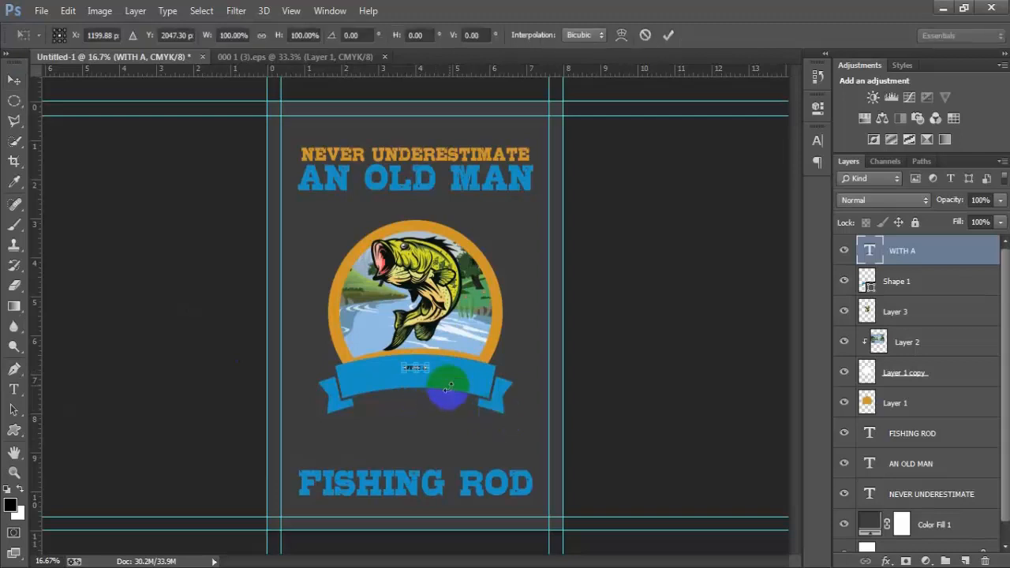
{"action": "left_click_drag", "start_coordinate": [428, 372], "coordinate": [456, 384]}
{"action": "left_click", "coordinate": [668, 35]}
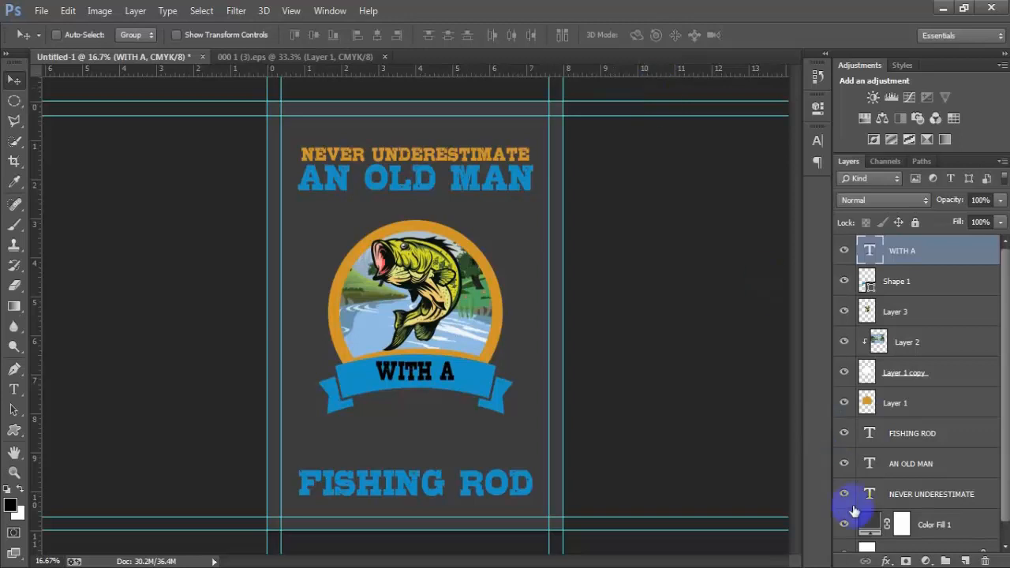
Step: Center the WITH A text horizontally on the page Background and check its placement by toggling its visibility
{"action": "scroll", "coordinate": [868, 489], "scroll_direction": "down", "scroll_amount": 1}
{"action": "left_click", "coordinate": [931, 537], "text": "ctrl"}
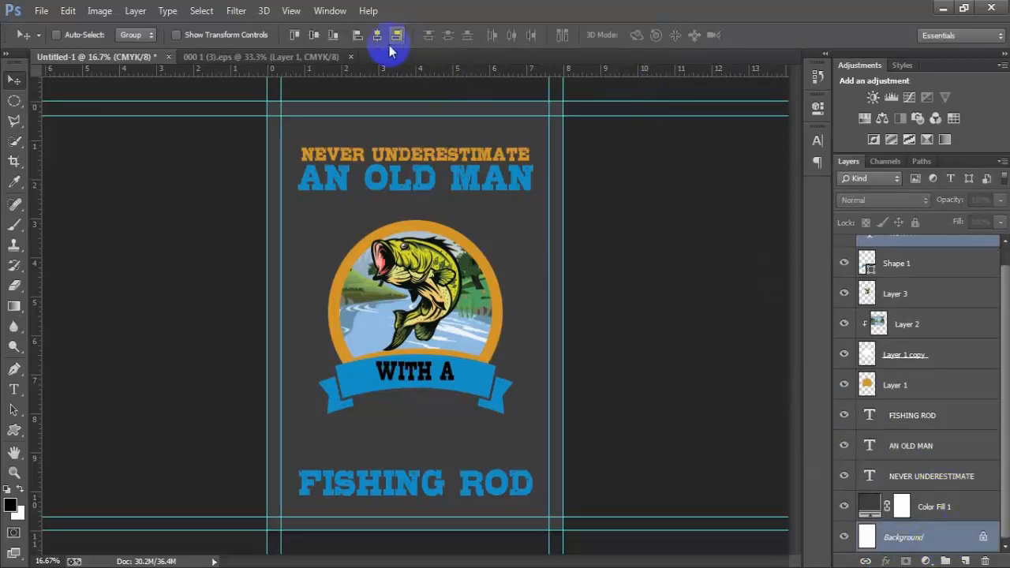
{"action": "scroll", "coordinate": [907, 311], "scroll_direction": "up", "scroll_amount": 1}
{"action": "left_click", "coordinate": [867, 258]}
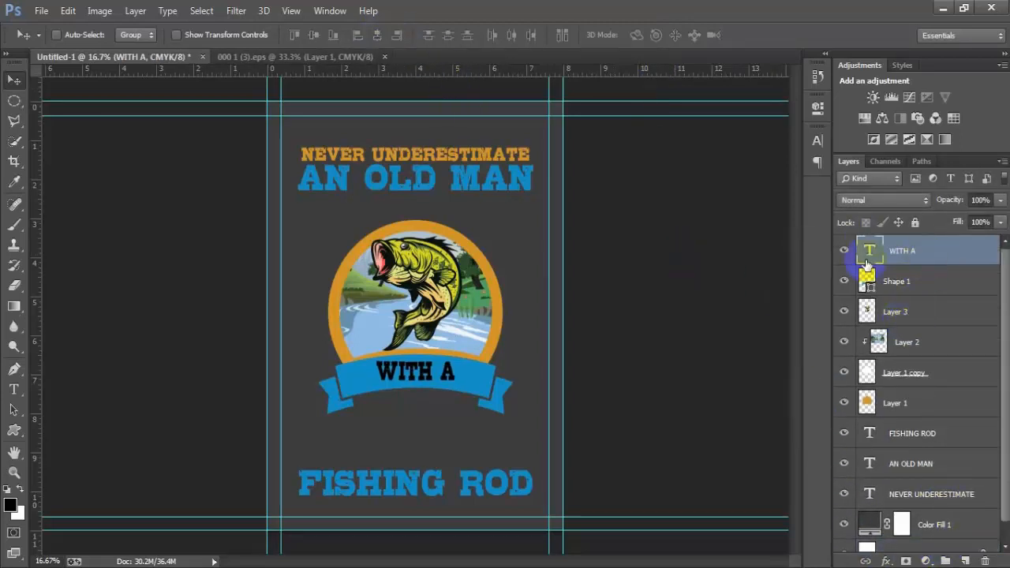
{"action": "left_click", "coordinate": [844, 251]}
{"action": "left_click", "coordinate": [844, 250]}
{"action": "left_click", "coordinate": [844, 251]}
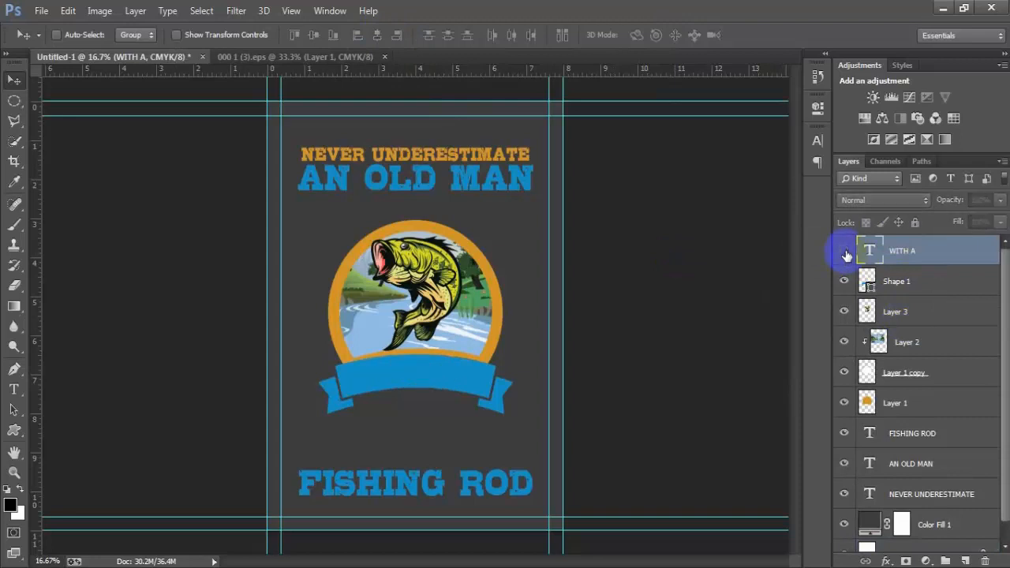
{"action": "left_click", "coordinate": [844, 251]}
Step: Warp the WITH A text with a horizontal Arc style and a bend of +12%
{"action": "left_click", "coordinate": [868, 251]}
{"action": "double_click", "coordinate": [867, 250]}
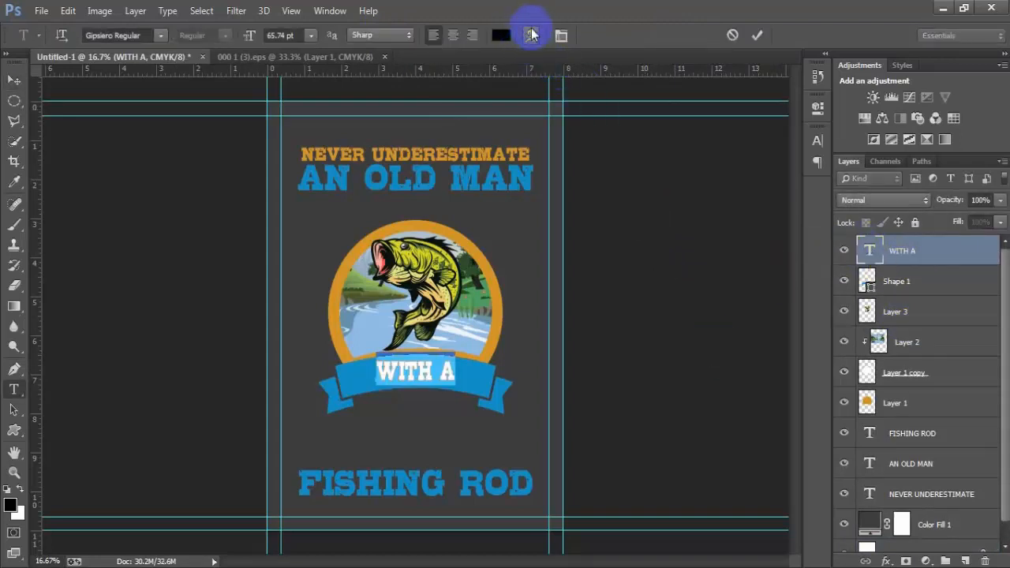
{"action": "left_click", "coordinate": [532, 35]}
{"action": "left_click", "coordinate": [530, 159]}
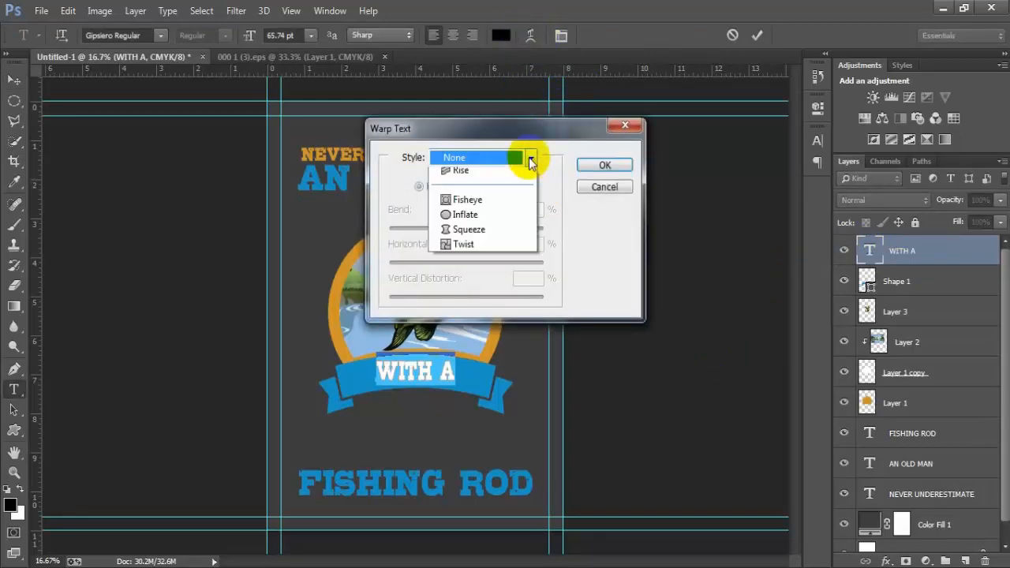
{"action": "left_click", "coordinate": [497, 204]}
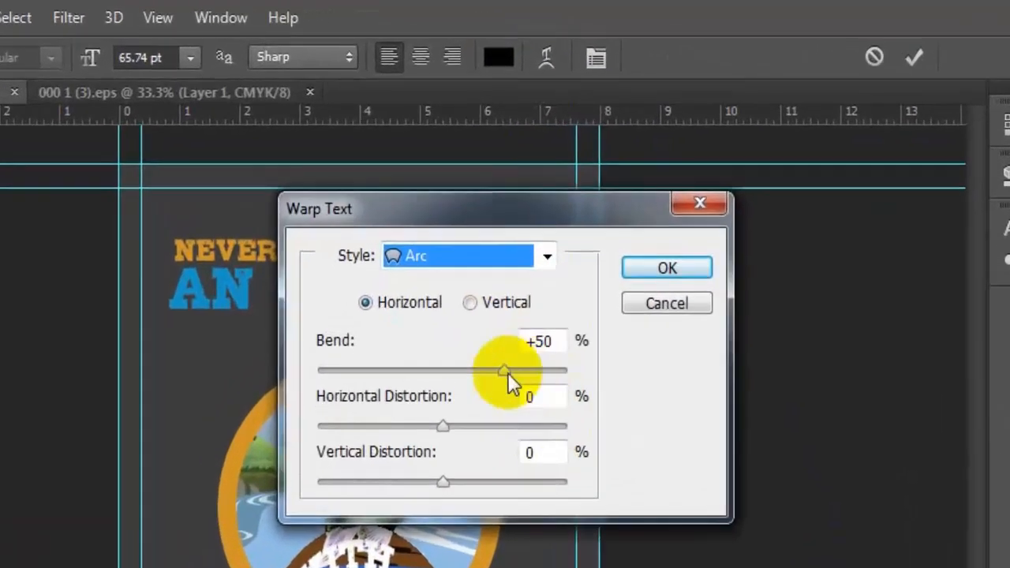
{"action": "left_click_drag", "start_coordinate": [504, 261], "coordinate": [474, 260]}
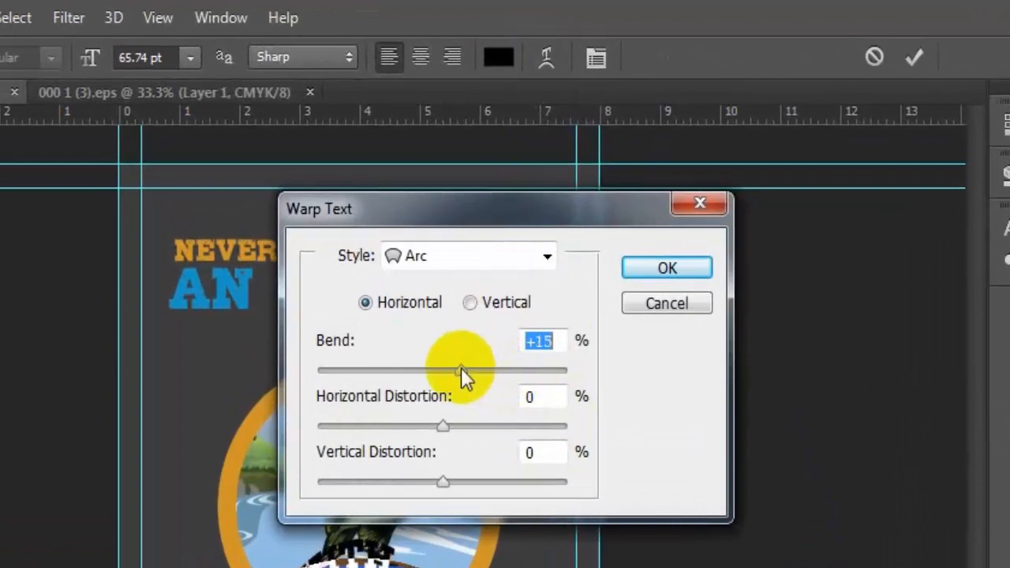
{"action": "left_click_drag", "start_coordinate": [460, 367], "coordinate": [455, 370]}
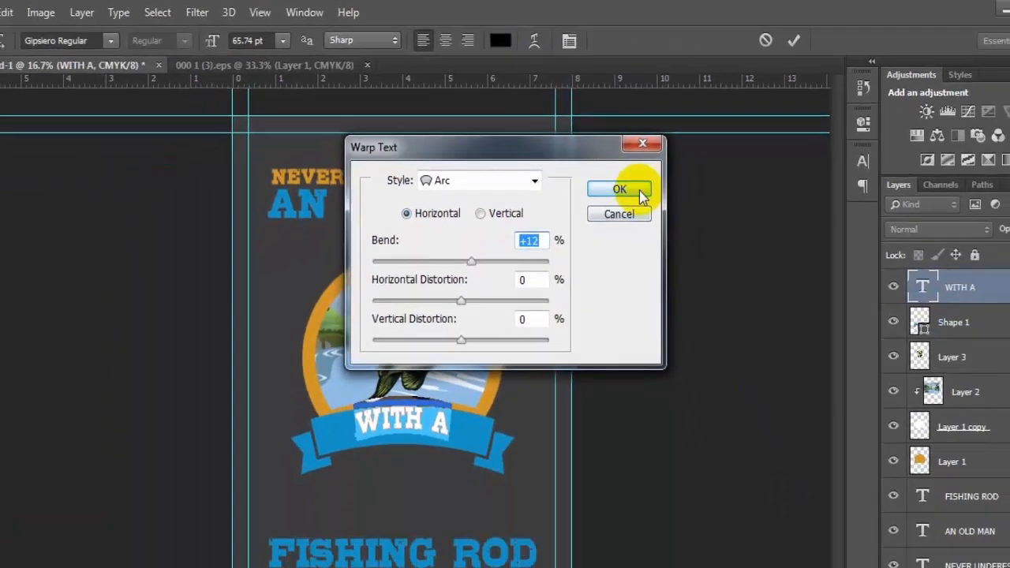
{"action": "left_click", "coordinate": [666, 268]}
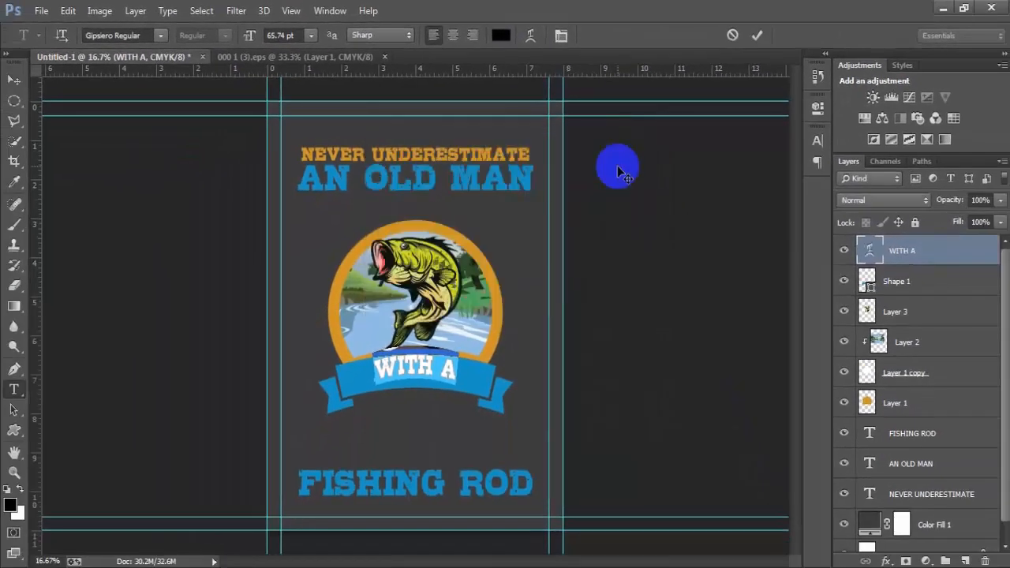
{"action": "left_click", "coordinate": [754, 37]}
Step: Nudge the arched WITH A text down so it sits within the height of the blue ribbon
{"action": "left_click", "coordinate": [14, 80]}
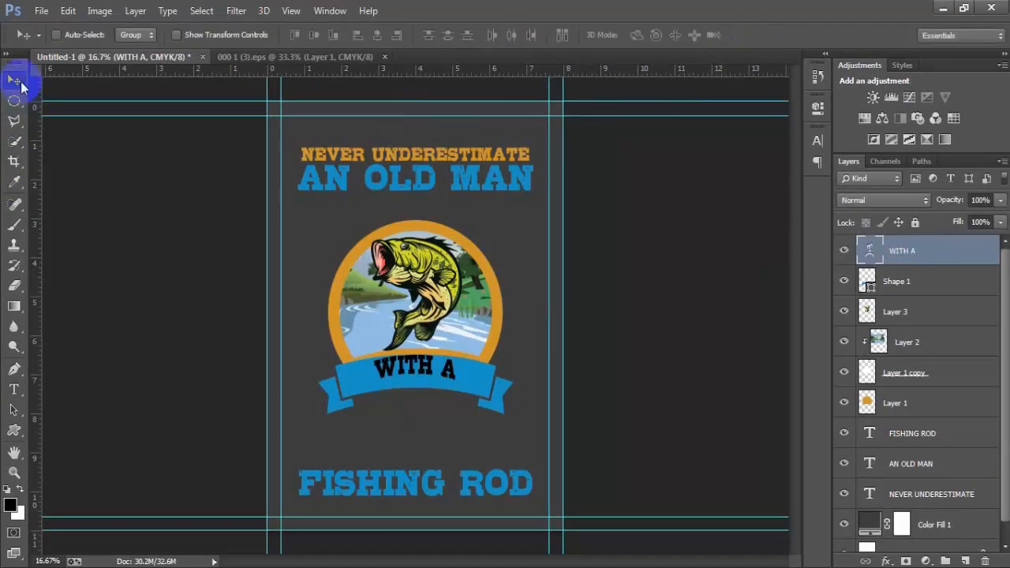
{"action": "key", "text": "shift+Down"}
{"action": "key", "text": "shift+Down"}
{"action": "key", "text": "shift+Down"}
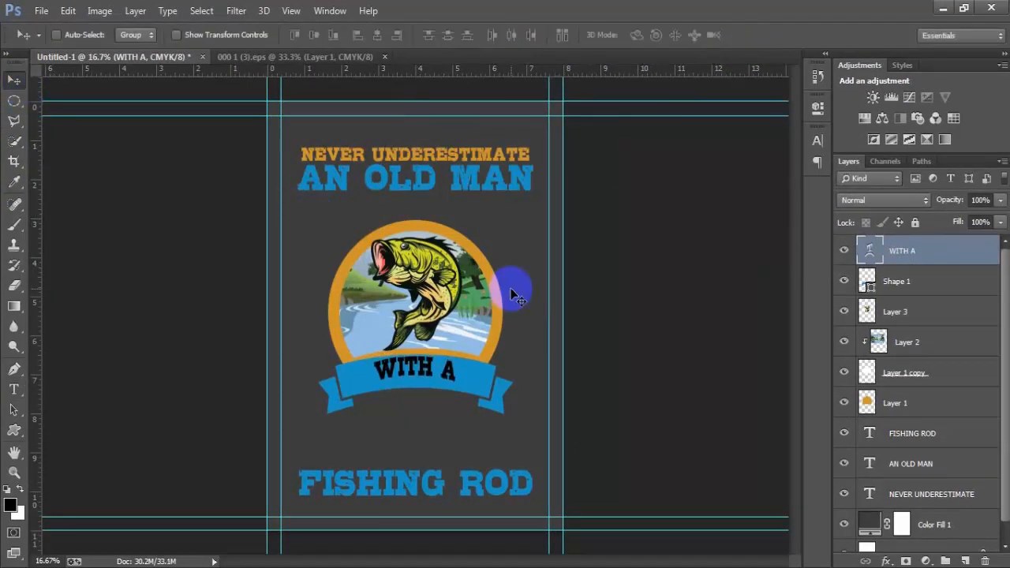
{"action": "key", "text": "shift+Down"}
{"action": "key", "text": "shift+Down"}
{"action": "key", "text": "shift+Down"}
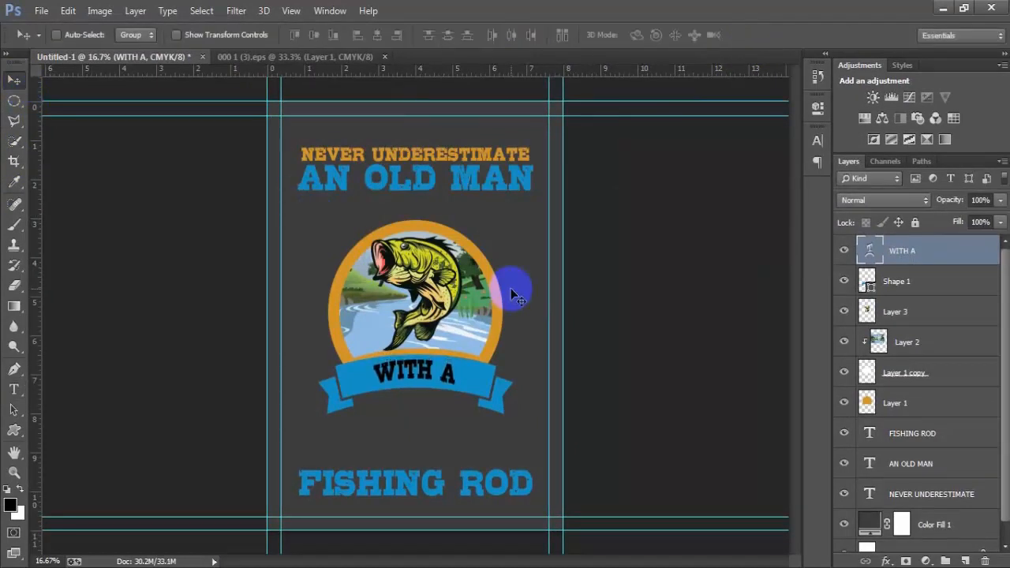
{"action": "key", "text": "shift+Down"}
Step: Stretch the arched WITH A text slightly wider on the ribbon
{"action": "key", "text": "ctrl+t"}
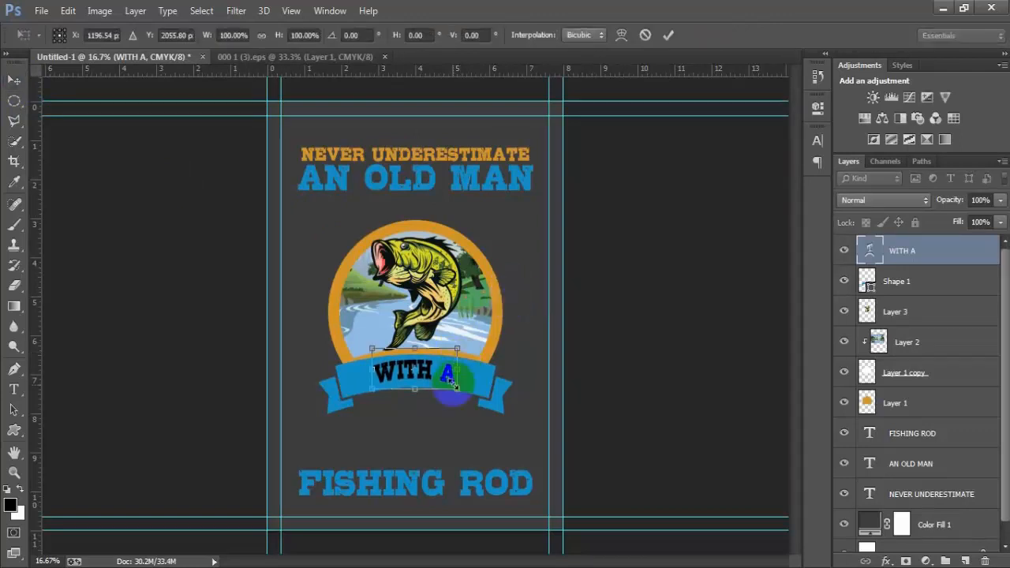
{"action": "left_click_drag", "start_coordinate": [457, 388], "coordinate": [456, 388]}
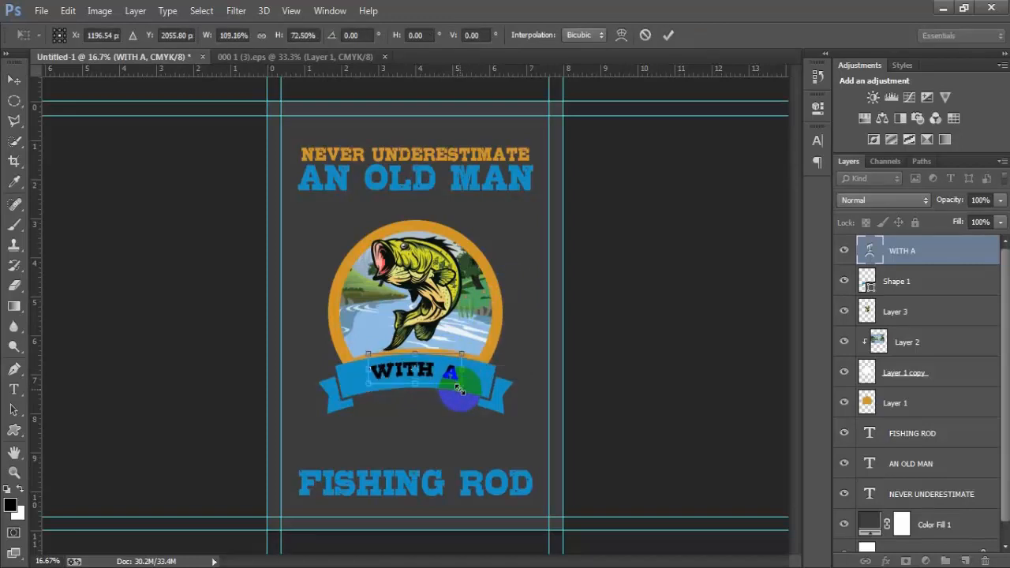
{"action": "key", "text": "ctrl+z"}
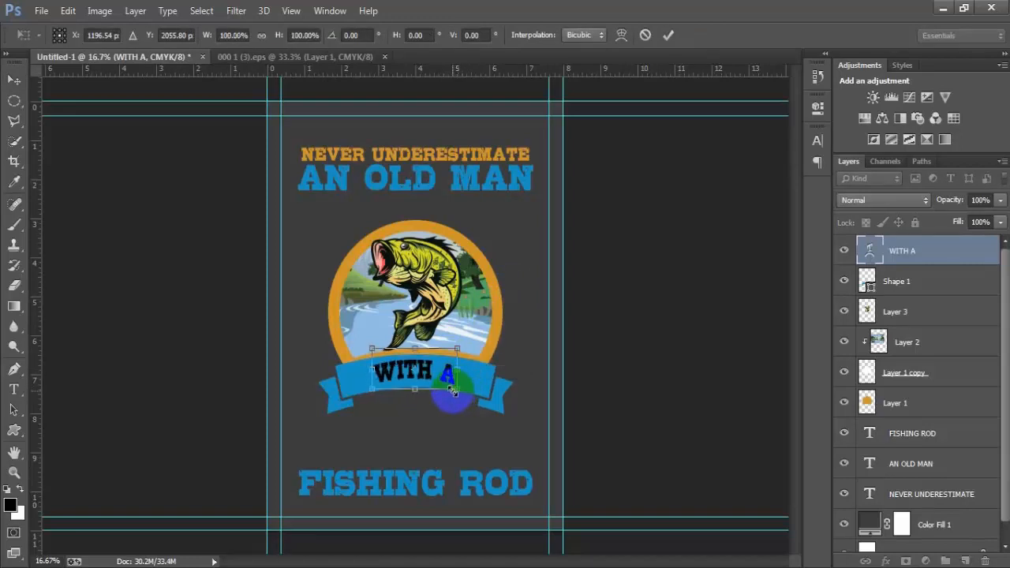
{"action": "left_click_drag", "start_coordinate": [461, 391], "coordinate": [464, 392]}
{"action": "left_click", "coordinate": [665, 33]}
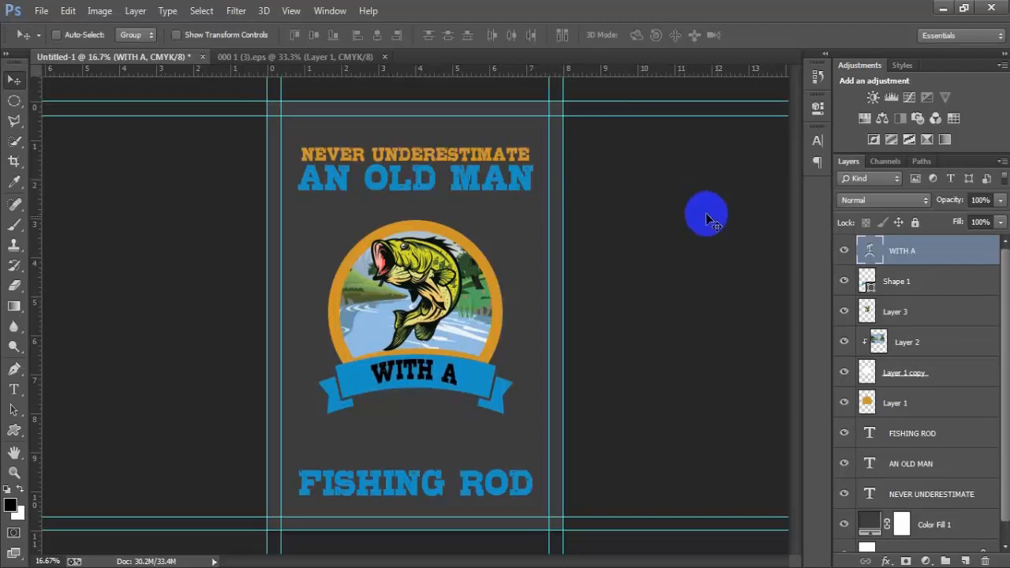
Step: Realign the widened WITH A text to the horizontal center of the page Background
{"action": "scroll", "coordinate": [883, 339], "scroll_direction": "down", "scroll_amount": 1}
{"action": "left_click", "coordinate": [899, 540]}
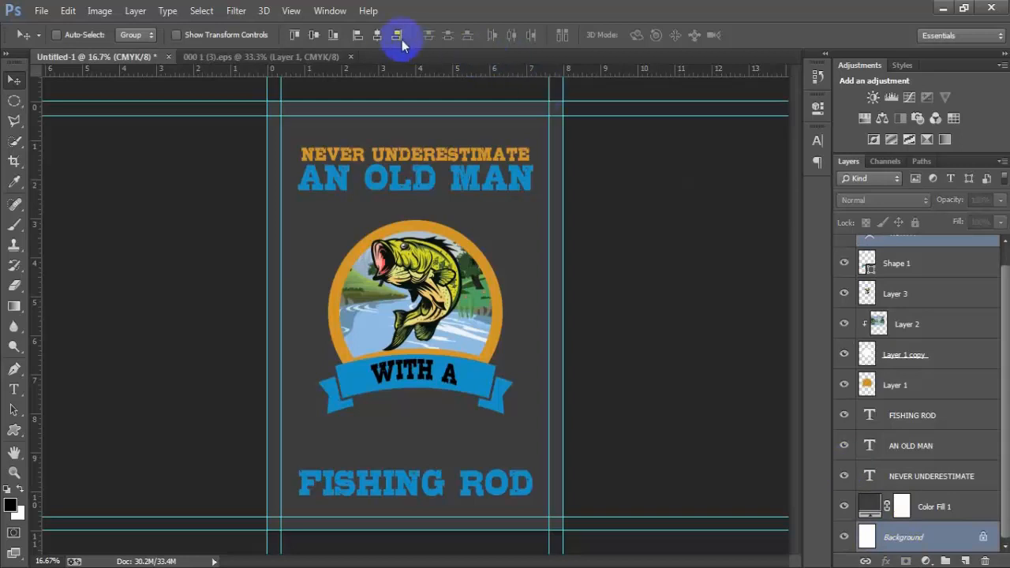
{"action": "scroll", "coordinate": [888, 266], "scroll_direction": "up", "scroll_amount": 1}
{"action": "left_click", "coordinate": [919, 252]}
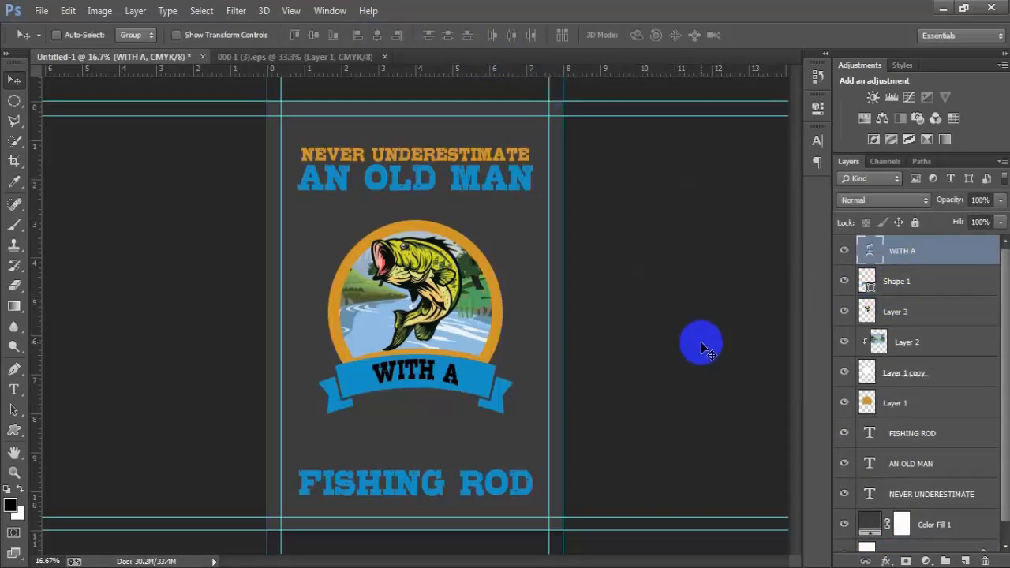
Step: Close the fish artwork file 000 1 (3).eps and return to the poster document
{"action": "left_click", "coordinate": [349, 58]}
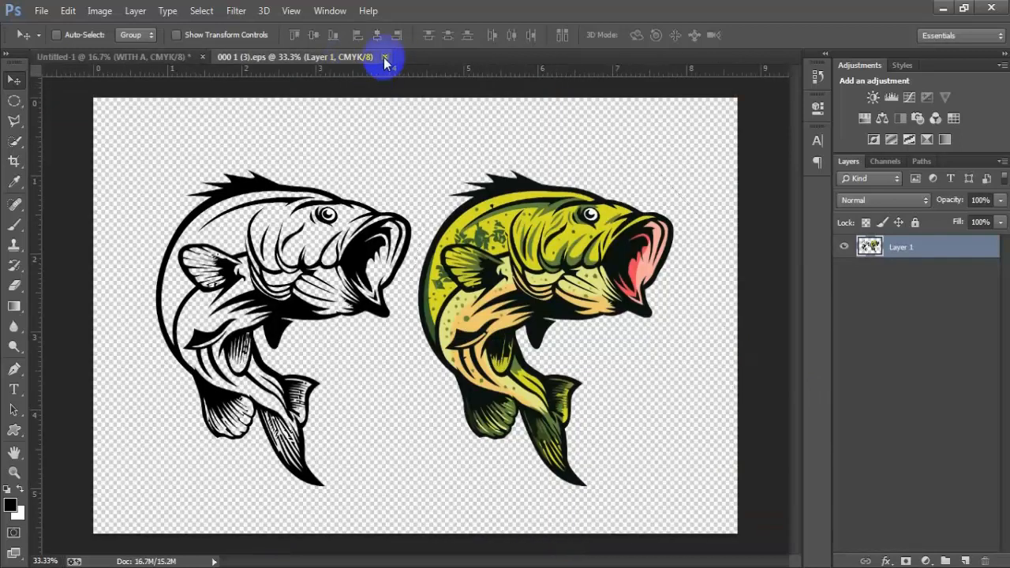
{"action": "left_click", "coordinate": [384, 57]}
{"action": "left_click", "coordinate": [505, 229]}
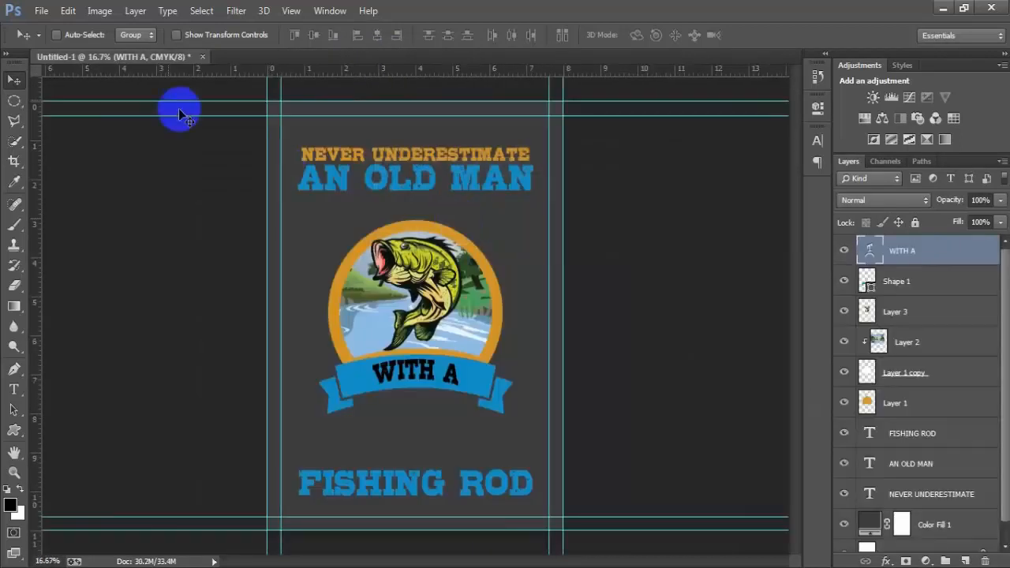
Step: Open 000 1.psd and bring its three tapered black stripes into the poster on a layer above WITH A
{"action": "left_click", "coordinate": [41, 11]}
{"action": "left_click", "coordinate": [41, 38]}
{"action": "left_click", "coordinate": [703, 124]}
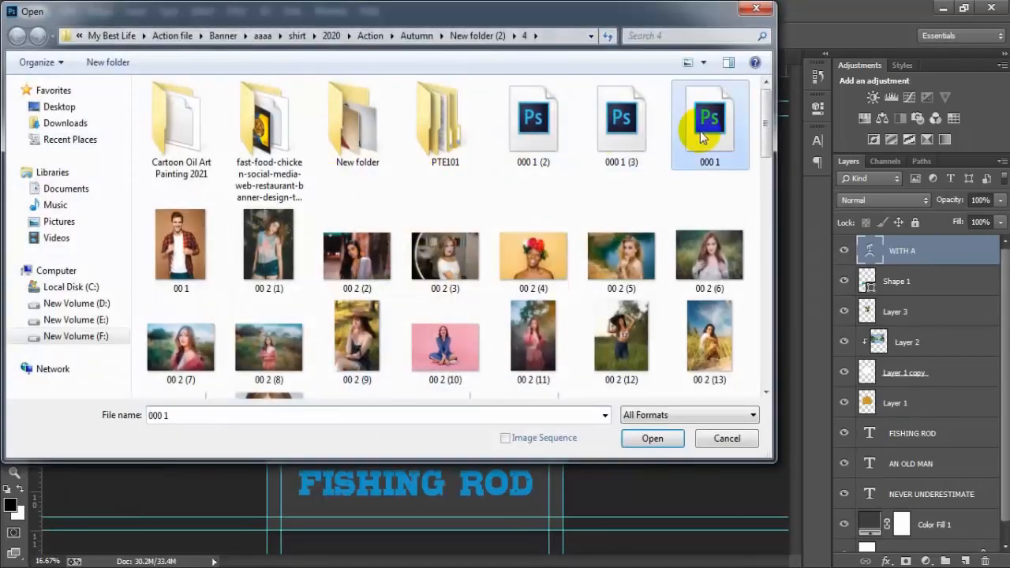
{"action": "left_click", "coordinate": [652, 438]}
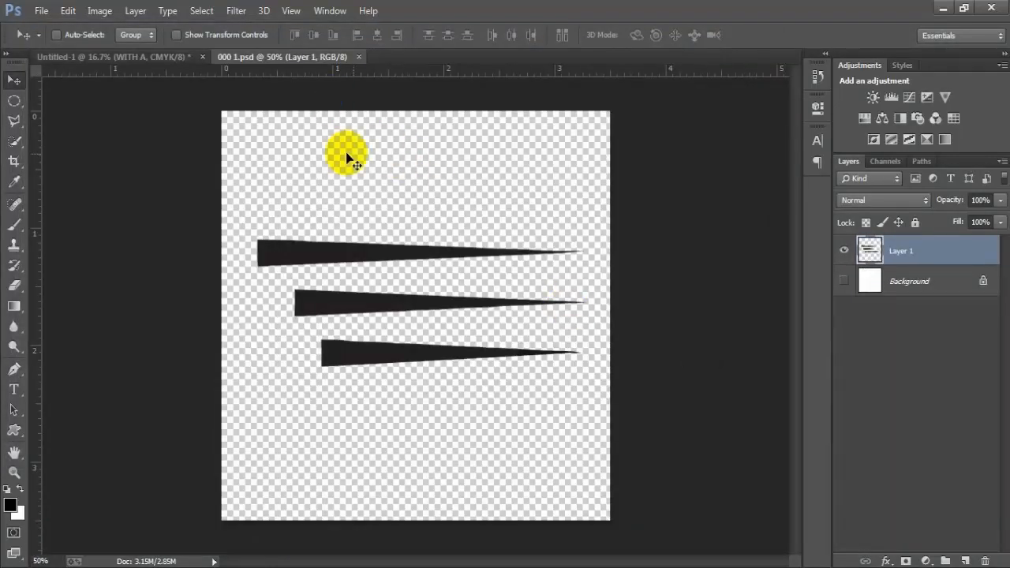
{"action": "left_click_drag", "start_coordinate": [392, 321], "coordinate": [403, 297]}
{"action": "left_click_drag", "start_coordinate": [430, 376], "coordinate": [462, 400]}
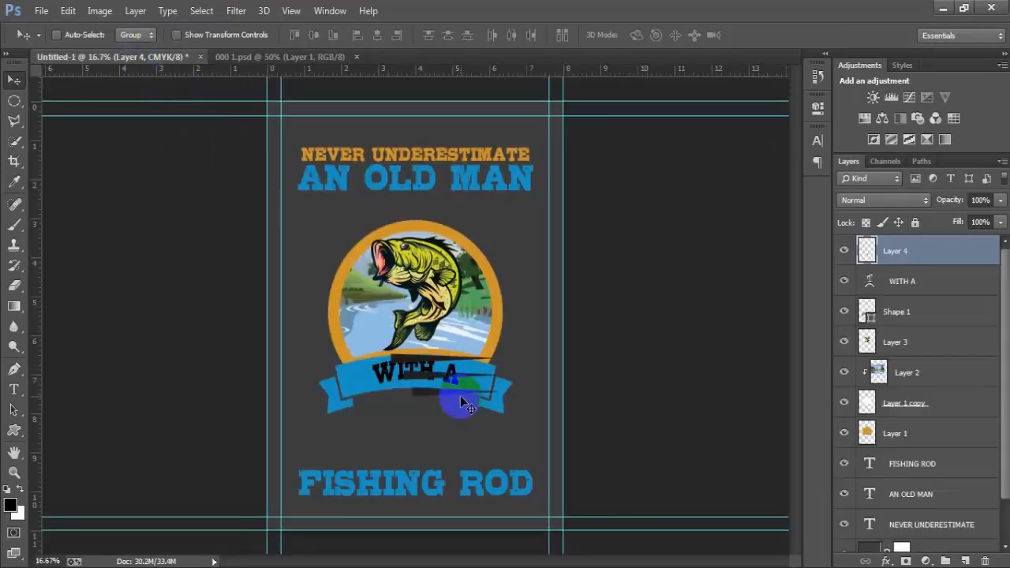
Step: Shrink the black stripes, tilt them clockwise to follow the ribbon and place them to the right of WITH A
{"action": "key", "text": "ctrl+t"}
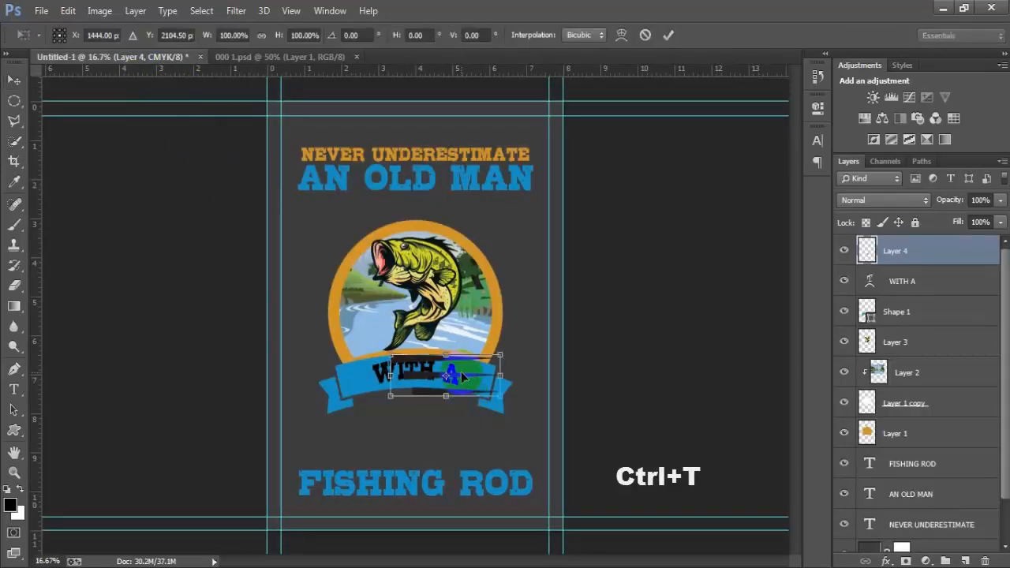
{"action": "left_click_drag", "start_coordinate": [500, 396], "coordinate": [457, 388]}
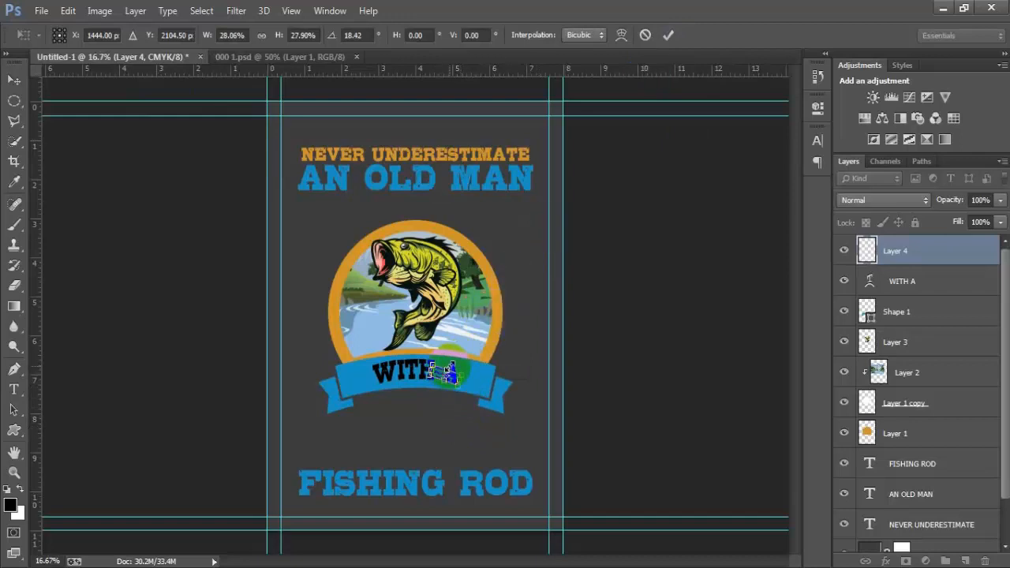
{"action": "left_click_drag", "start_coordinate": [455, 363], "coordinate": [479, 383]}
{"action": "left_click", "coordinate": [667, 35]}
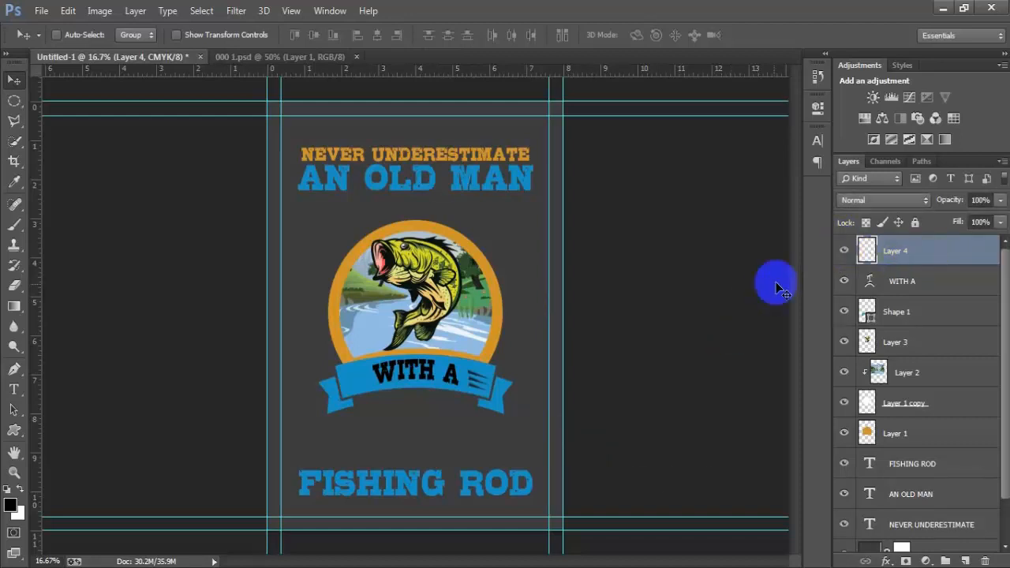
Step: Duplicate the stripes layer and move the copy to the ribbon's left end, beside WITH A
{"action": "key", "text": "ctrl+j"}
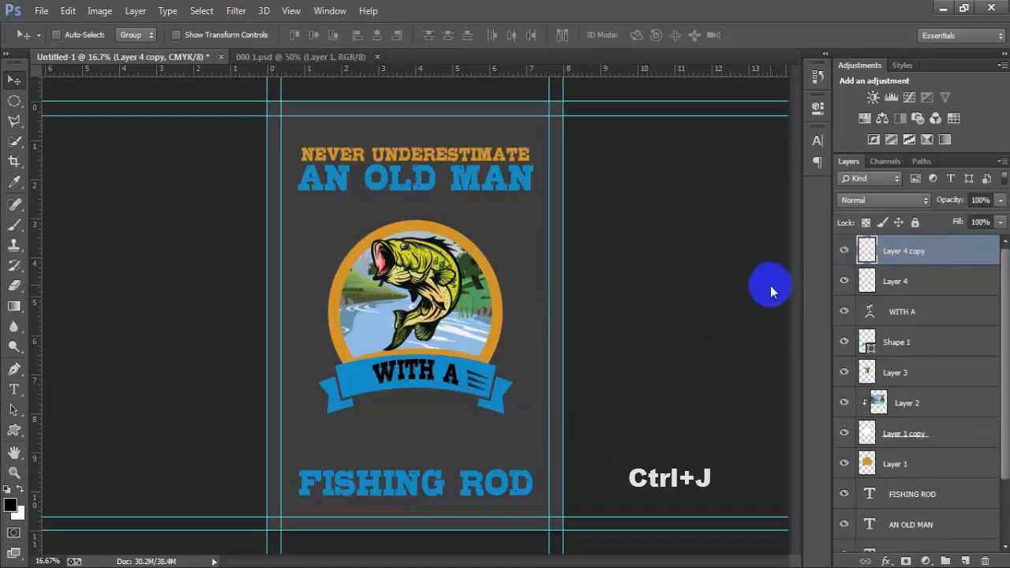
{"action": "key", "text": "shift+Left"}
{"action": "key", "text": "shift+Left"}
{"action": "key", "text": "shift+Left"}
{"action": "key", "text": "shift+Left"}
{"action": "key", "text": "shift+Left"}
{"action": "key", "text": "shift+Left"}
{"action": "key", "text": "shift+Left"}
{"action": "key", "text": "shift+Left"}
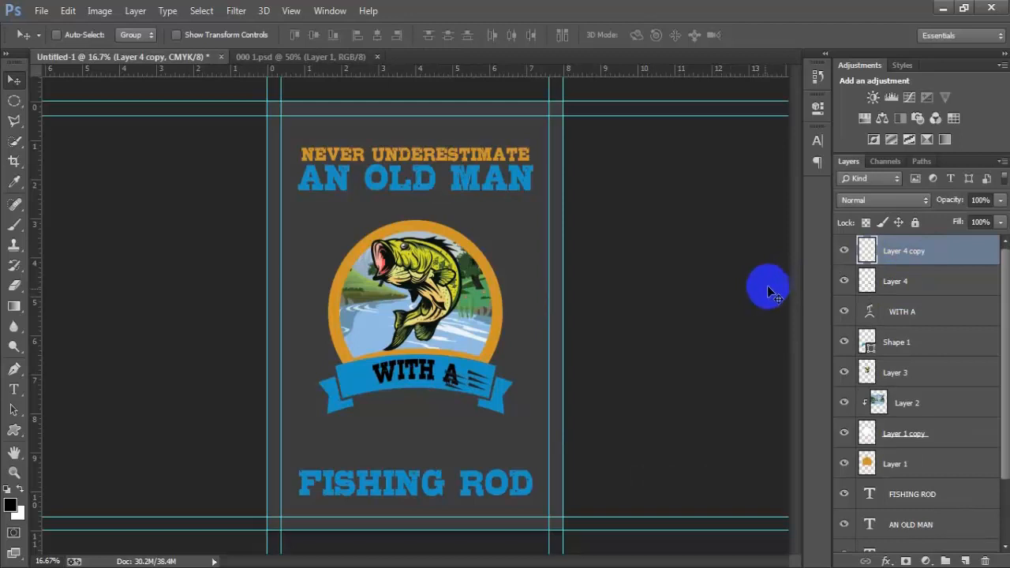
{"action": "left_click_drag", "start_coordinate": [469, 383], "coordinate": [355, 386]}
Step: Flip the copied stripes horizontally and fit them on the left of the ribbon as a mirror of the right ones
{"action": "key", "text": "ctrl+t"}
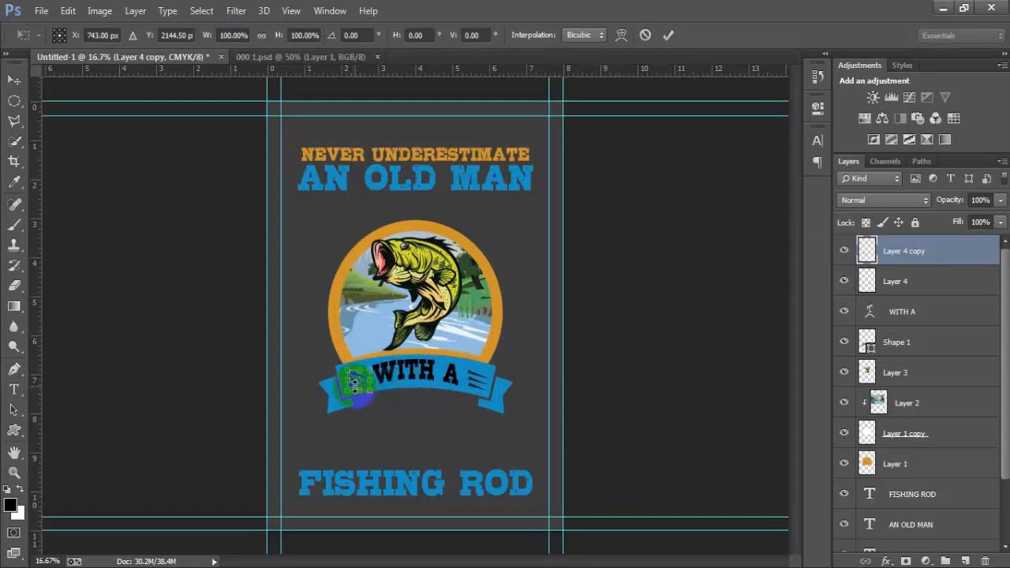
{"action": "right_click", "coordinate": [354, 385]}
{"action": "left_click", "coordinate": [361, 352]}
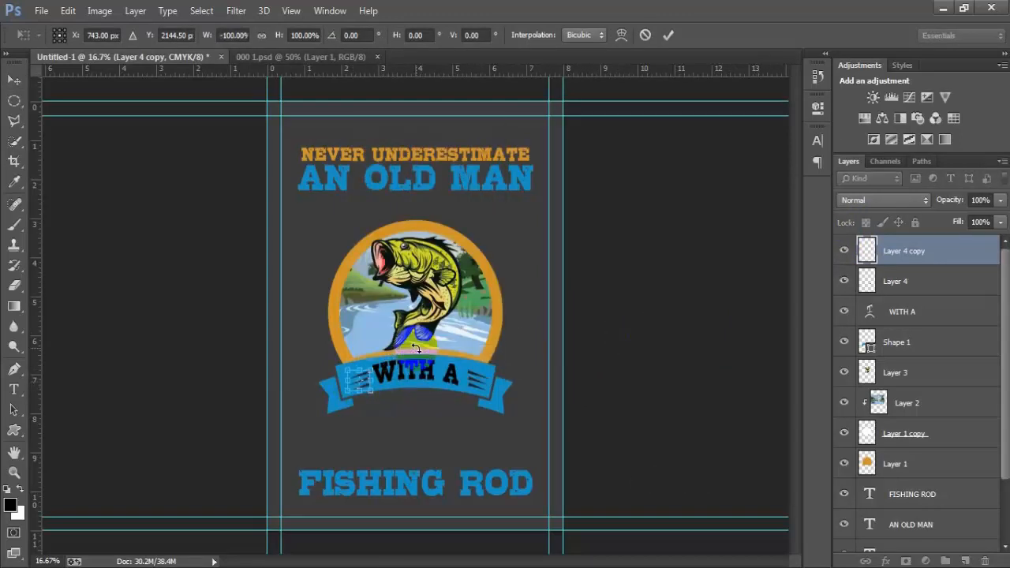
{"action": "left_click", "coordinate": [668, 34]}
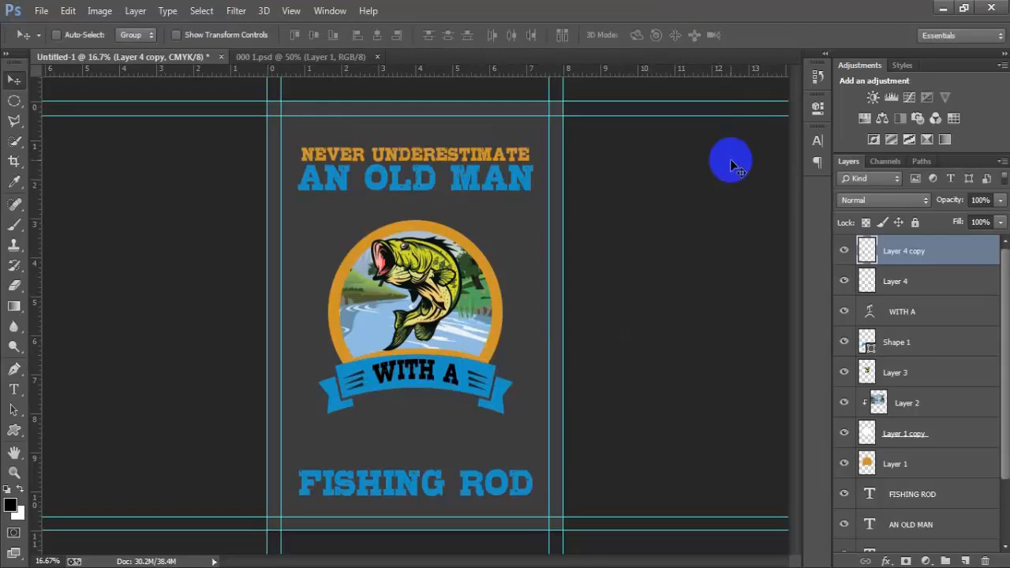
Step: Merge the left and right stripes, Layer 4 and Layer 4 copy, into one layer
{"action": "left_click", "coordinate": [929, 312], "text": "shift"}
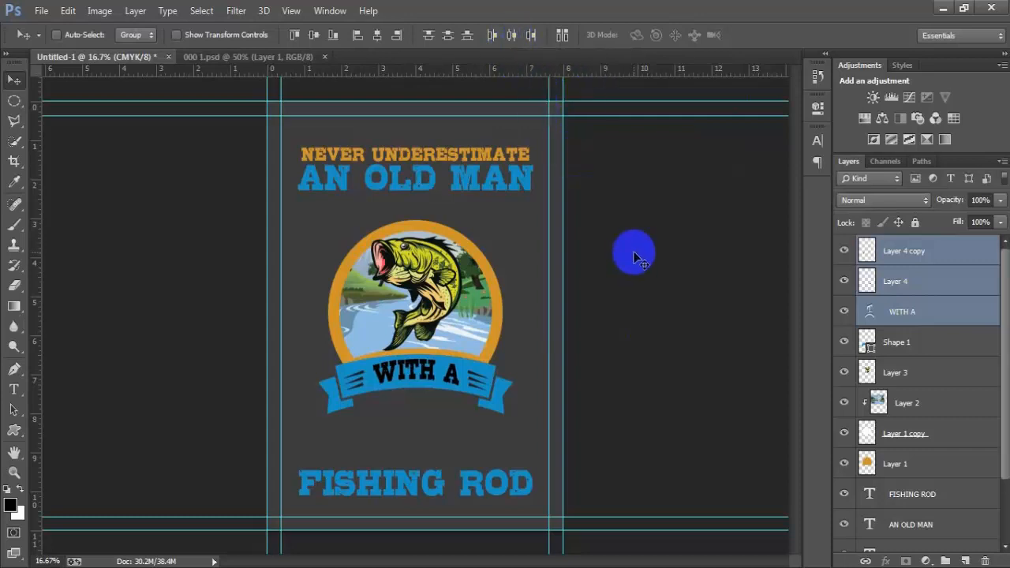
{"action": "left_click", "coordinate": [918, 252]}
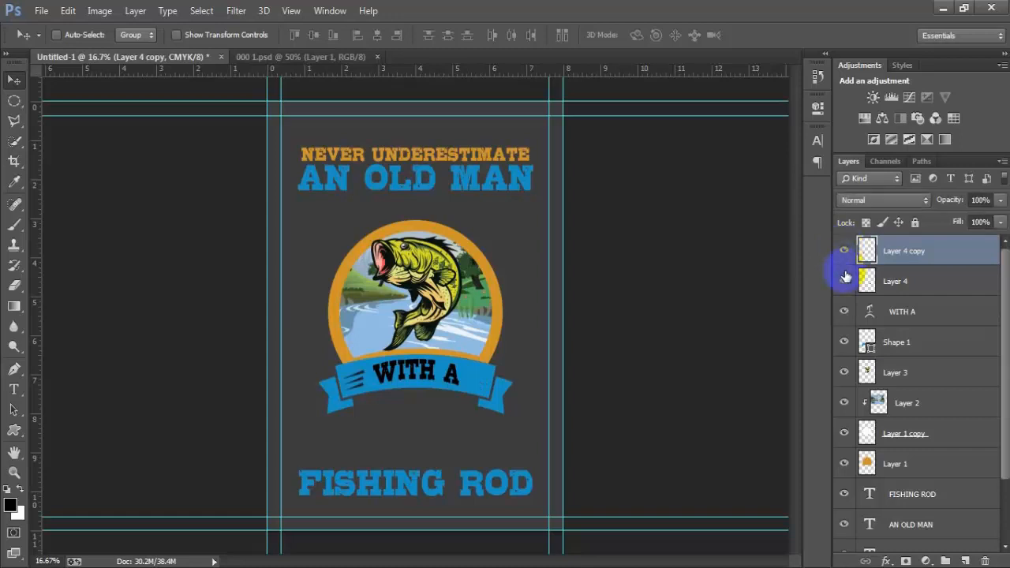
{"action": "left_click", "coordinate": [907, 281], "text": "shift"}
{"action": "left_click", "coordinate": [847, 250]}
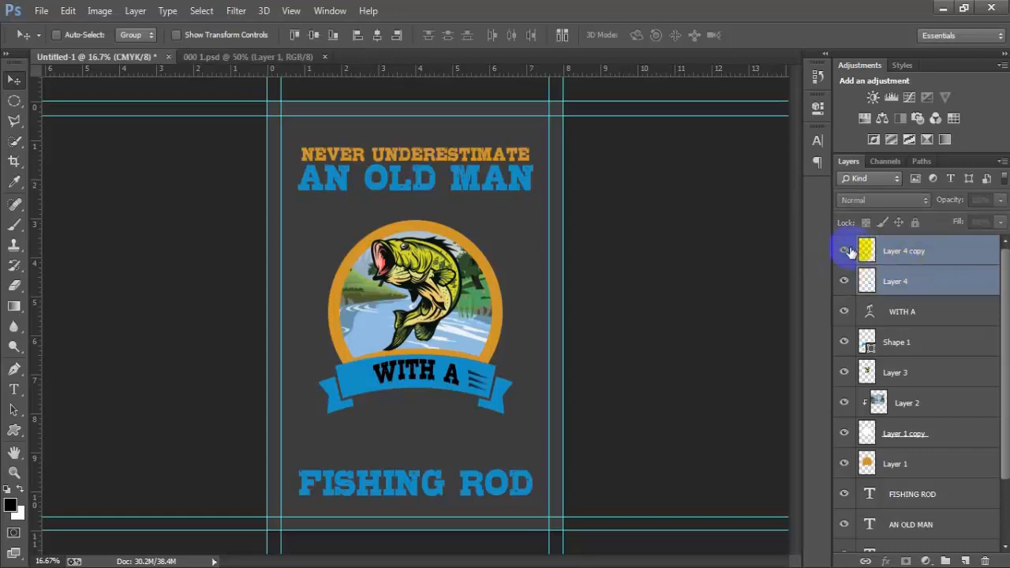
{"action": "left_click", "coordinate": [846, 250]}
{"action": "key", "text": "ctrl+e"}
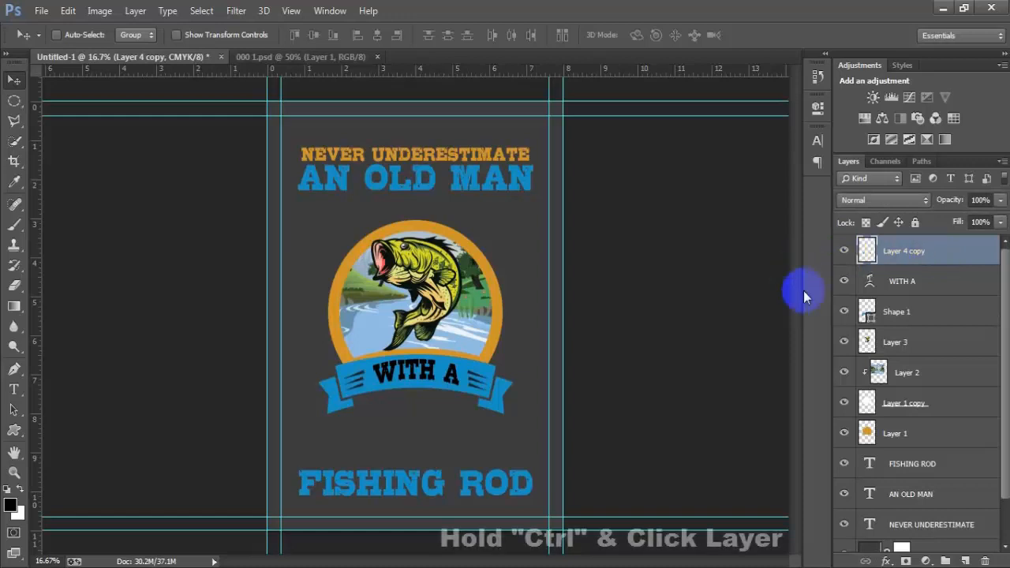
Step: Load the stripes of Layer 4 copy as a selection, rasterize the Shape 1 ribbon layer and delete the selected areas from it
{"action": "left_click", "coordinate": [867, 251], "text": "ctrl"}
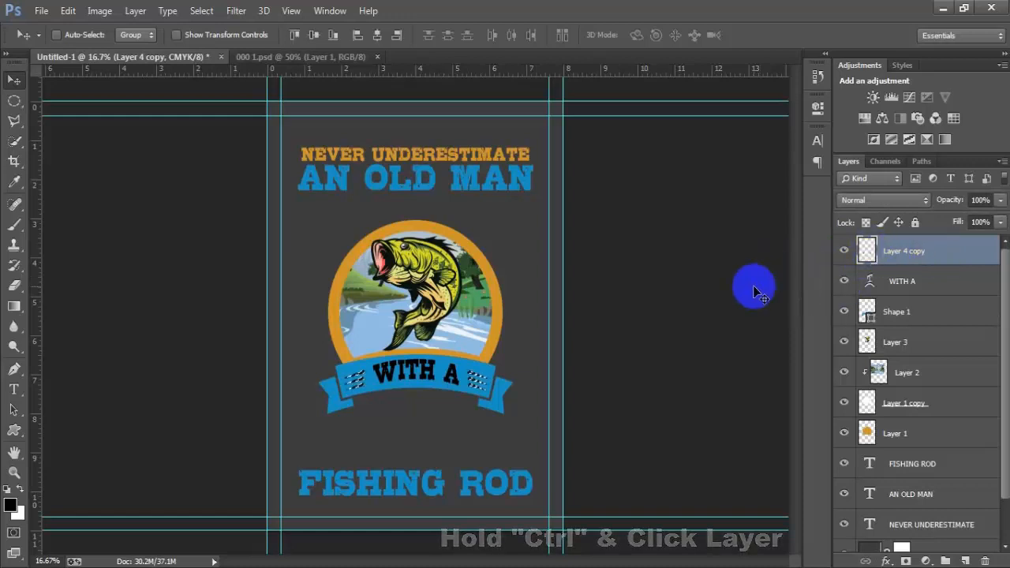
{"action": "left_click", "coordinate": [978, 315]}
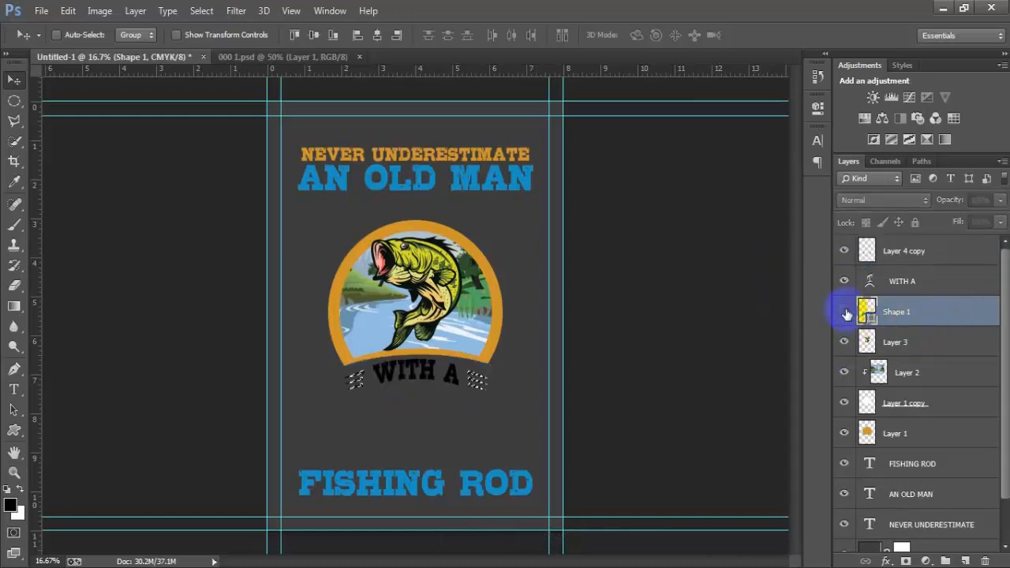
{"action": "left_click", "coordinate": [755, 321]}
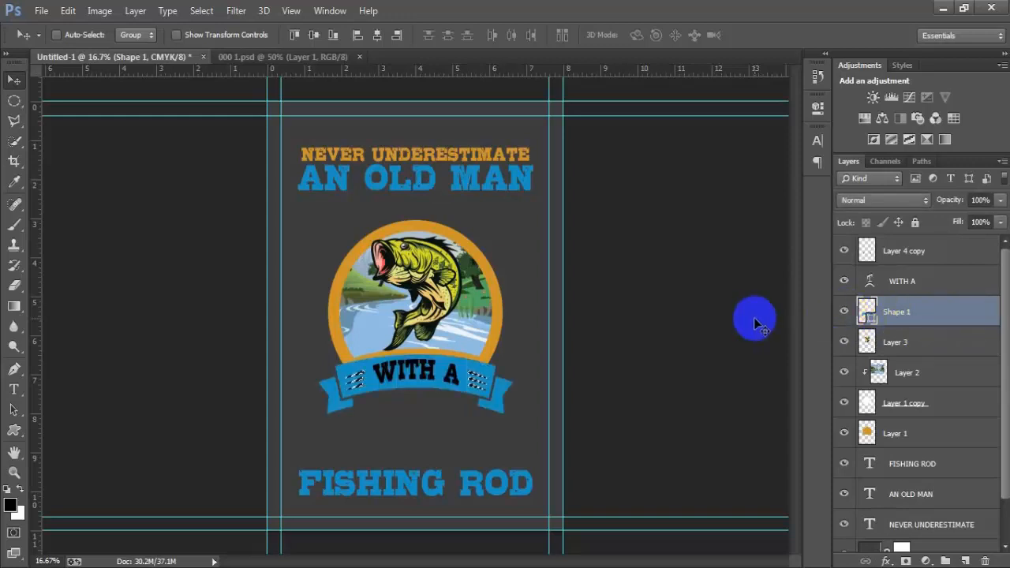
{"action": "left_click_drag", "start_coordinate": [755, 321], "coordinate": [755, 324]}
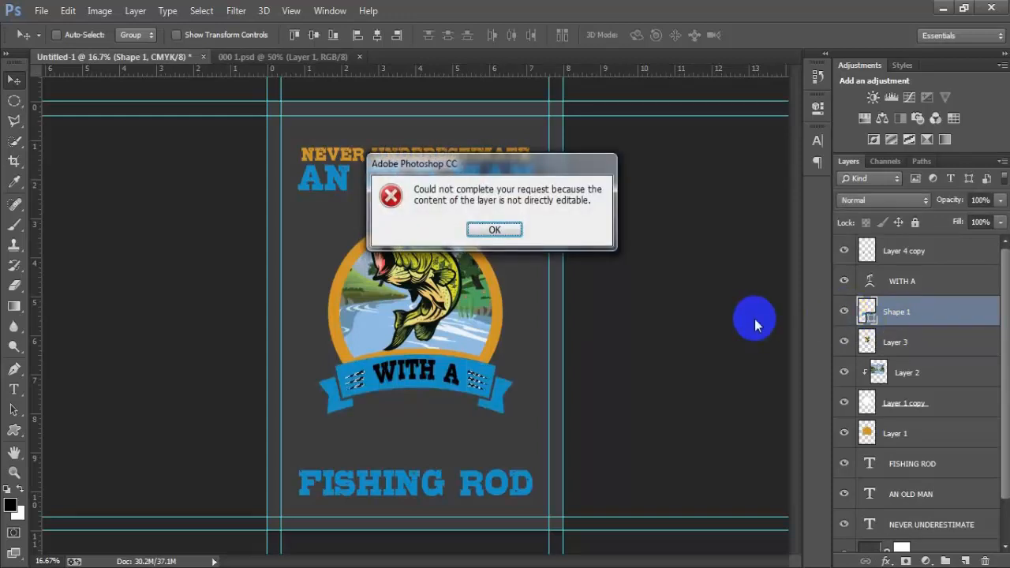
{"action": "left_click", "coordinate": [493, 229]}
{"action": "right_click", "coordinate": [940, 319]}
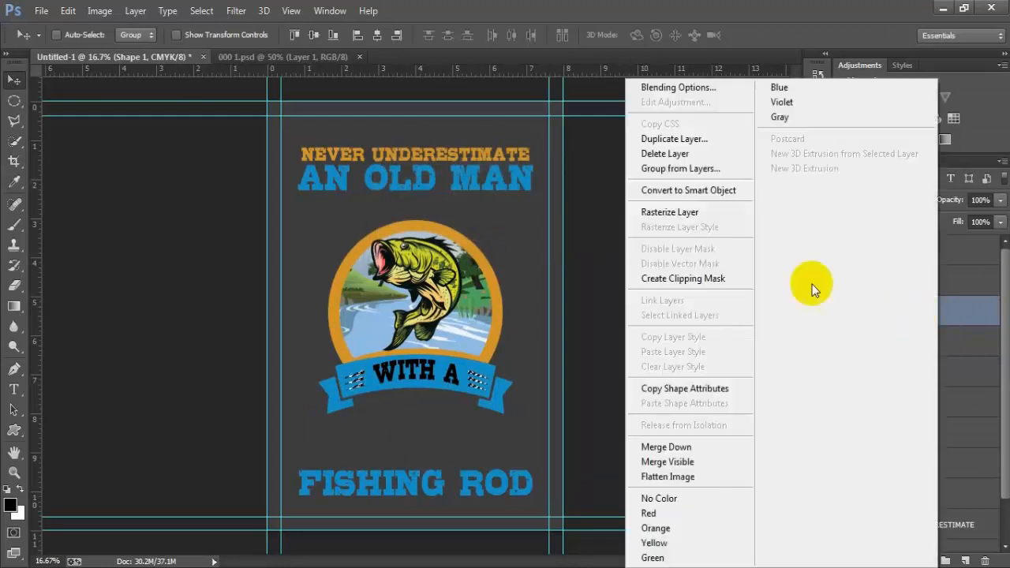
{"action": "left_click", "coordinate": [667, 211]}
{"action": "key", "text": "Delete"}
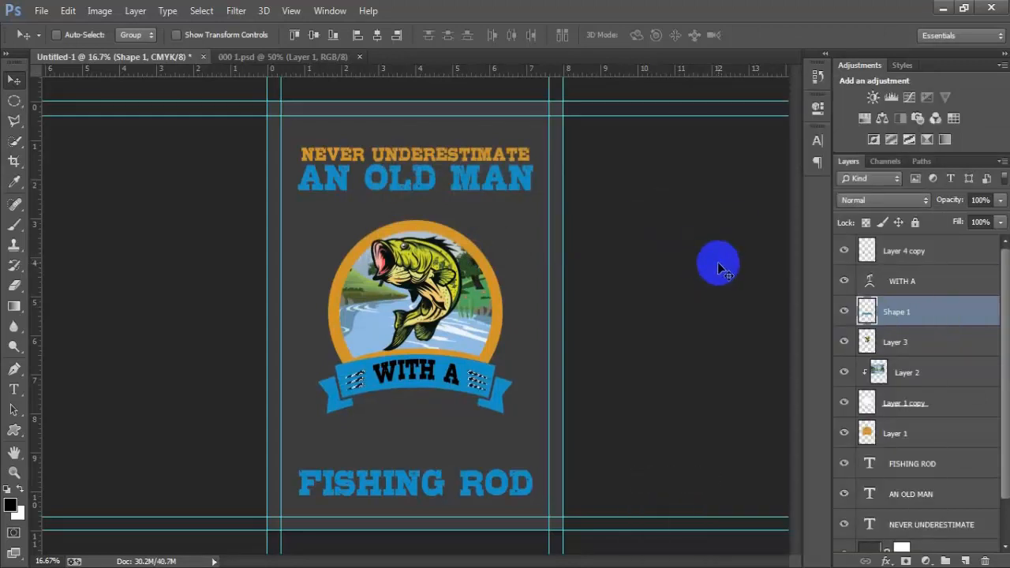
Step: Deselect the stripe outlines and delete the black stripes layer, Layer 4 copy
{"action": "left_click", "coordinate": [945, 251]}
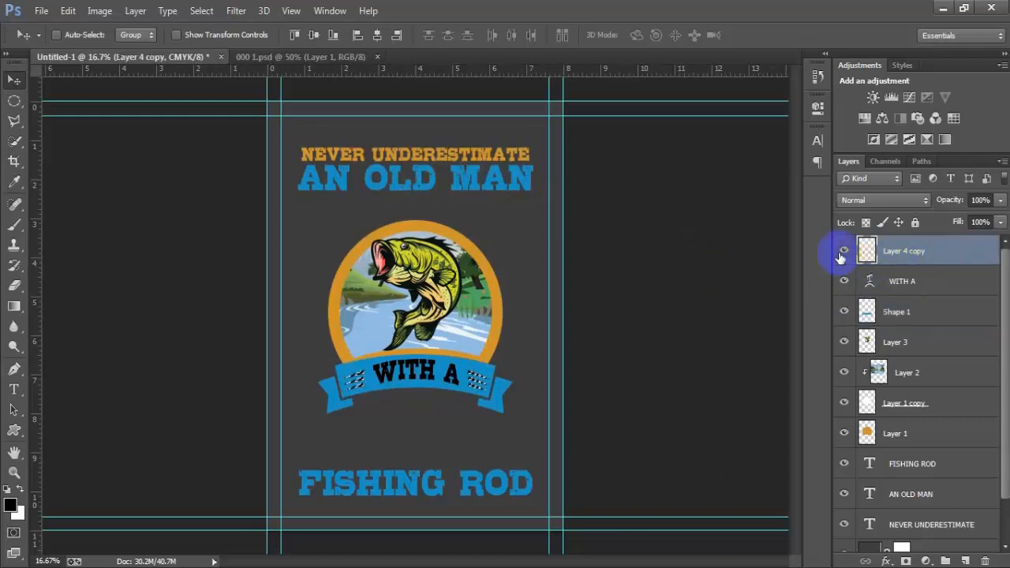
{"action": "key", "text": "ctrl+d"}
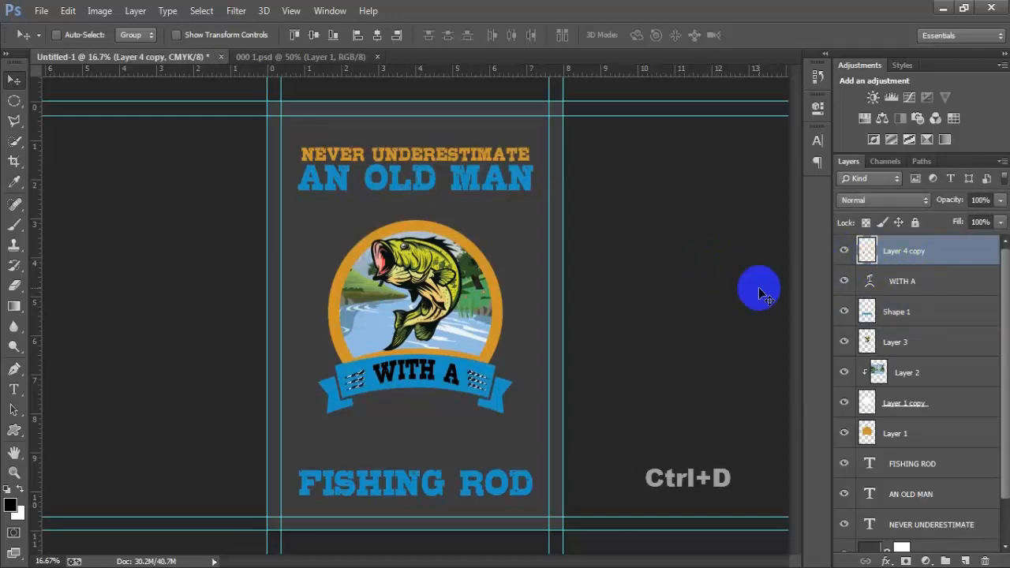
{"action": "left_click", "coordinate": [843, 251]}
{"action": "left_click", "coordinate": [844, 251]}
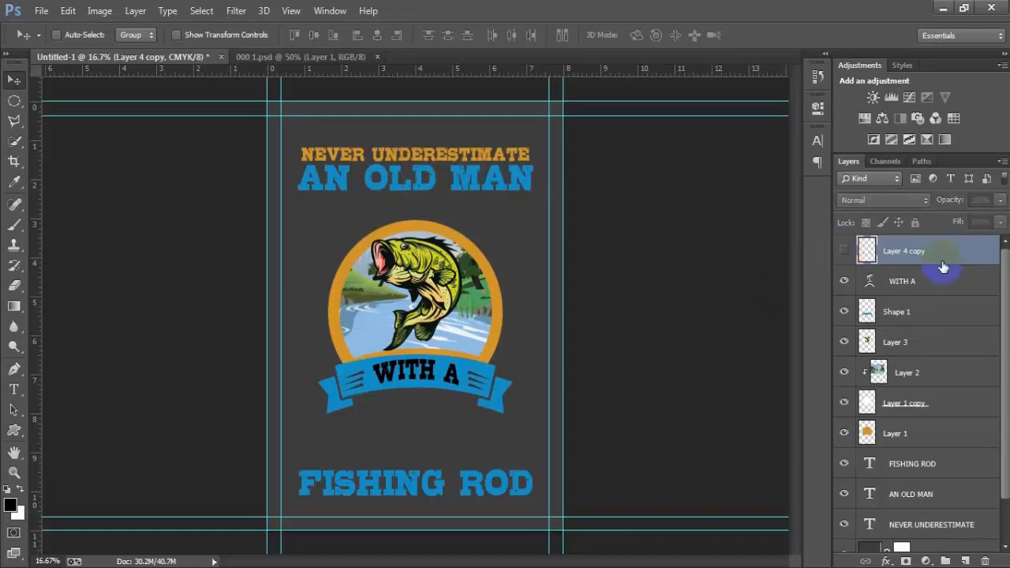
{"action": "key", "text": "Delete"}
{"action": "key", "text": "Delete"}
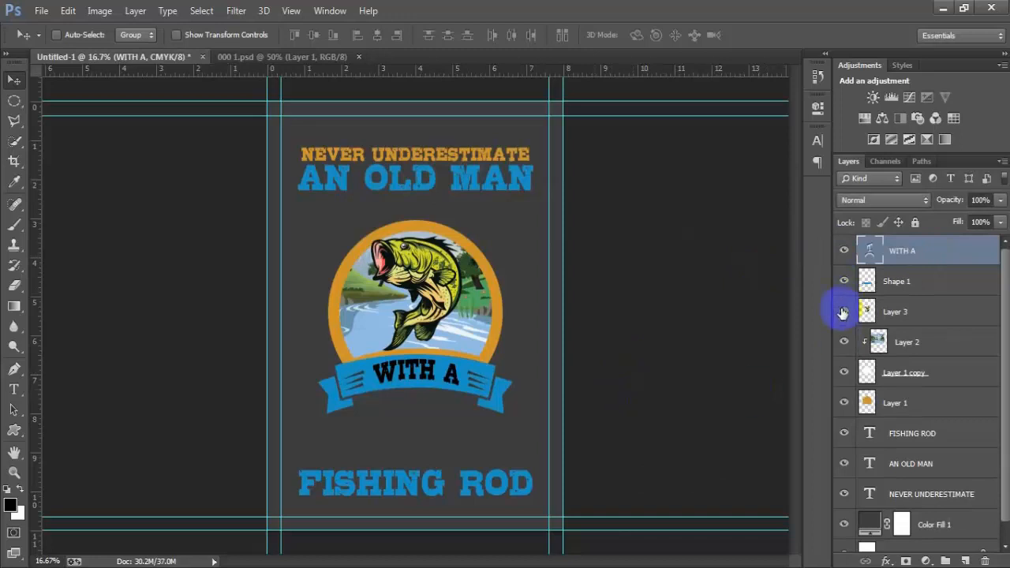
{"action": "left_click", "coordinate": [965, 561]}
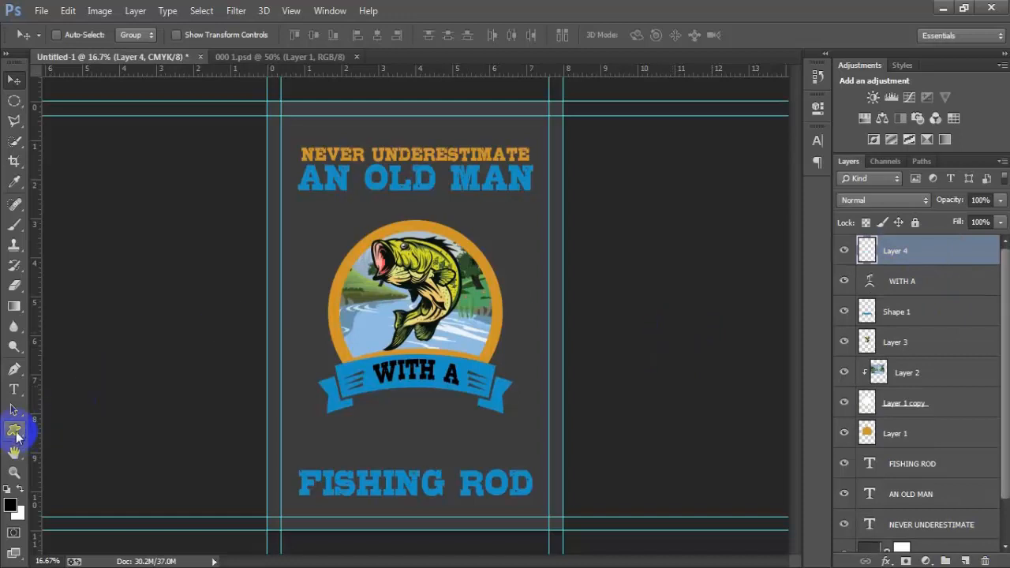
{"action": "mouse_move", "coordinate": [16, 433]}
{"action": "left_mouse_down"}
{"action": "mouse_move", "coordinate": [135, 478]}
{"action": "mouse_move", "coordinate": [125, 506]}
{"action": "left_mouse_up"}
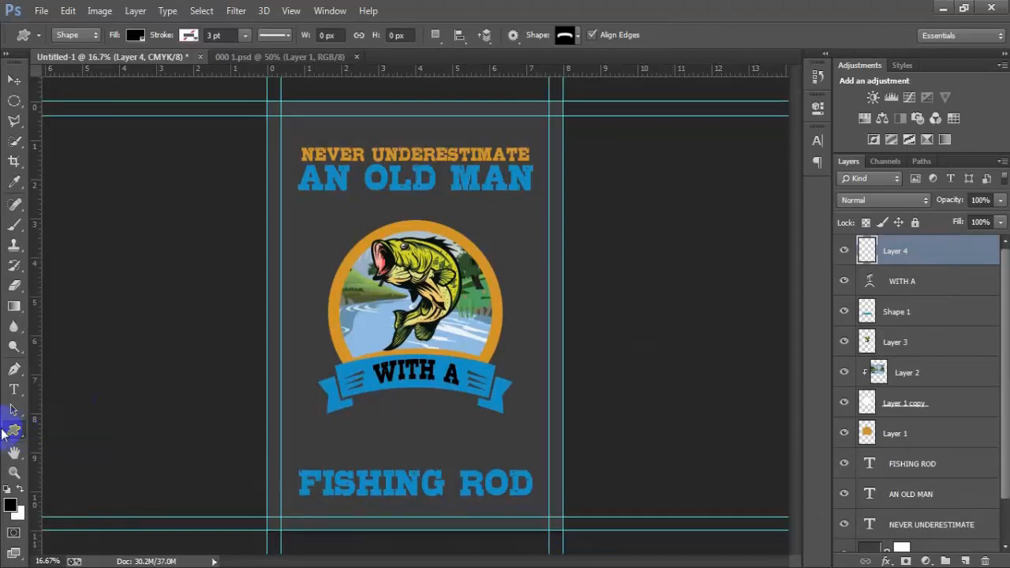
{"action": "left_click_drag", "start_coordinate": [13, 432], "coordinate": [80, 462]}
{"action": "left_click", "coordinate": [774, 98]}
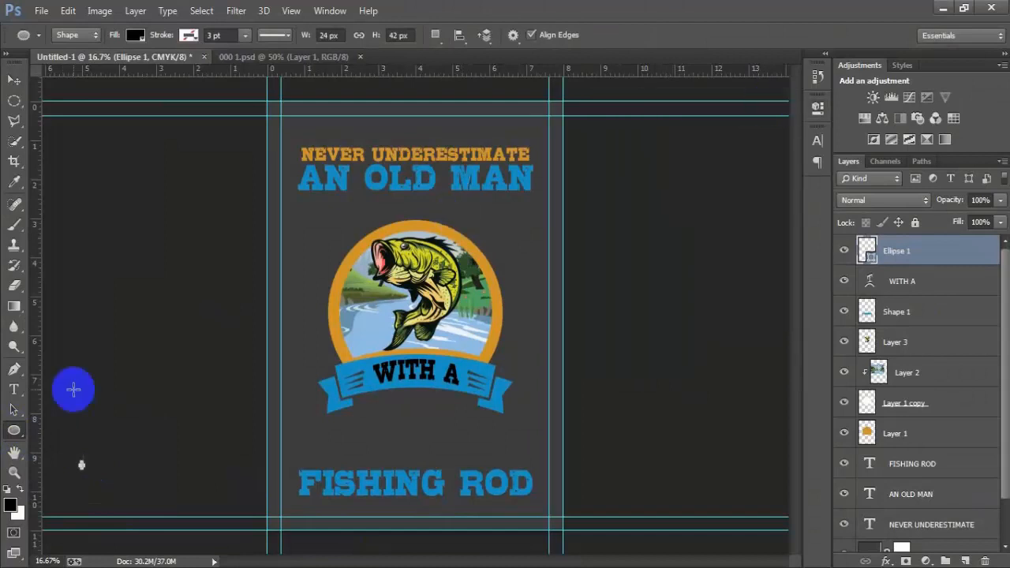
Step: Switch to the Custom Shape tool and replace its current shape library with the All set
{"action": "right_click", "coordinate": [14, 432]}
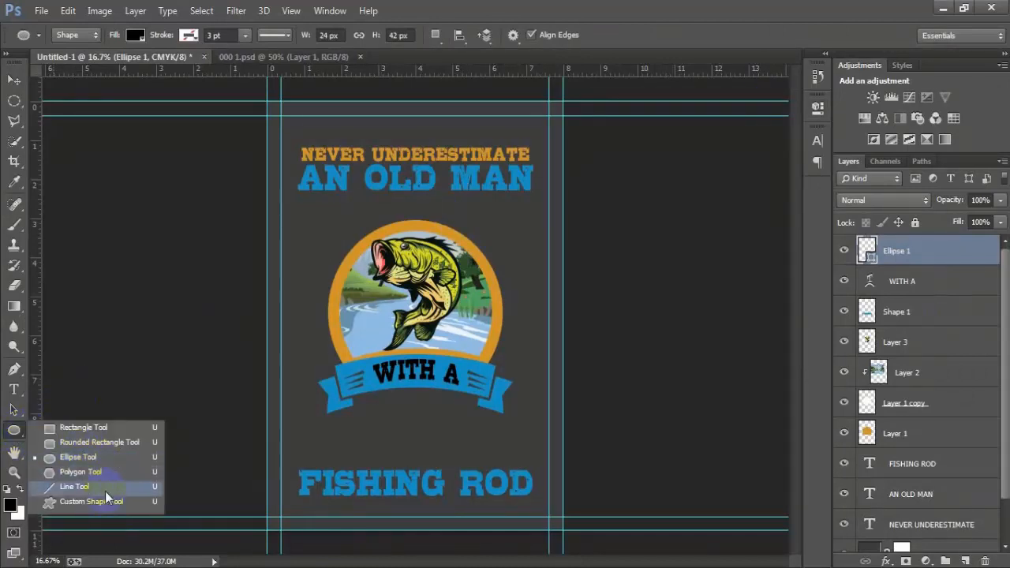
{"action": "left_click", "coordinate": [113, 508]}
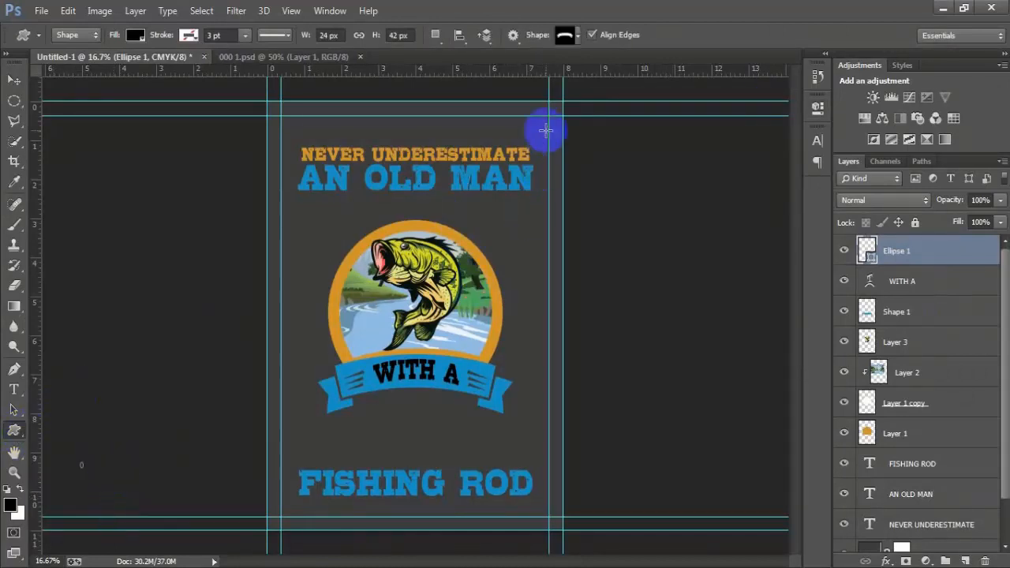
{"action": "left_click", "coordinate": [578, 37]}
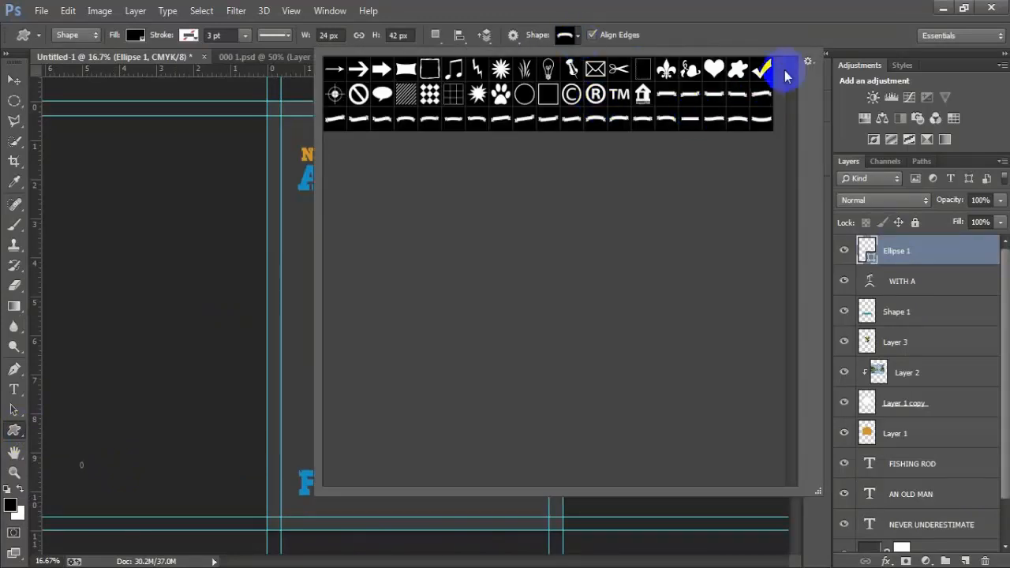
{"action": "left_click", "coordinate": [808, 62]}
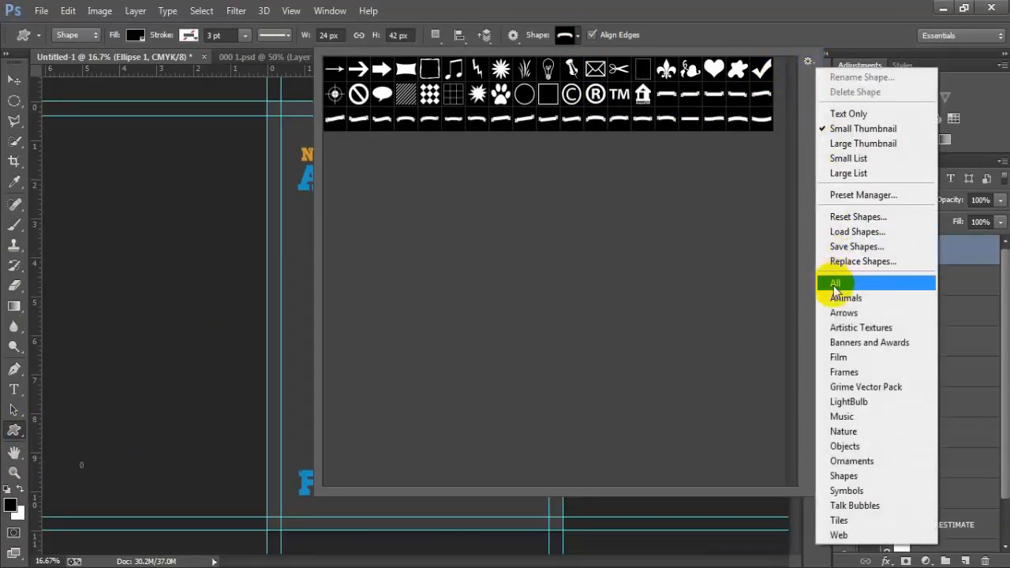
{"action": "left_click", "coordinate": [871, 283]}
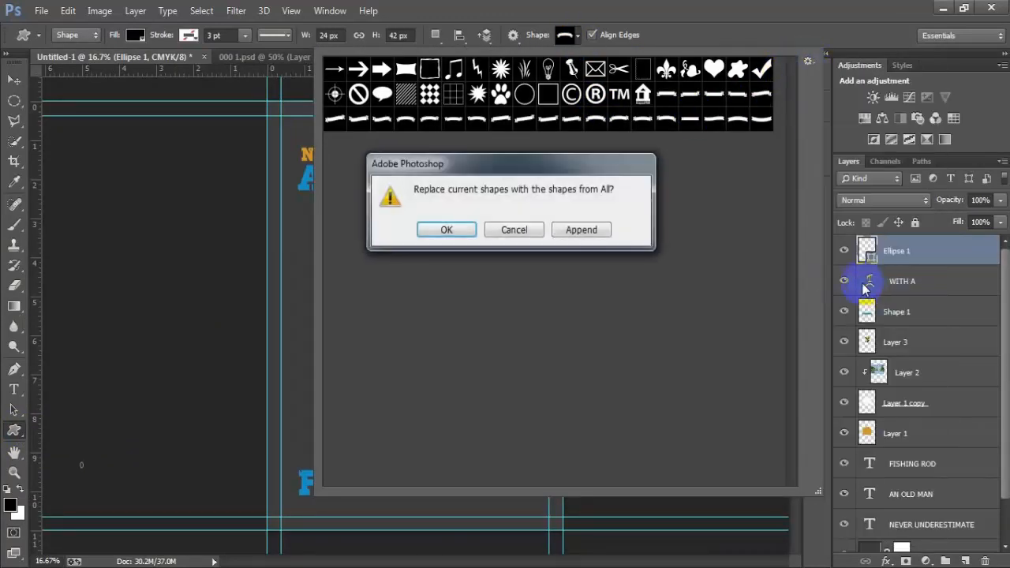
{"action": "left_click", "coordinate": [446, 228]}
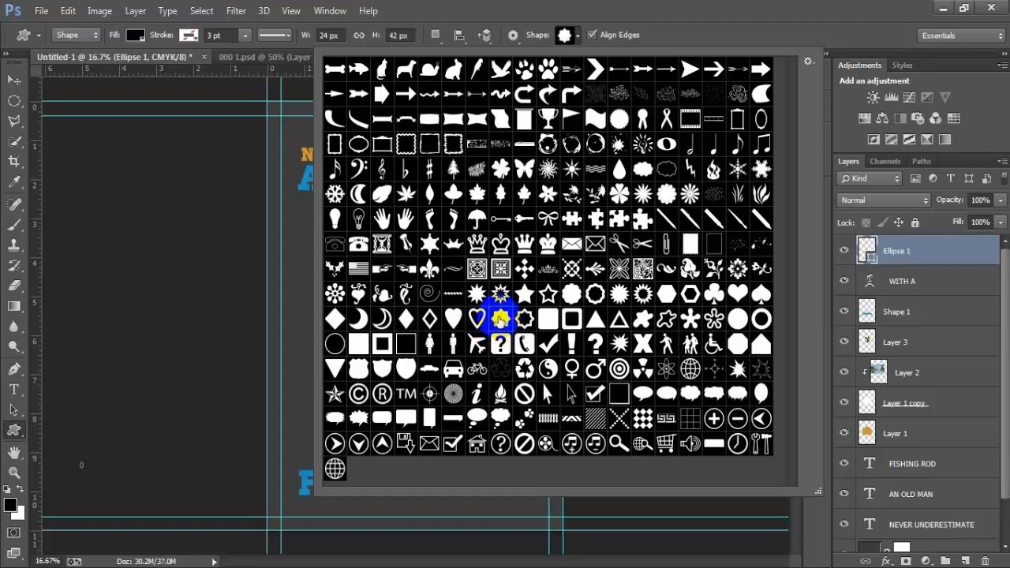
Step: Draw a black five-pointed star about 132 x 126 px centrally beneath the WITH A ribbon
{"action": "left_click", "coordinate": [708, 17]}
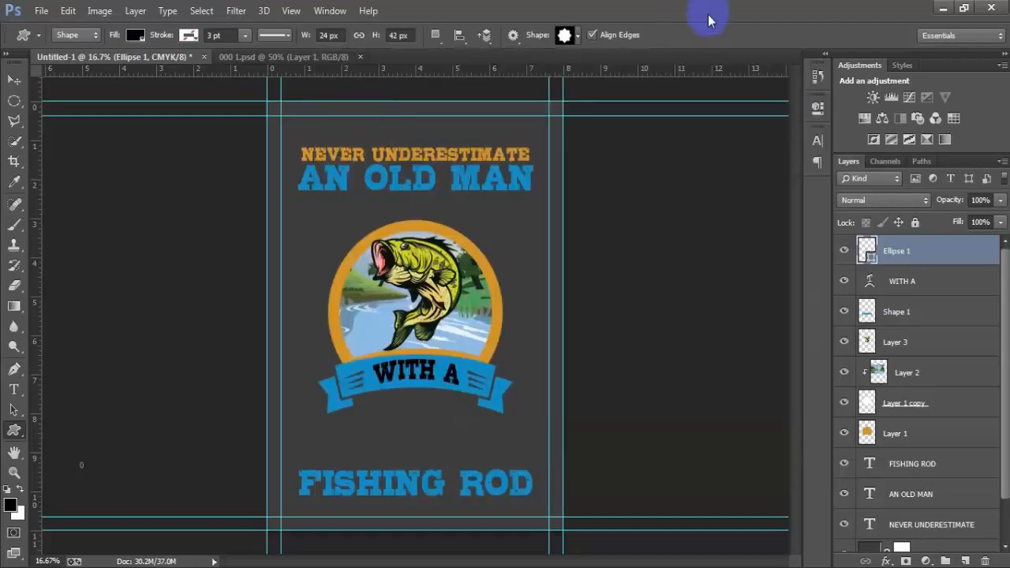
{"action": "mouse_move", "coordinate": [409, 404]}
{"action": "left_mouse_down"}
{"action": "mouse_move", "coordinate": [426, 426]}
{"action": "mouse_move", "coordinate": [419, 403]}
{"action": "left_mouse_up"}
{"action": "left_click", "coordinate": [13, 80]}
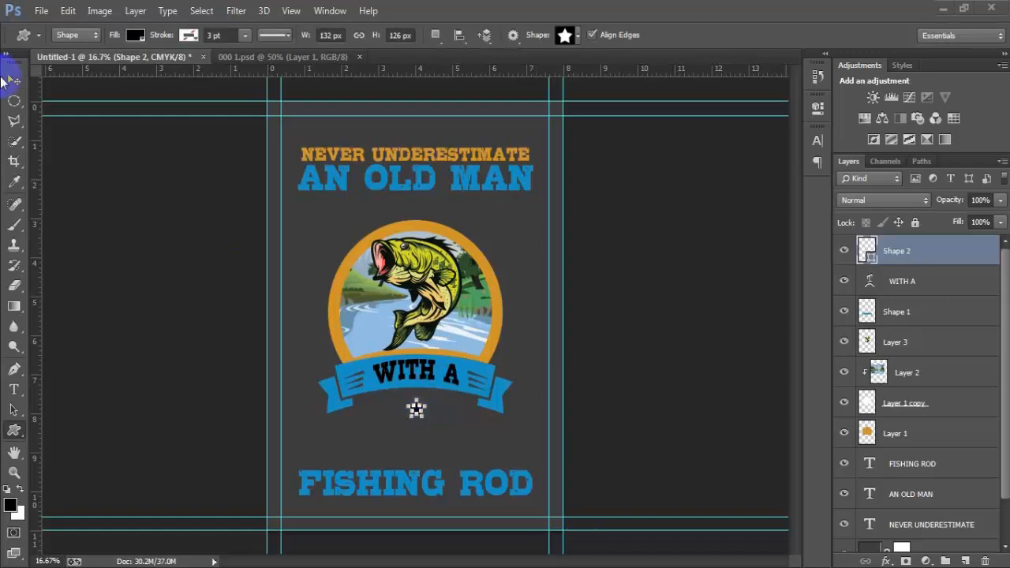
{"action": "left_click", "coordinate": [12, 81]}
{"action": "left_click", "coordinate": [416, 412]}
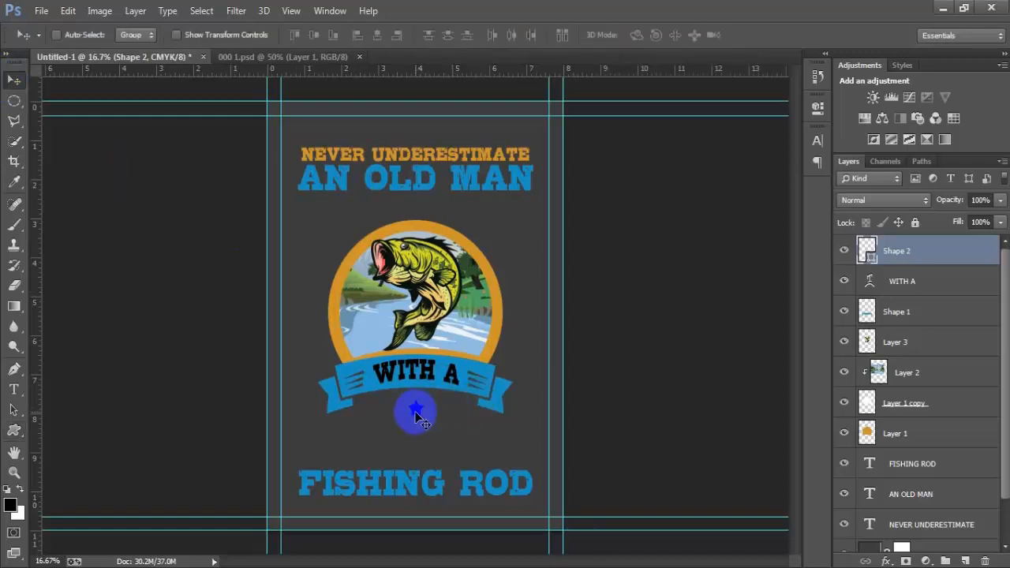
Step: Adjust the star's size with Free Transform and move it slightly up toward the ribbon
{"action": "key", "text": "ctrl+t"}
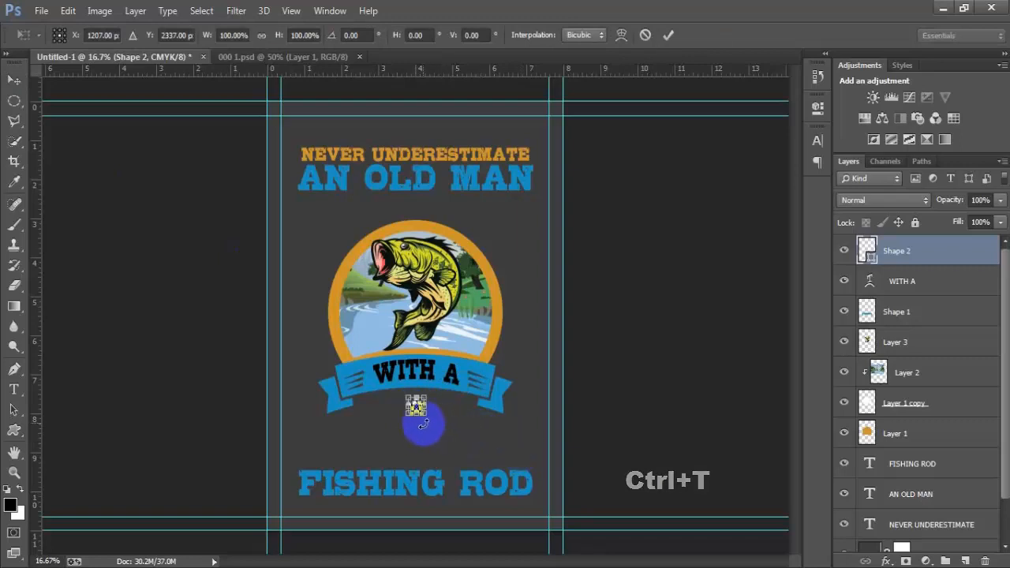
{"action": "left_click_drag", "start_coordinate": [429, 419], "coordinate": [430, 416]}
{"action": "left_click", "coordinate": [667, 35]}
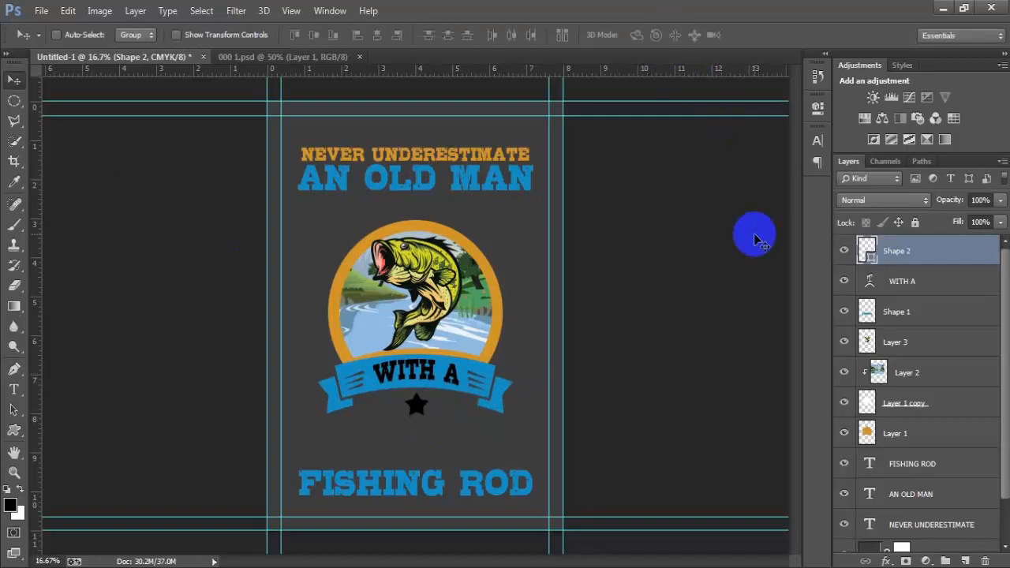
{"action": "key", "text": "ctrl+t"}
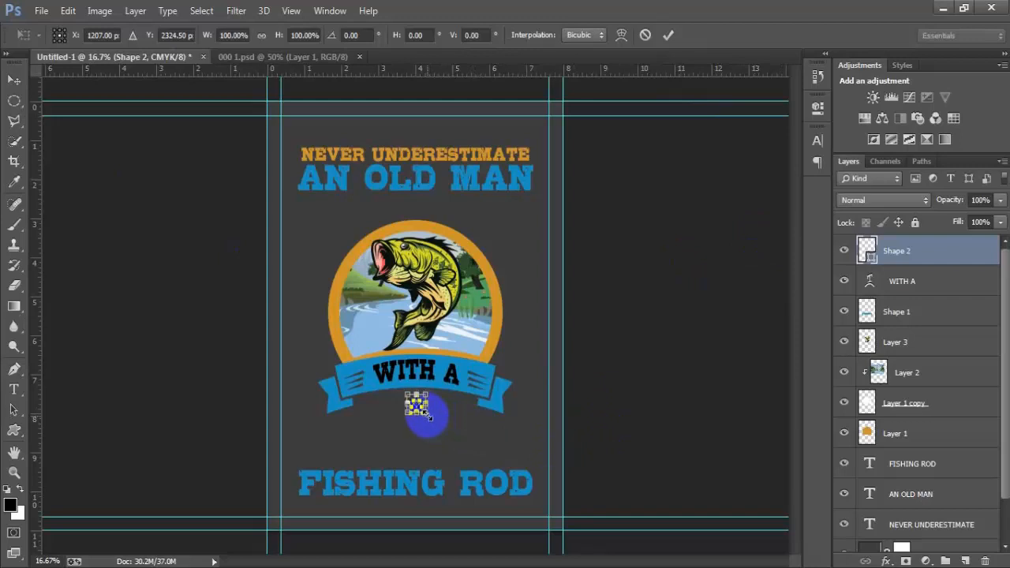
{"action": "left_click", "coordinate": [668, 35]}
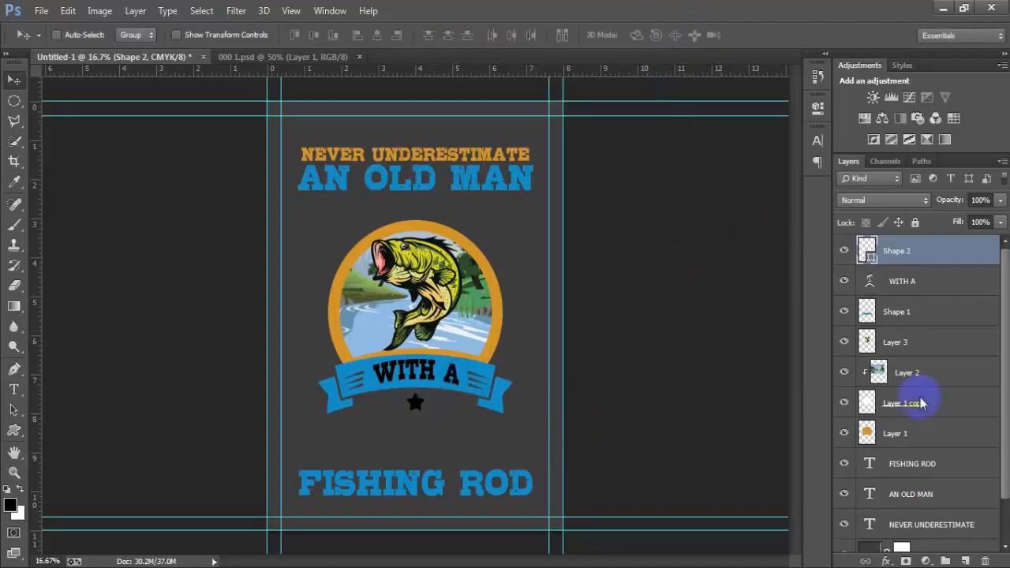
Step: Align the star's horizontal center with the Background layer
{"action": "scroll", "coordinate": [915, 411], "scroll_direction": "down", "scroll_amount": 2}
{"action": "left_click", "coordinate": [927, 541]}
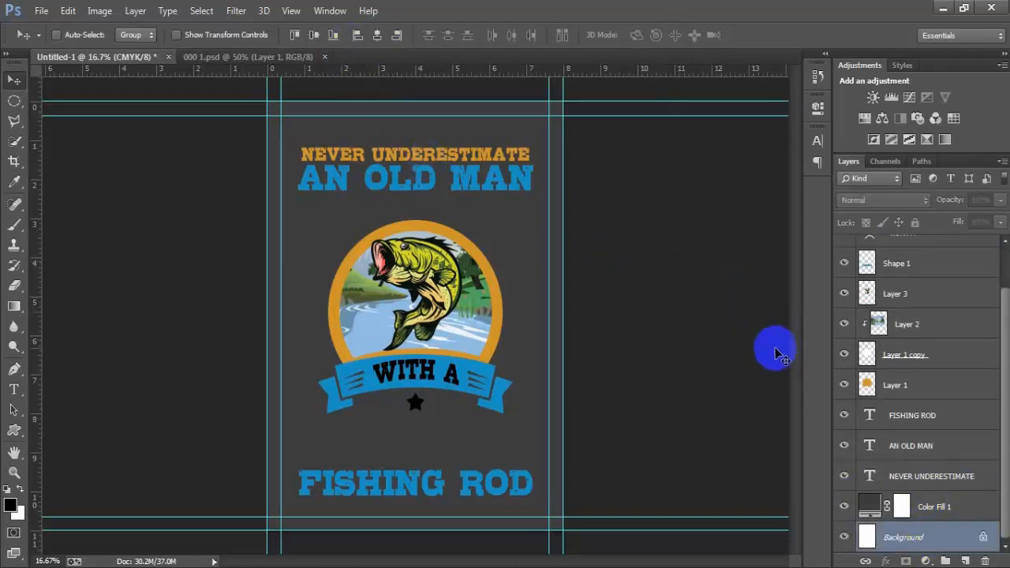
{"action": "scroll", "coordinate": [875, 404], "scroll_direction": "up", "scroll_amount": 2}
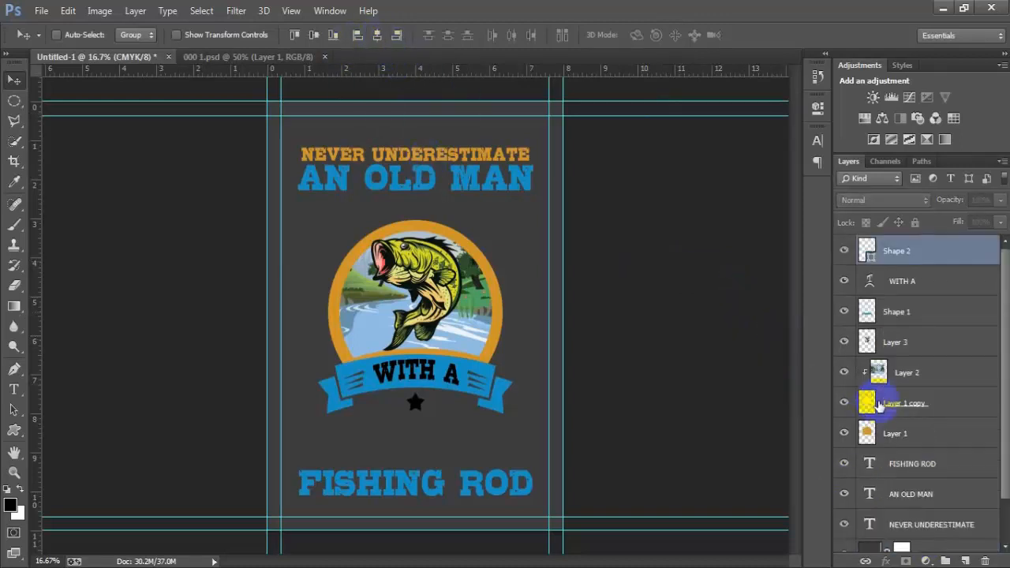
Step: Recolor the star orange, #d1952a, by sampling the circle's border
{"action": "left_click", "coordinate": [913, 250]}
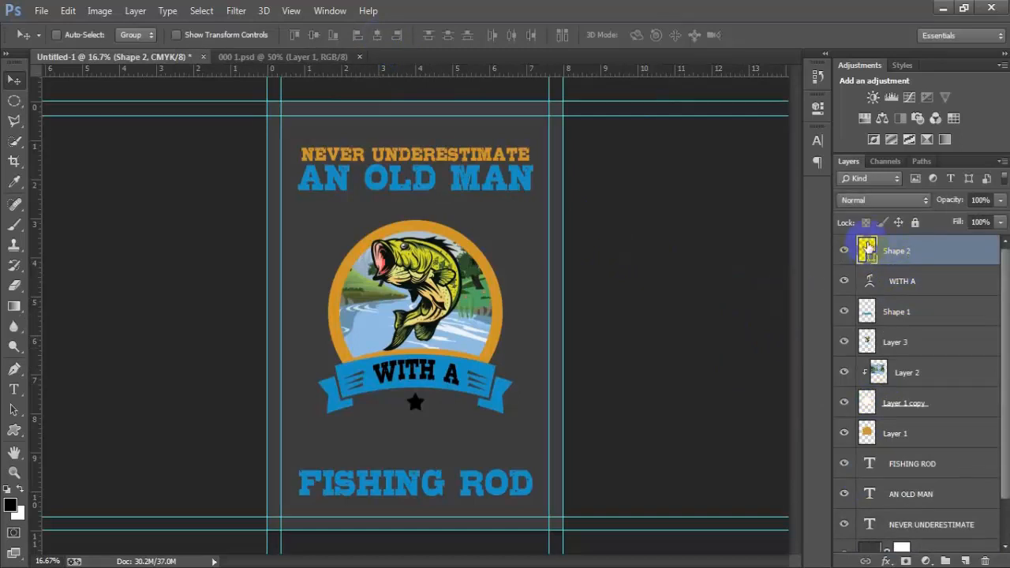
{"action": "double_click", "coordinate": [867, 249]}
{"action": "left_click", "coordinate": [345, 269]}
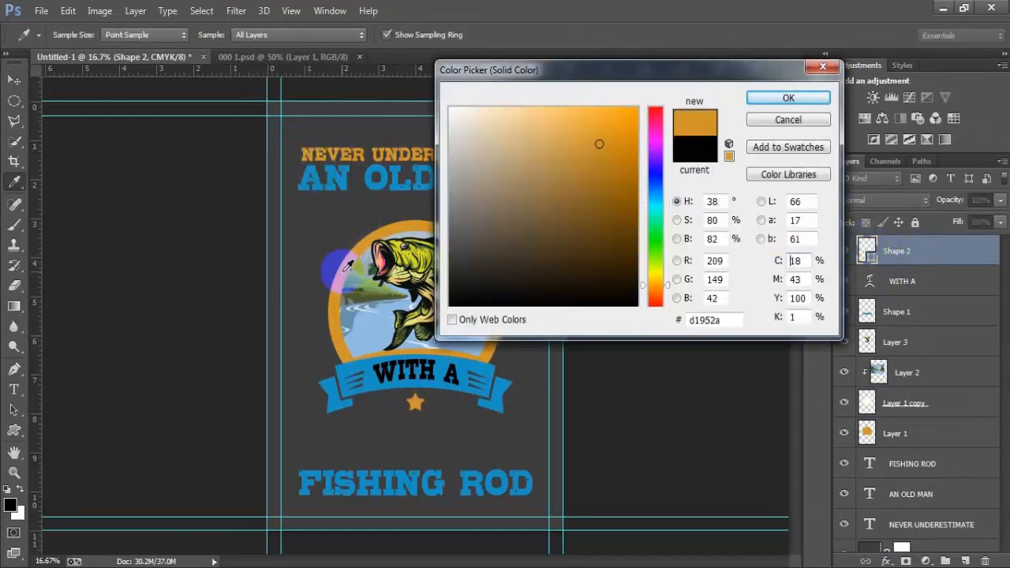
{"action": "left_click", "coordinate": [780, 97]}
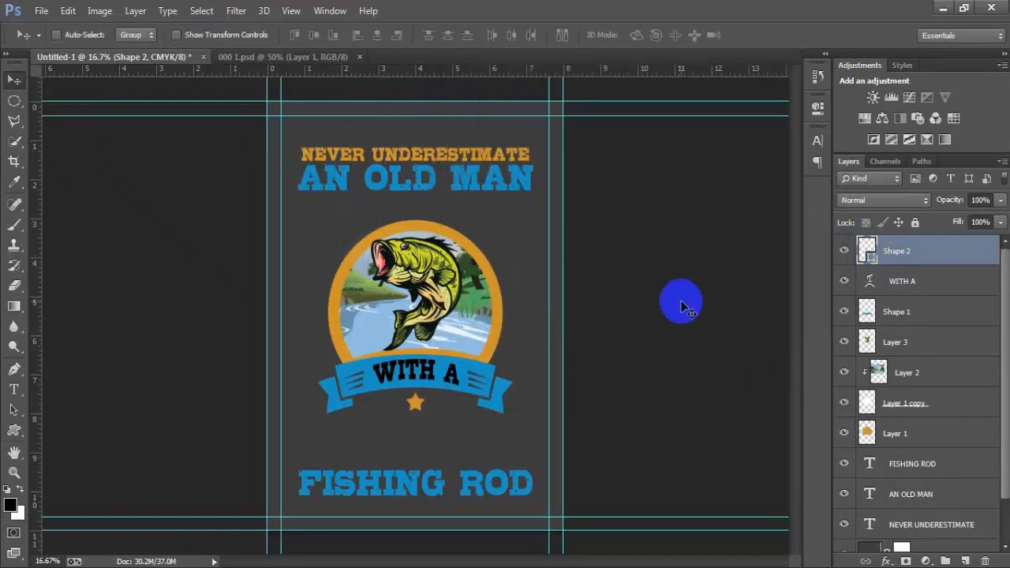
Step: Duplicate the orange star, place the copy to its right and scale it down to about 59%
{"action": "key", "text": "ctrl+j"}
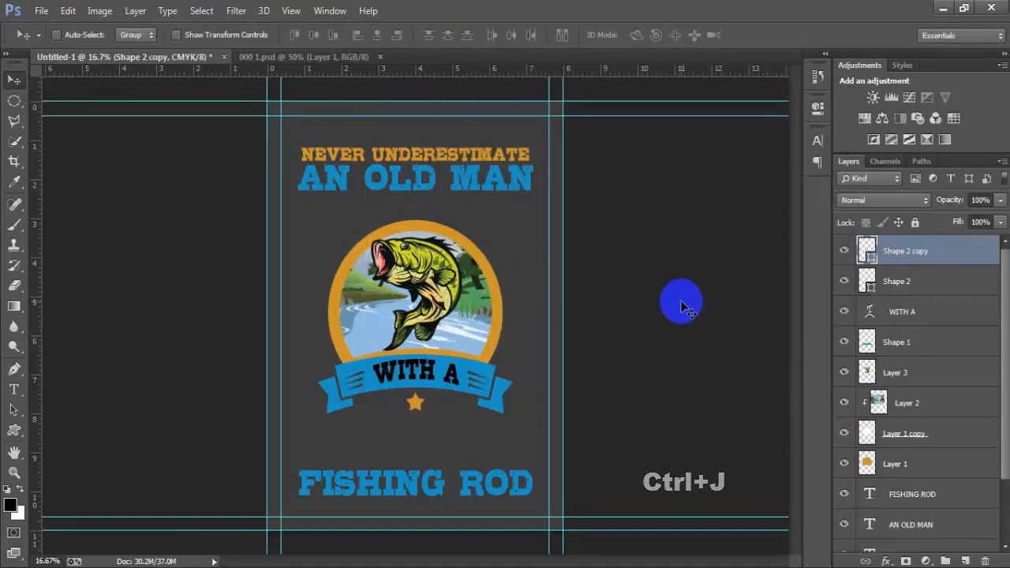
{"action": "left_click_drag", "start_coordinate": [417, 404], "coordinate": [450, 405]}
{"action": "key", "text": "ctrl+t"}
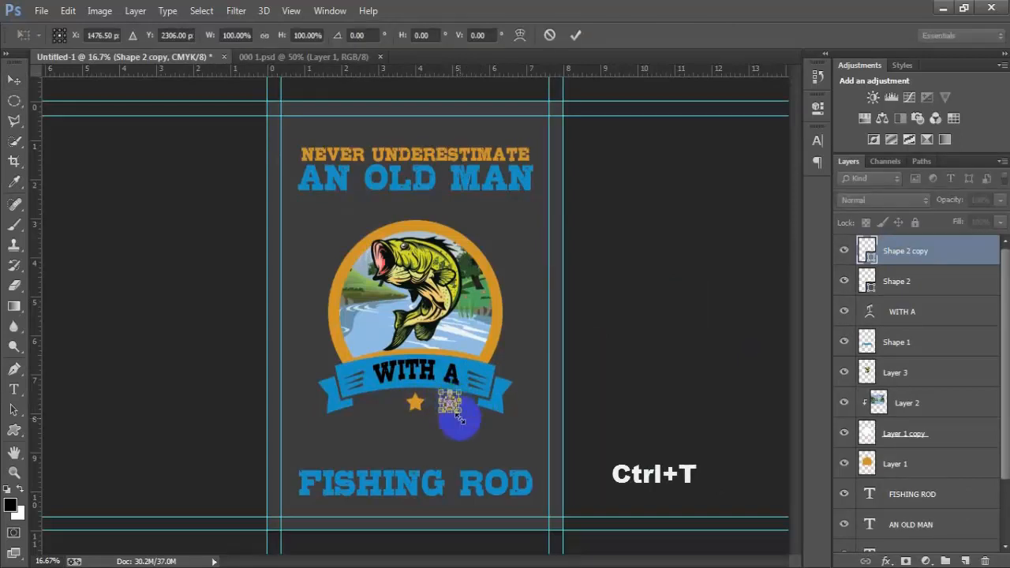
{"action": "left_click_drag", "start_coordinate": [464, 416], "coordinate": [460, 410]}
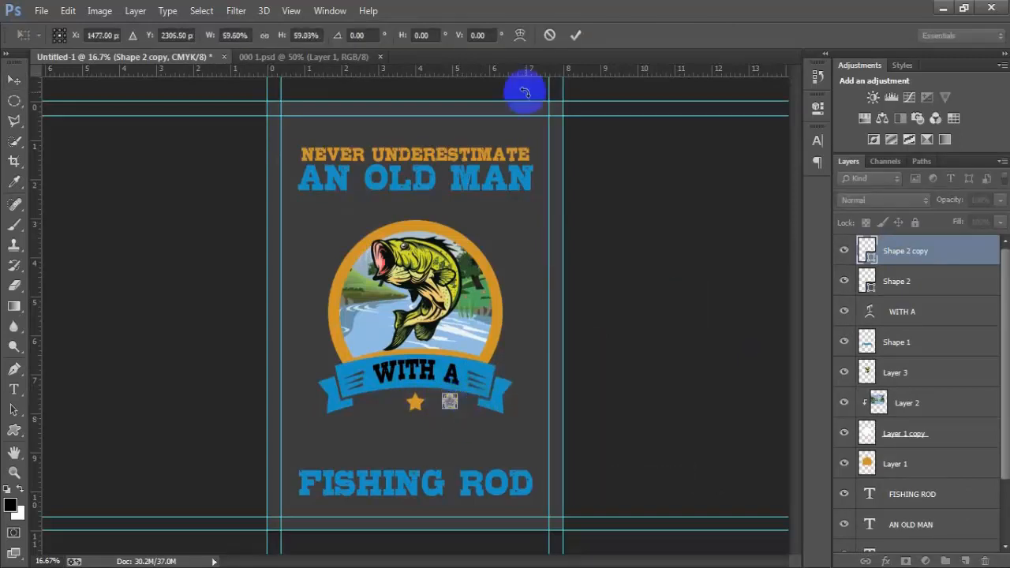
{"action": "left_click", "coordinate": [575, 34]}
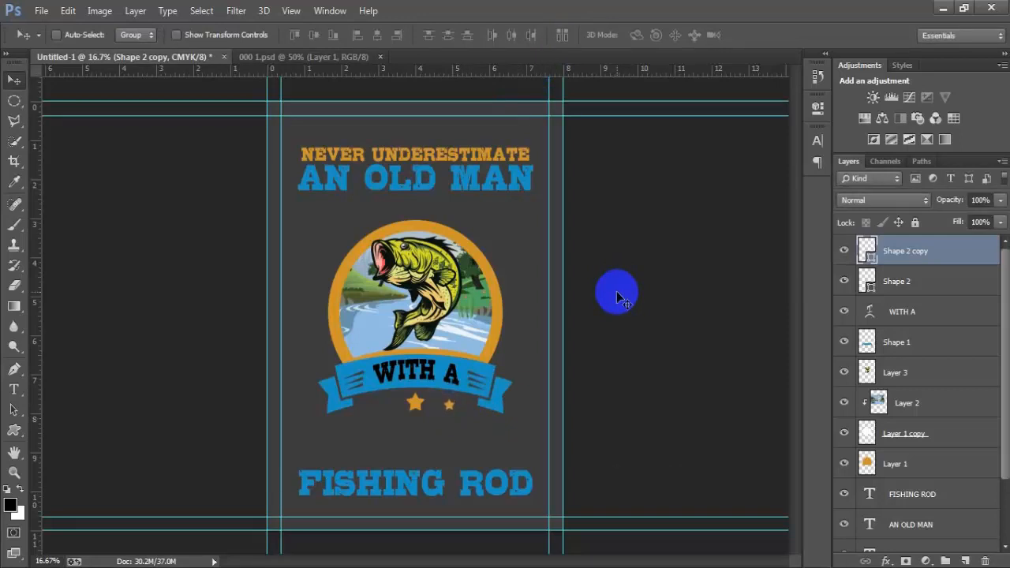
Step: Enlarge the small star to about 121% with Free Transform and place a duplicate of it on the other side of the middle star
{"action": "key", "text": "ctrl+t"}
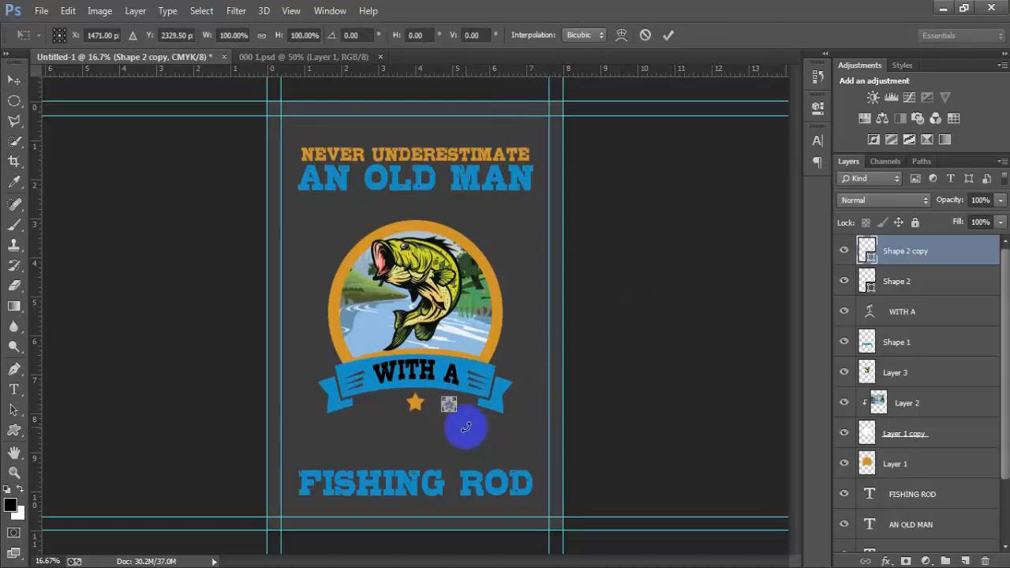
{"action": "left_click_drag", "start_coordinate": [458, 413], "coordinate": [451, 416]}
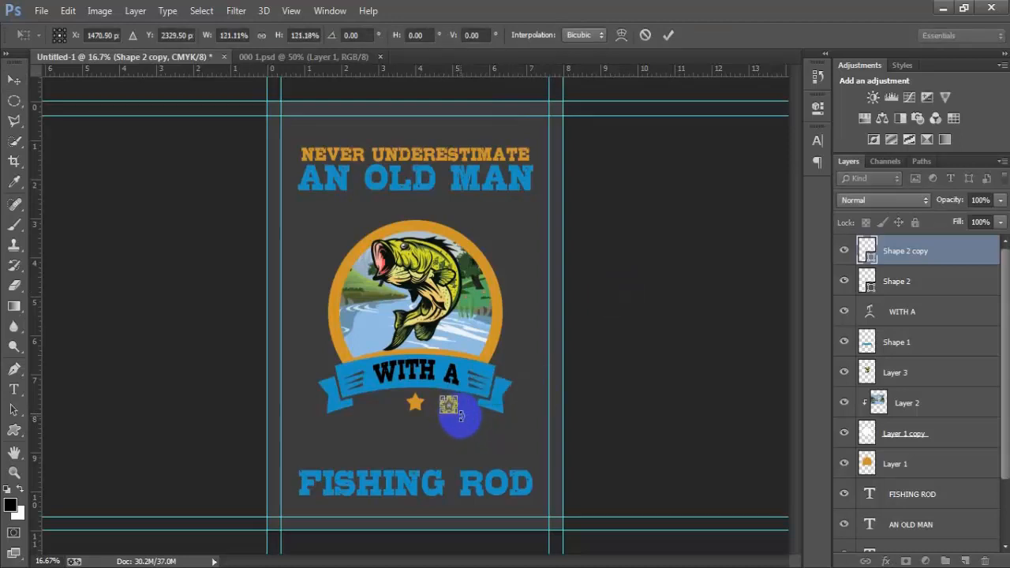
{"action": "left_click", "coordinate": [667, 34]}
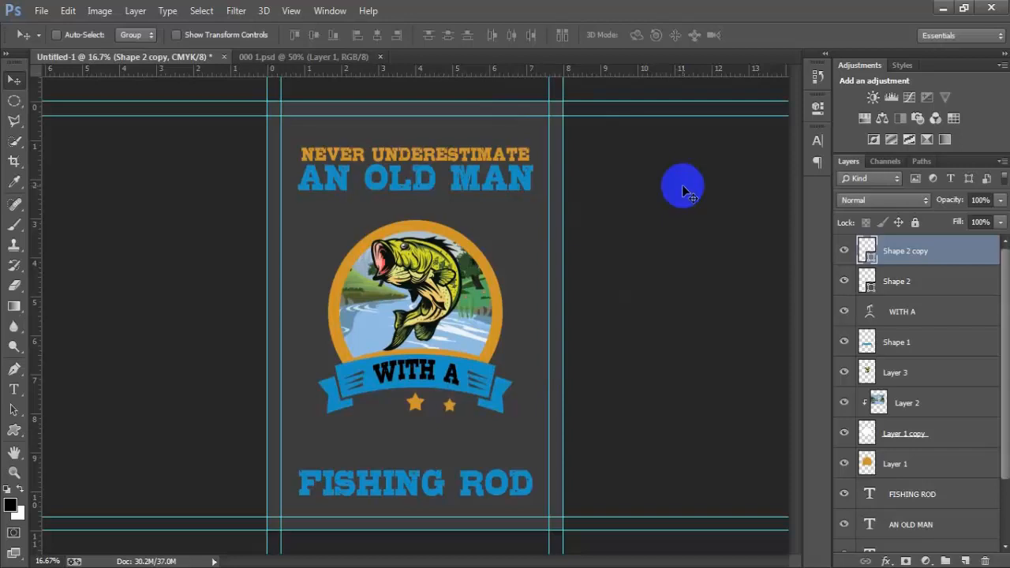
{"action": "key", "text": "ctrl+j"}
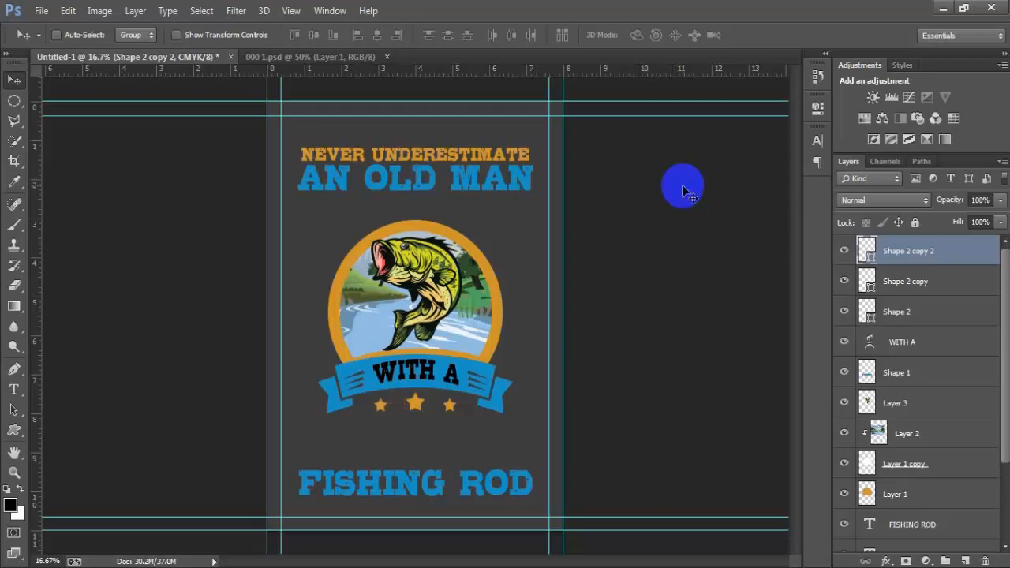
{"action": "left_click", "coordinate": [906, 314], "text": "shift"}
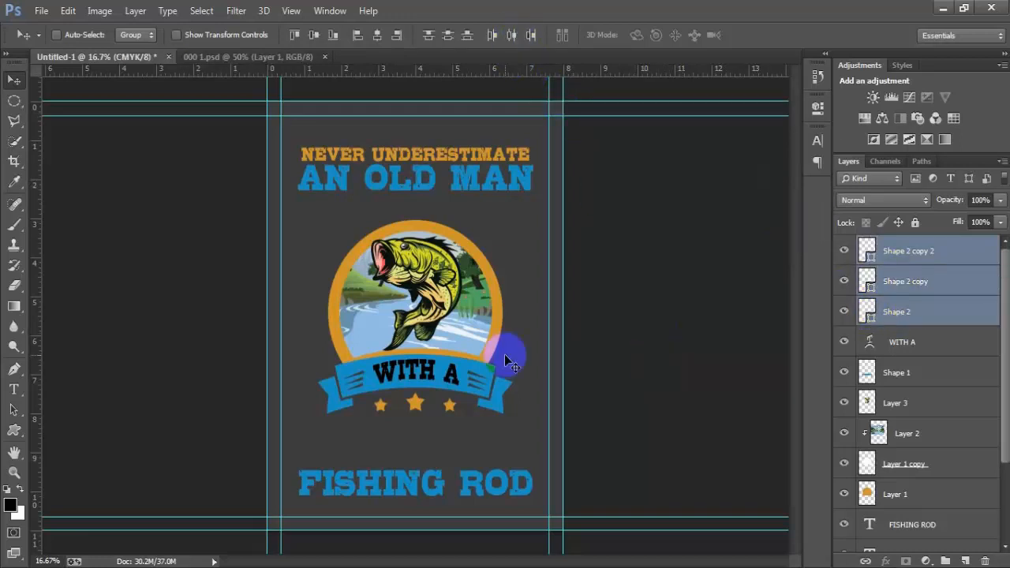
Step: Group the star, ribbon, WITH A, fish, landscape and circle layers, from Shape 2 copy 2 through Layer 1, and check the group's visibility
{"action": "left_click", "coordinate": [912, 252]}
{"action": "scroll", "coordinate": [918, 441], "scroll_direction": "down", "scroll_amount": 1}
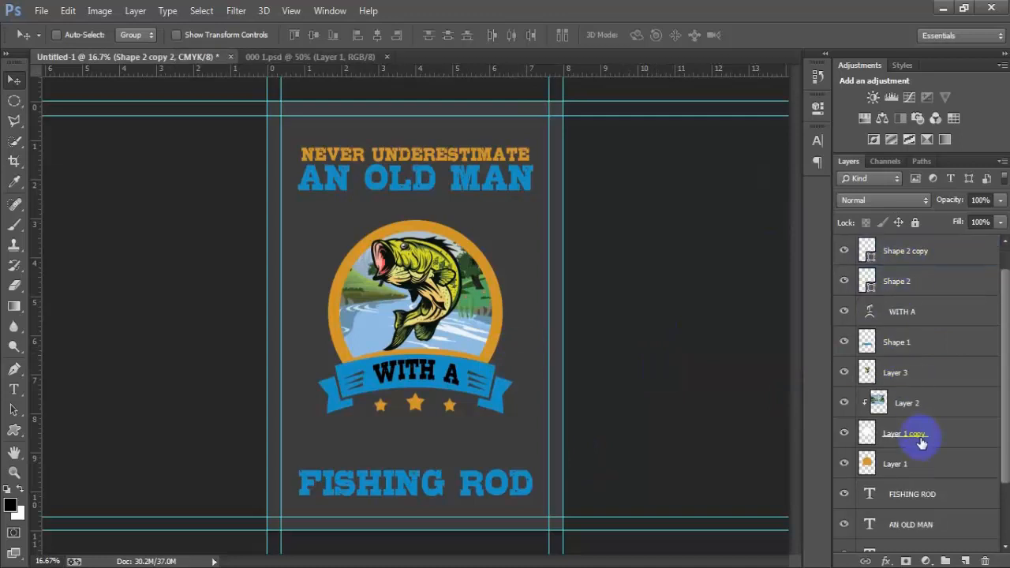
{"action": "left_click", "coordinate": [904, 466], "text": "shift"}
{"action": "scroll", "coordinate": [902, 441], "scroll_direction": "up", "scroll_amount": 1}
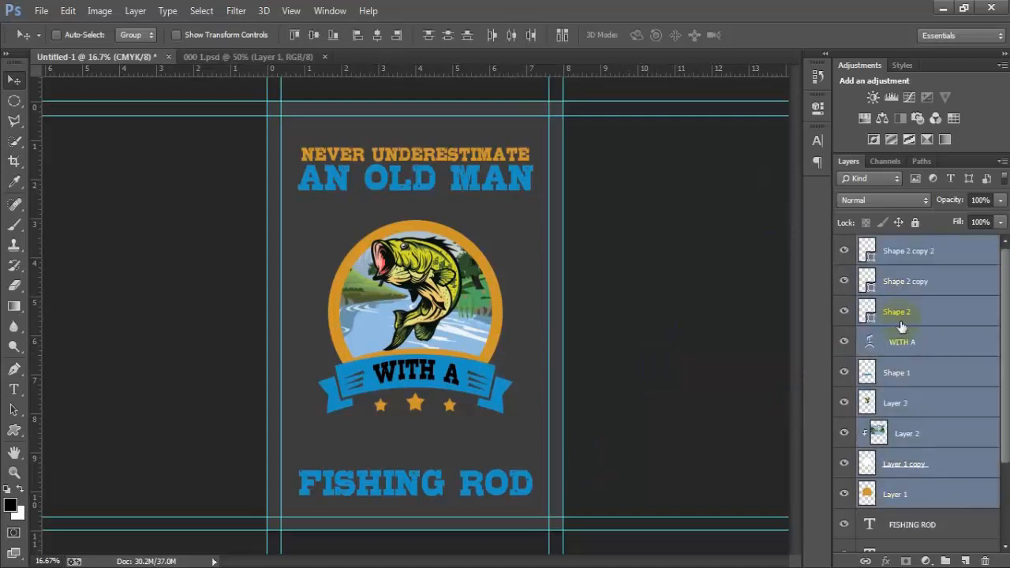
{"action": "key", "text": "ctrl+g"}
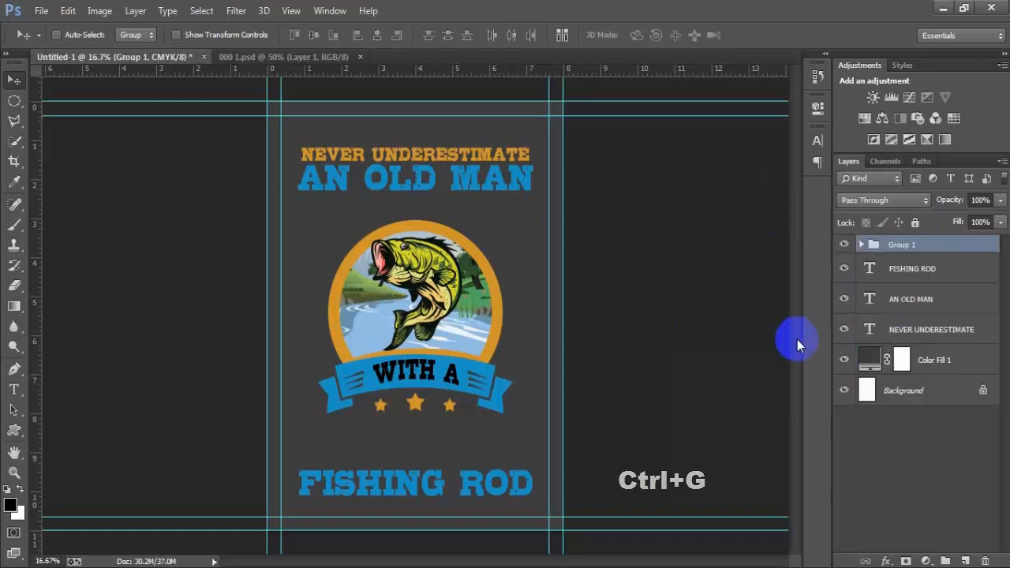
{"action": "left_click", "coordinate": [844, 243]}
{"action": "left_click", "coordinate": [843, 243]}
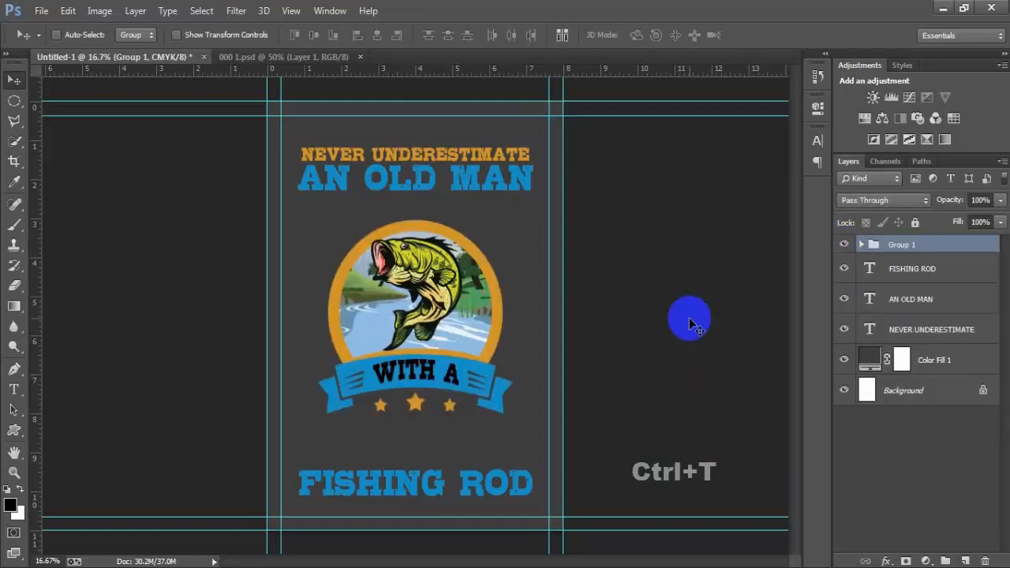
Step: Move the badge group up to just beneath the AN OLD MAN text with Free Transform and scale it to about 99.66%
{"action": "key", "text": "ctrl+t"}
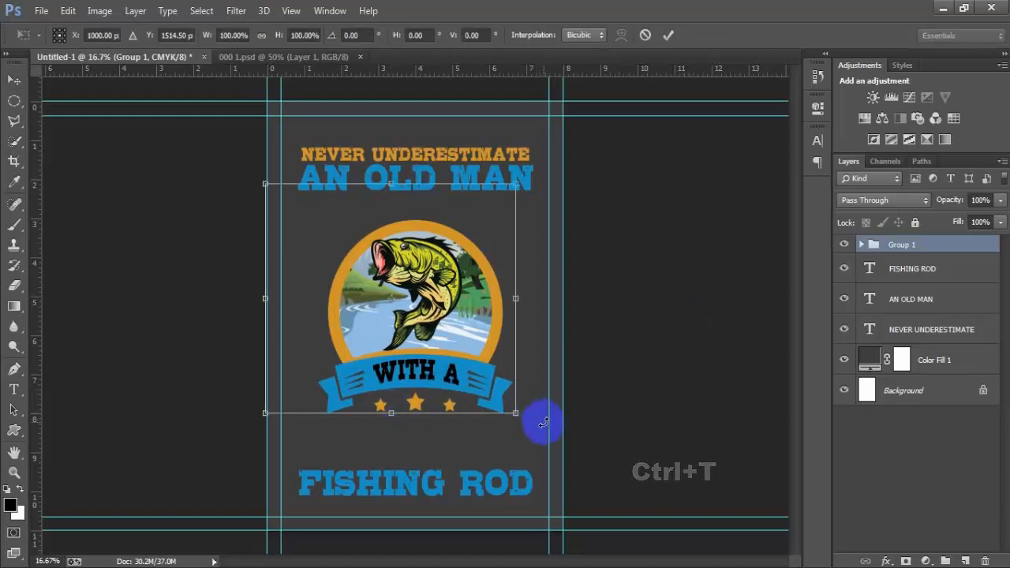
{"action": "left_click_drag", "start_coordinate": [517, 412], "coordinate": [504, 406]}
{"action": "left_click_drag", "start_coordinate": [457, 374], "coordinate": [461, 356]}
{"action": "key", "text": "shift+Up"}
{"action": "key", "text": "shift+Up"}
{"action": "key", "text": "shift+Up"}
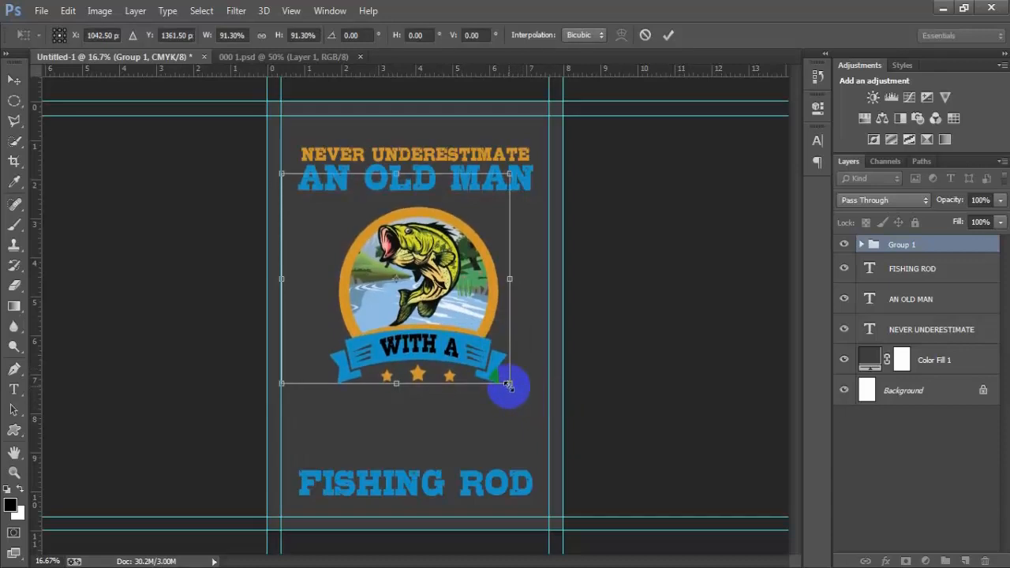
{"action": "left_click_drag", "start_coordinate": [510, 387], "coordinate": [518, 399]}
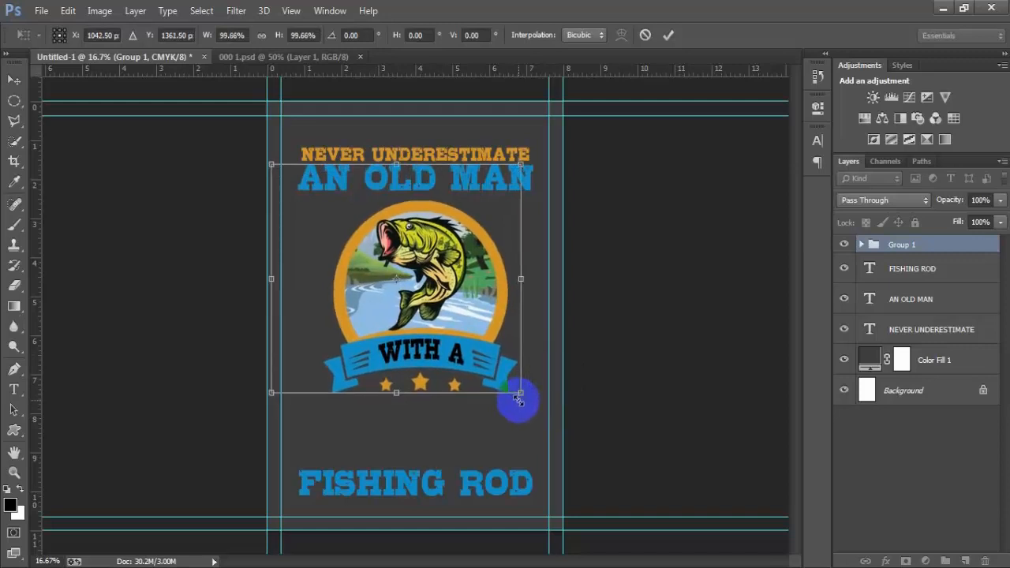
{"action": "left_click", "coordinate": [668, 35]}
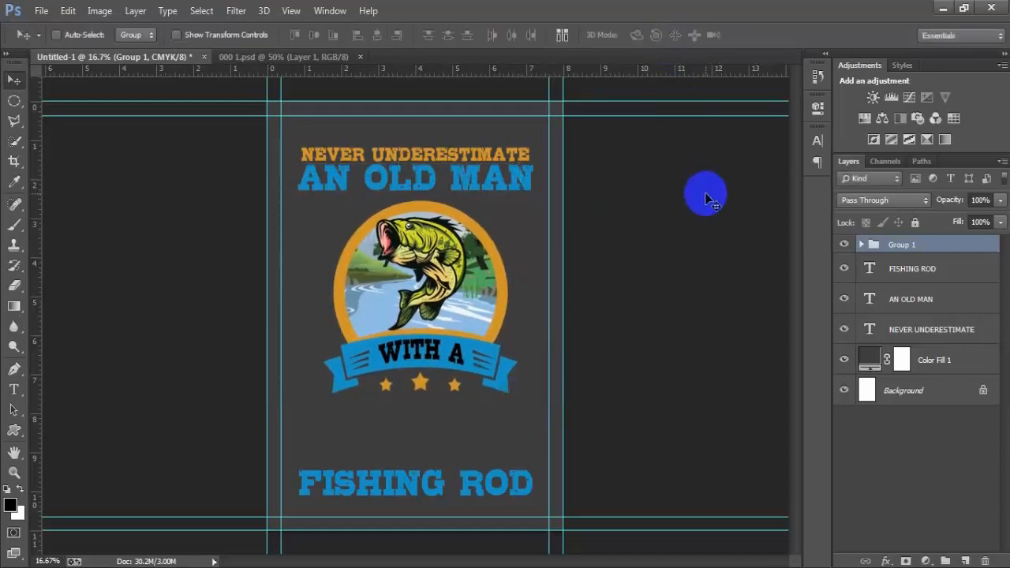
Step: Dismiss the Internet Download Manager pop-ups and align the badge group's horizontal center with the Background layer
{"action": "left_click", "coordinate": [938, 387], "text": "ctrl"}
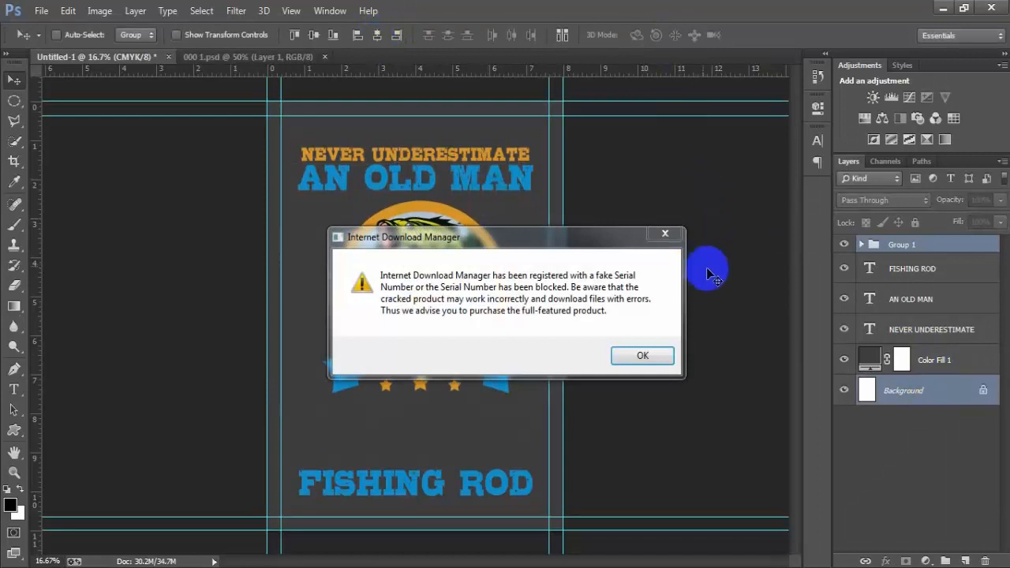
{"action": "left_click", "coordinate": [665, 233]}
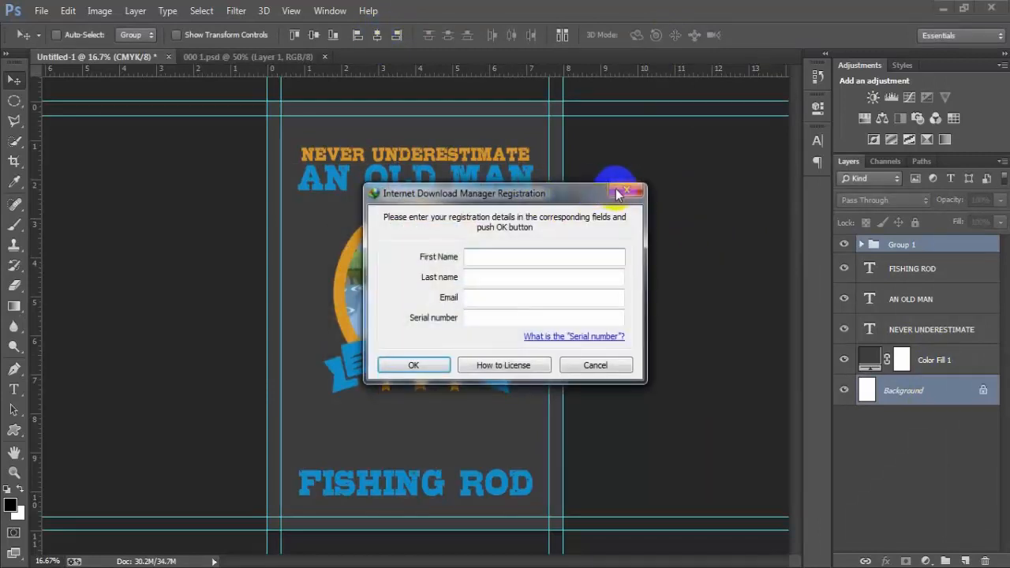
{"action": "left_click", "coordinate": [622, 191]}
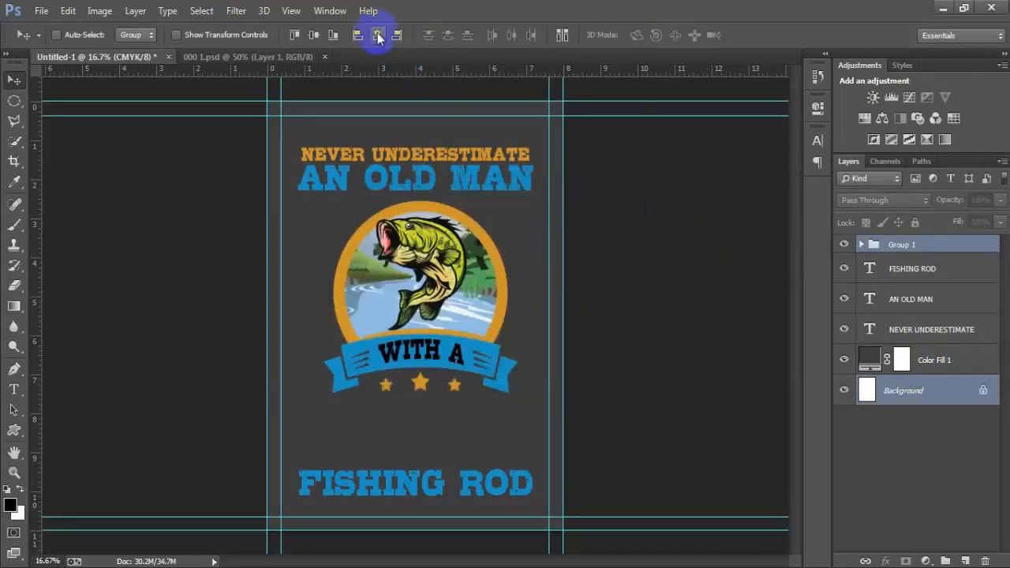
{"action": "left_click", "coordinate": [378, 36]}
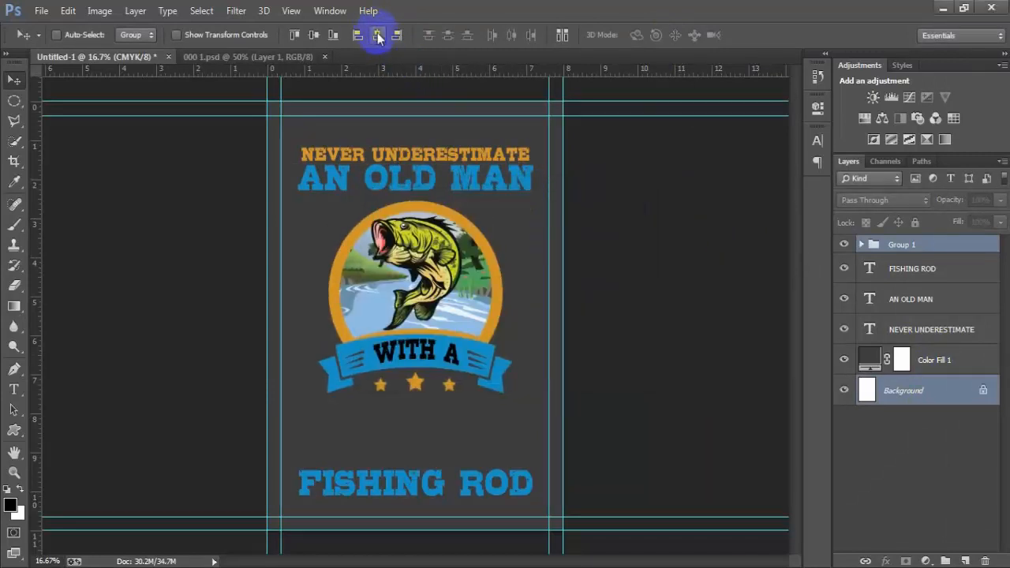
Step: Move the FISHING ROD text straight up to sit just beneath the three stars
{"action": "left_click", "coordinate": [925, 272]}
{"action": "key", "text": "shift+Up"}
{"action": "key", "text": "shift+Up"}
{"action": "key", "text": "shift+Up"}
{"action": "key", "text": "shift+Up"}
{"action": "key", "text": "shift+Up"}
{"action": "key", "text": "shift+Up"}
{"action": "key", "text": "shift+Up"}
{"action": "key", "text": "shift+Up"}
{"action": "key", "text": "shift+Up"}
{"action": "key", "text": "shift+Up"}
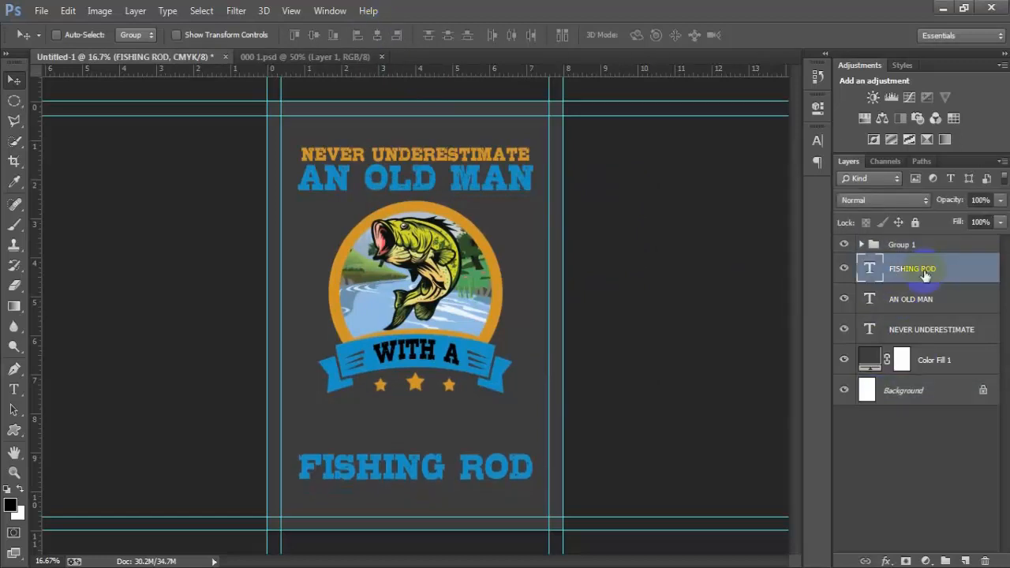
{"action": "key", "text": "shift+Up"}
{"action": "key", "text": "shift+Up"}
{"action": "key", "text": "shift+Up"}
{"action": "key", "text": "shift+Up"}
{"action": "key", "text": "shift+Up"}
{"action": "key", "text": "shift+Up"}
{"action": "key", "text": "shift+Up"}
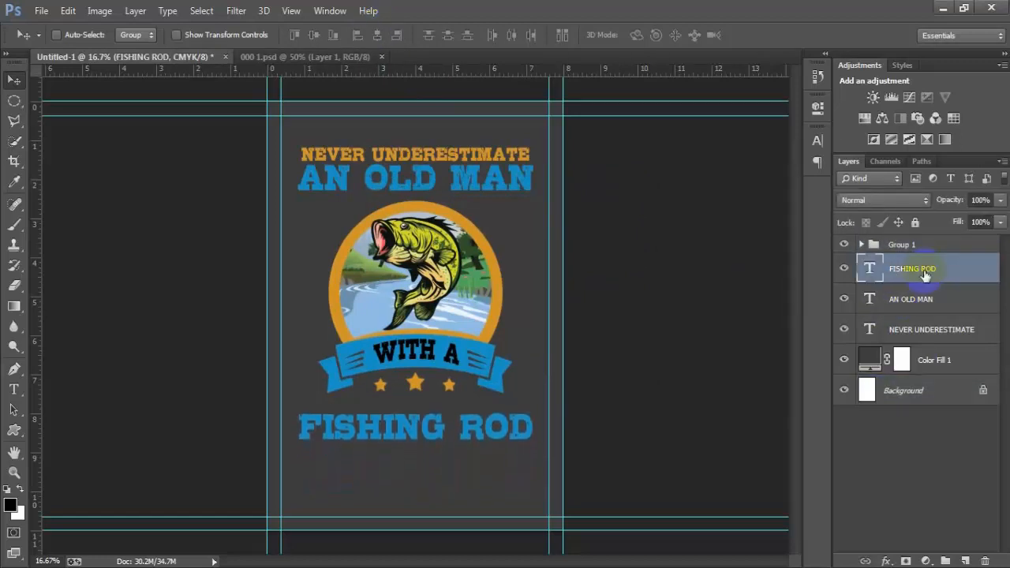
{"action": "key", "text": "shift+Up"}
{"action": "key", "text": "shift+Up"}
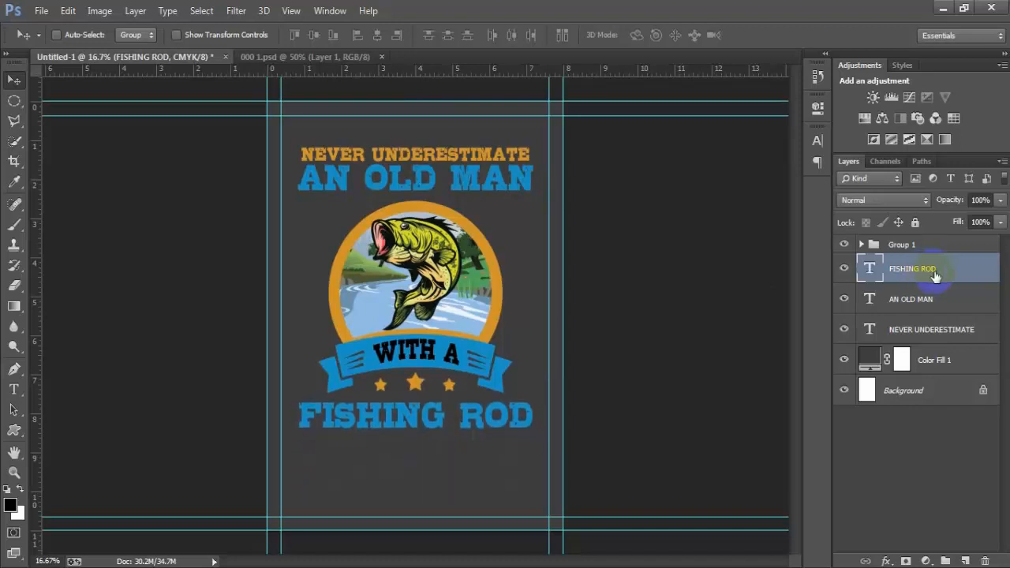
Step: Align the horizontal centers of Group 1 and the three text layers with the Background layer
{"action": "left_click", "coordinate": [907, 246]}
{"action": "left_click", "coordinate": [915, 329], "text": "shift"}
{"action": "left_click", "coordinate": [919, 390], "text": "ctrl"}
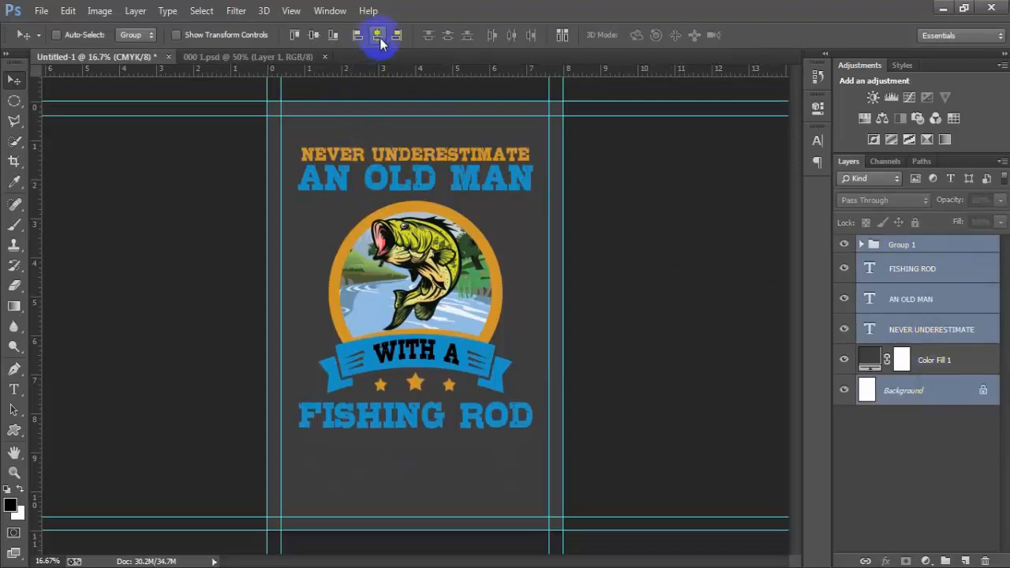
Step: Group the badge group together with the FISHING ROD, AN OLD MAN and NEVER UNDERESTIMATE text layers
{"action": "left_click", "coordinate": [907, 246]}
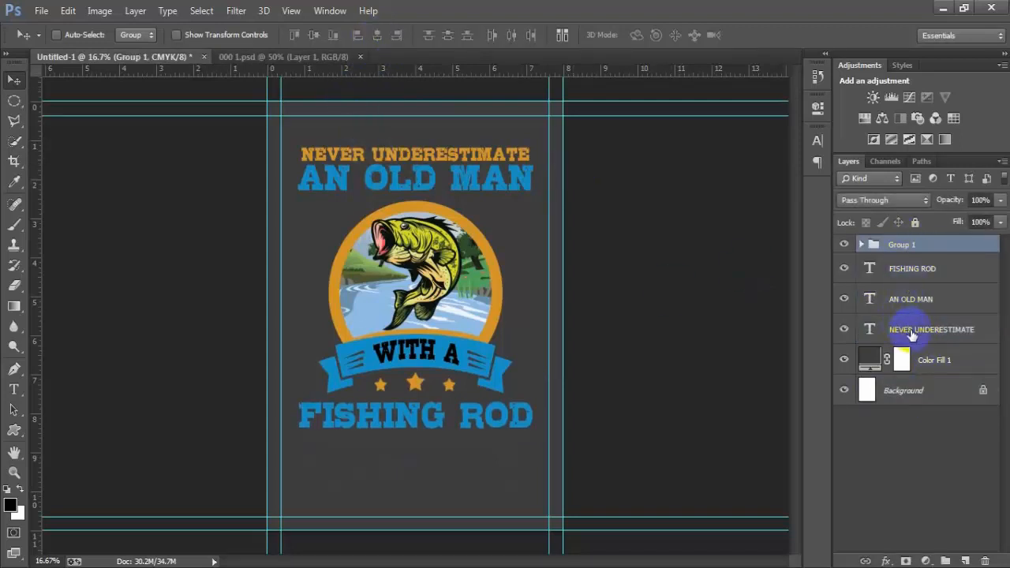
{"action": "left_click", "coordinate": [911, 331], "text": "shift"}
{"action": "key", "text": "ctrl+g"}
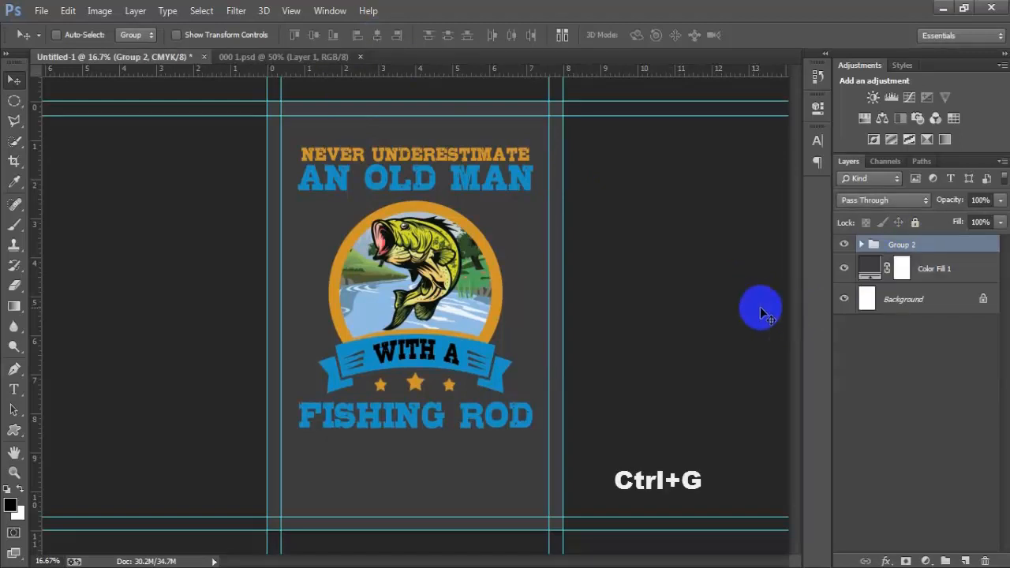
Step: Scale the whole design group to about 114.7% with Free Transform and position it to span the inner vertical guides
{"action": "mouse_move", "coordinate": [460, 310]}
{"action": "left_mouse_down"}
{"action": "mouse_move", "coordinate": [443, 293]}
{"action": "mouse_move", "coordinate": [457, 300]}
{"action": "left_mouse_up"}
{"action": "key", "text": "ctrl+t"}
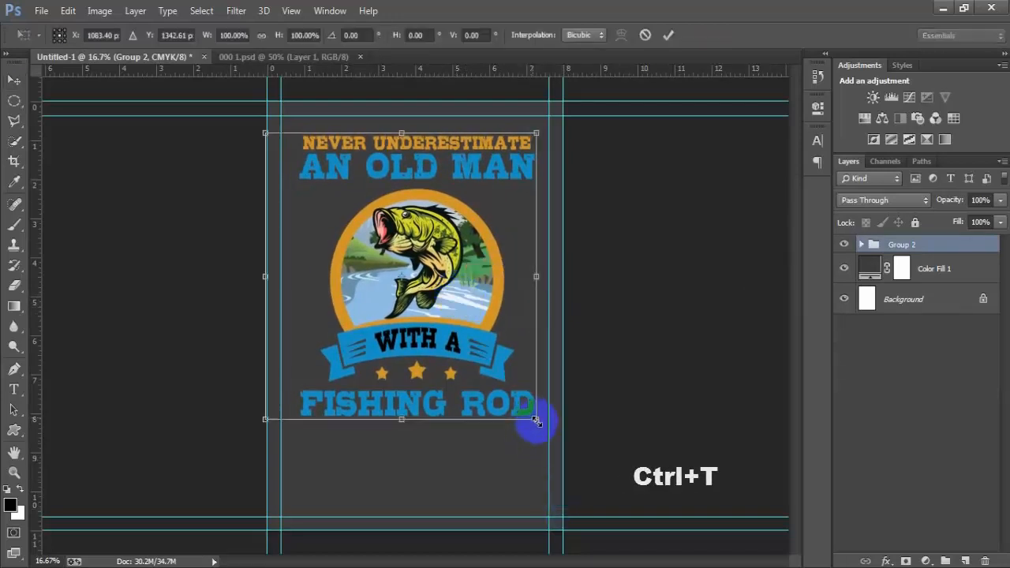
{"action": "left_click_drag", "start_coordinate": [535, 420], "coordinate": [543, 430]}
{"action": "left_click_drag", "start_coordinate": [491, 405], "coordinate": [466, 404]}
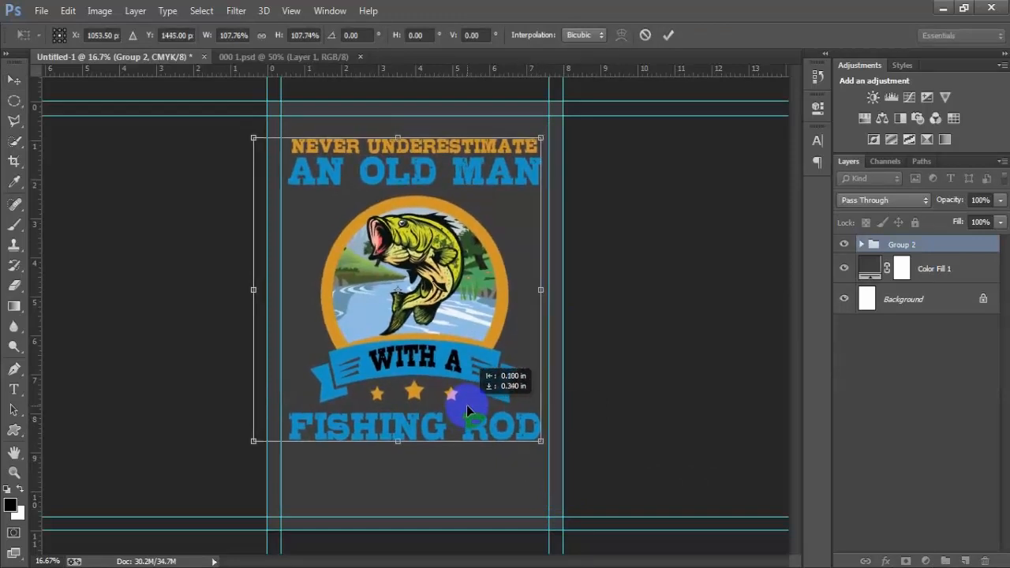
{"action": "left_click_drag", "start_coordinate": [540, 441], "coordinate": [551, 450]}
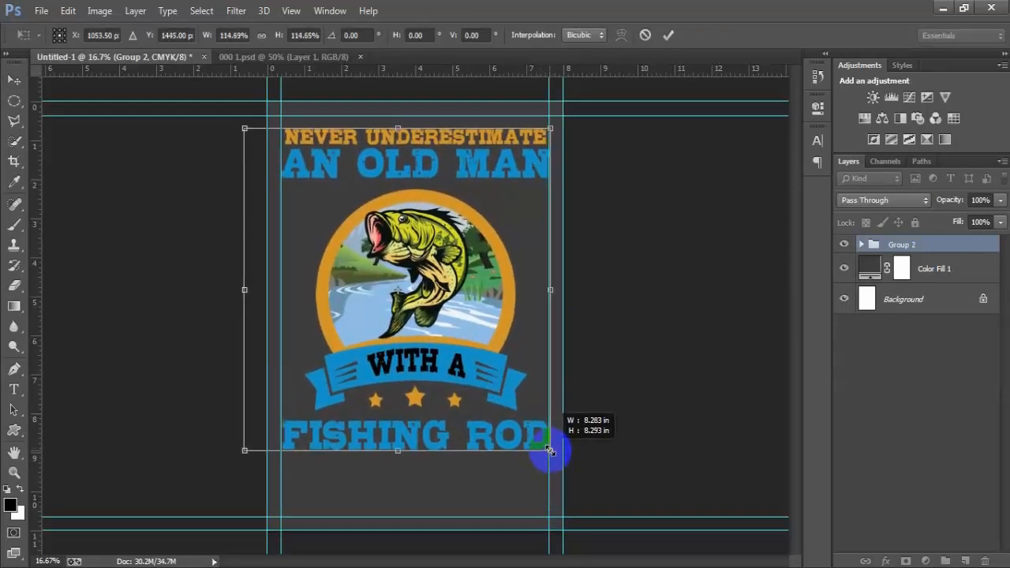
{"action": "left_click", "coordinate": [668, 35]}
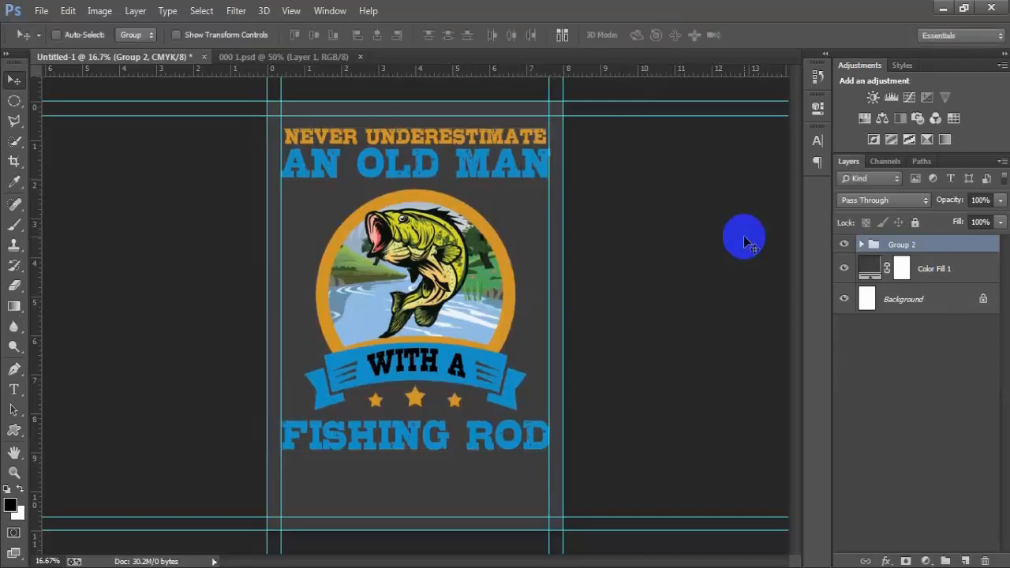
Step: Move the whole design group straight down to center it roughly in the height of the page
{"action": "key", "text": "shift+Down"}
{"action": "key", "text": "shift+Down"}
{"action": "key", "text": "shift+Down"}
{"action": "key", "text": "shift+Down"}
{"action": "key", "text": "shift+Down"}
{"action": "key", "text": "shift+Down"}
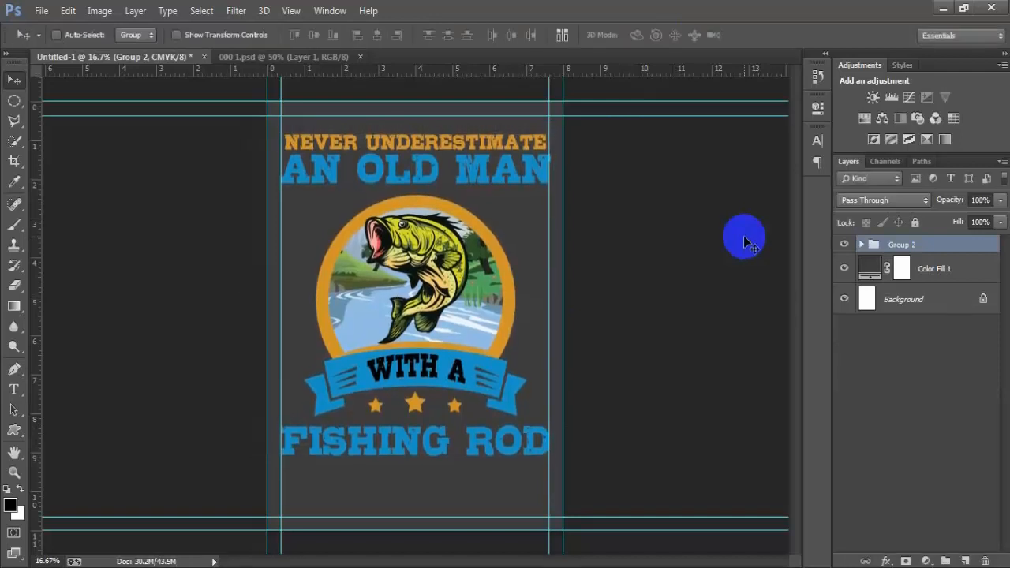
{"action": "key", "text": "shift+Down"}
{"action": "key", "text": "shift+Down"}
{"action": "key", "text": "shift+Down"}
{"action": "key", "text": "shift+Down"}
{"action": "key", "text": "shift+Down"}
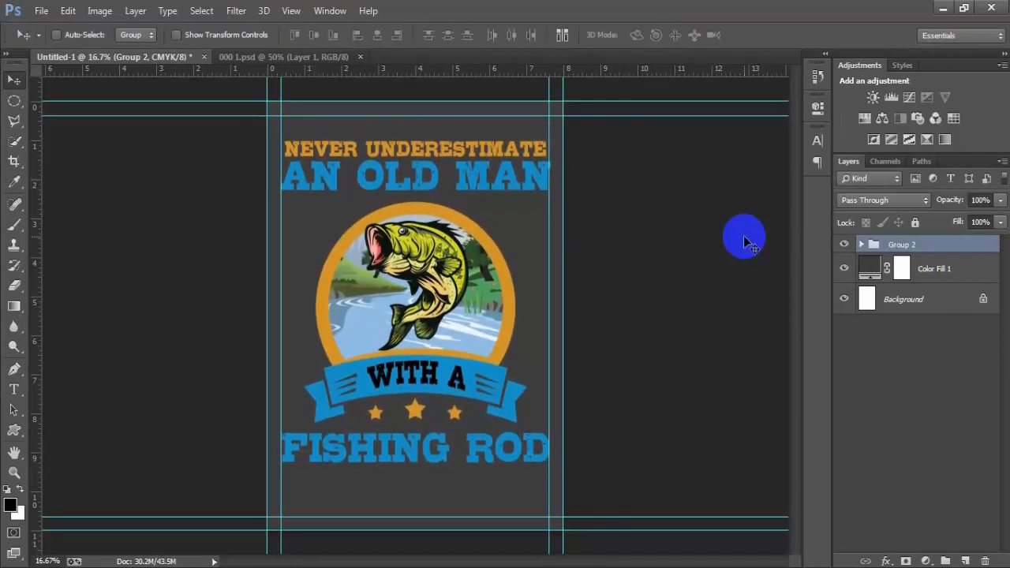
{"action": "key", "text": "shift+Down"}
{"action": "key", "text": "shift+Down"}
{"action": "key", "text": "shift+Down"}
Step: Hide the guides and rulers, and close the 000 1.psd document
{"action": "key", "text": "ctrl+h"}
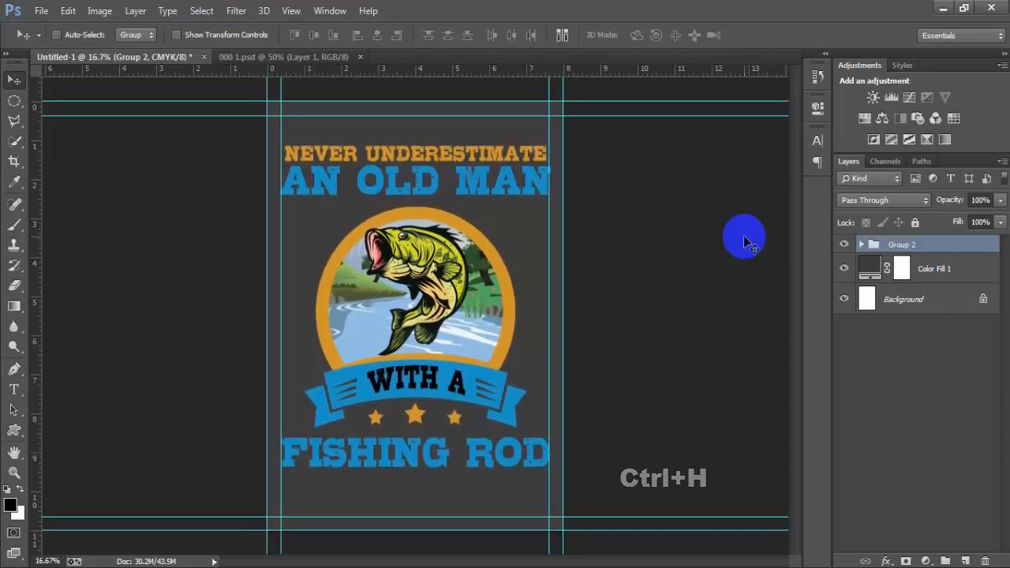
{"action": "left_click", "coordinate": [292, 11]}
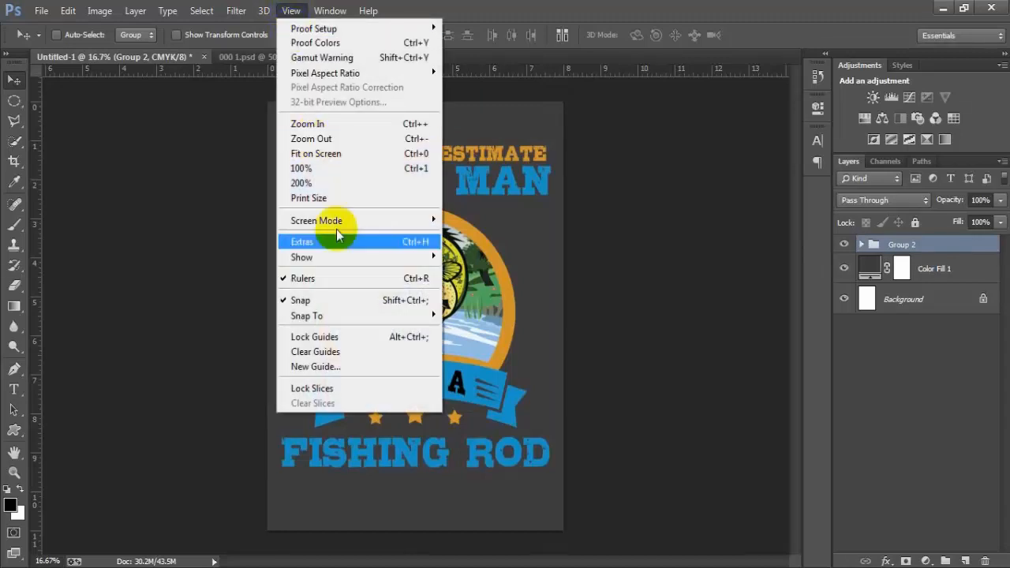
{"action": "left_click", "coordinate": [343, 279]}
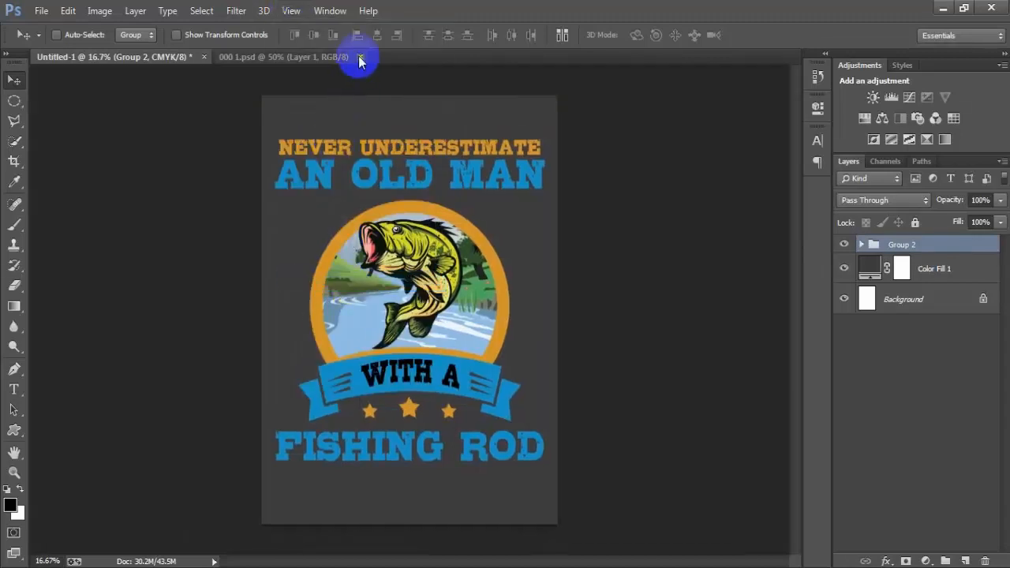
{"action": "left_click", "coordinate": [360, 57]}
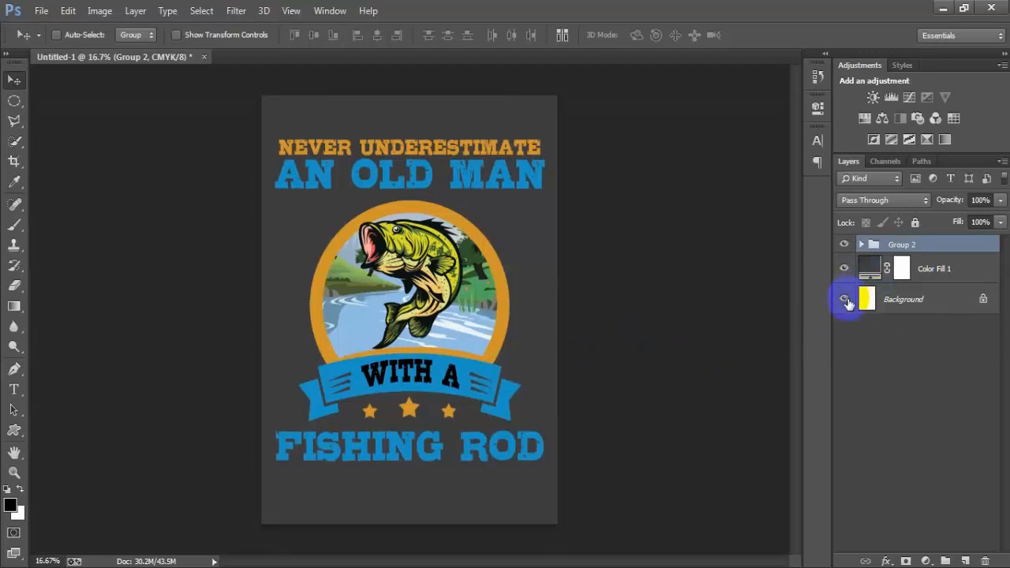
Step: Hide the Color Fill 1 and Background layers to leave the design on transparency, and dismiss the error dialog
{"action": "left_click", "coordinate": [845, 270]}
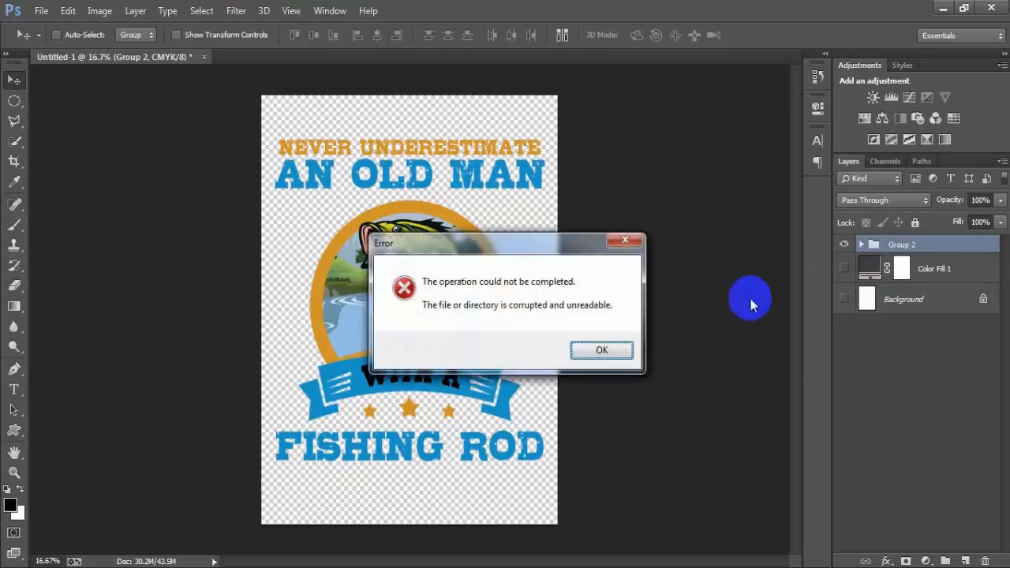
{"action": "left_click", "coordinate": [624, 242]}
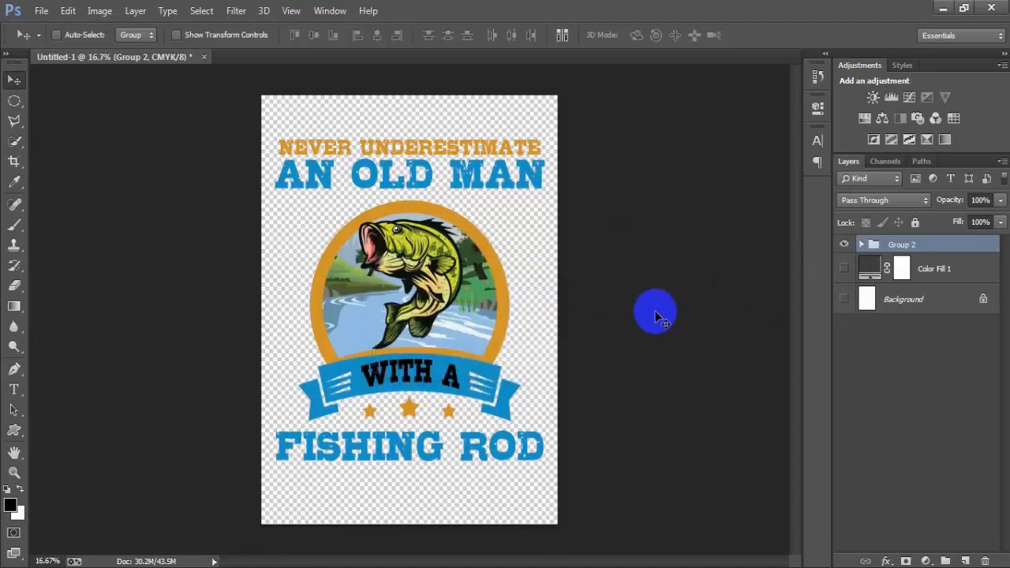
Step: Dismiss the error dialog and make the Background and Color Fill 1 layers visible again behind the design
{"action": "left_click", "coordinate": [654, 315]}
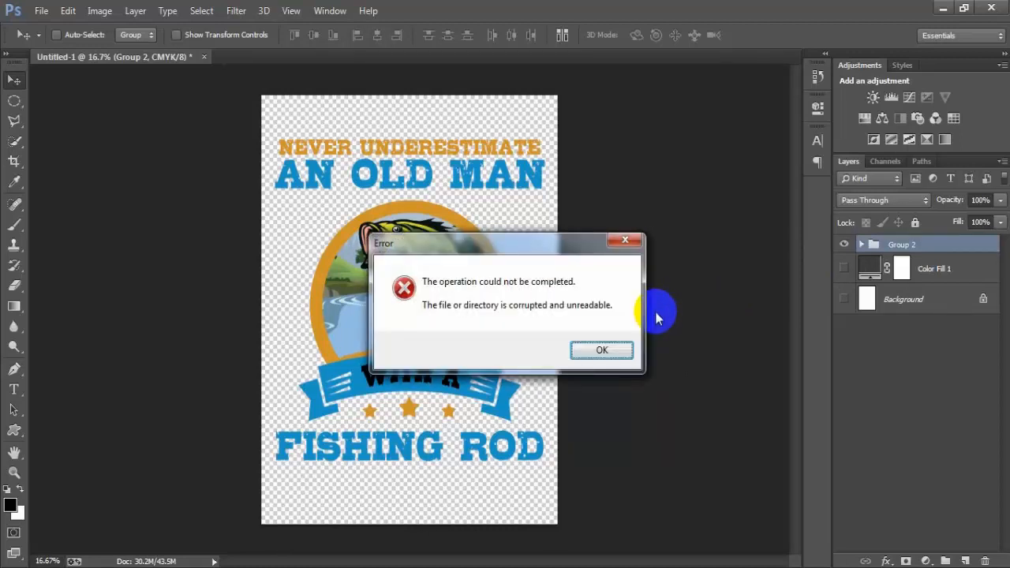
{"action": "left_click", "coordinate": [599, 350]}
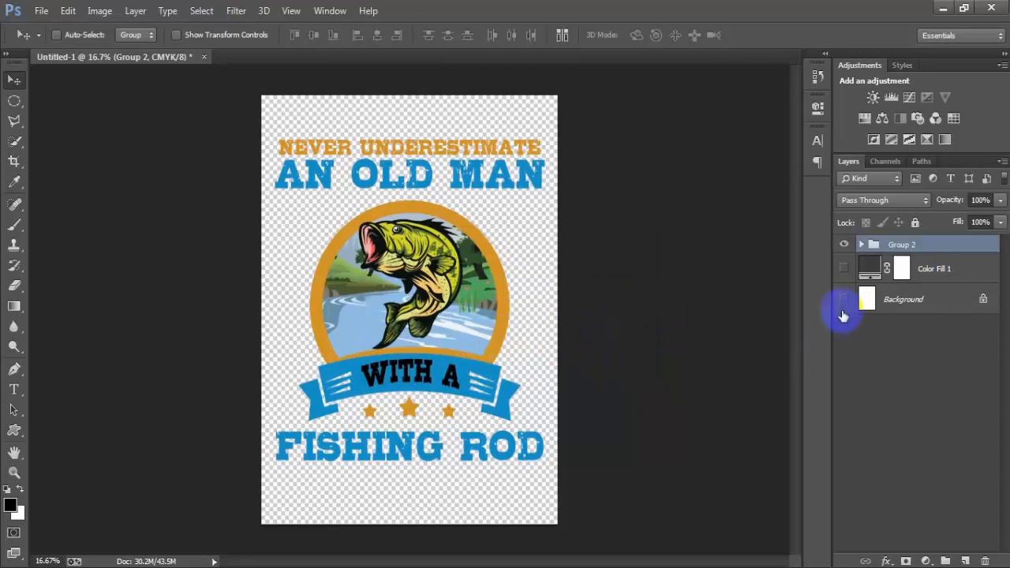
{"action": "left_click", "coordinate": [843, 299]}
{"action": "left_click", "coordinate": [843, 268]}
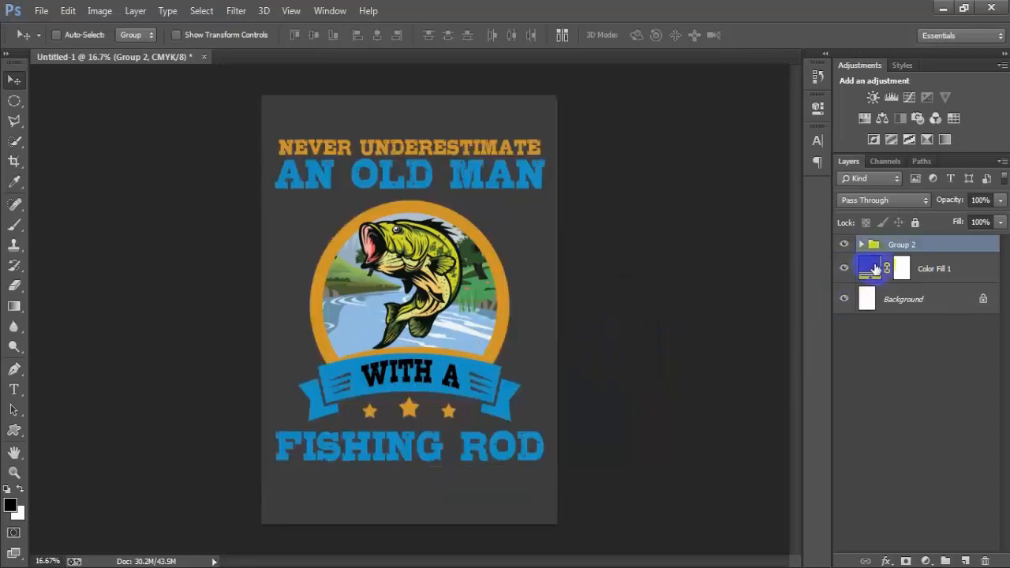
Step: Try grey and near-black shades such as #4b4b4b and #101010 on the Color Fill 1 layer, and discard the colour change
{"action": "double_click", "coordinate": [871, 268]}
{"action": "mouse_move", "coordinate": [534, 229]}
{"action": "left_mouse_down"}
{"action": "mouse_move", "coordinate": [605, 171]}
{"action": "mouse_move", "coordinate": [478, 277]}
{"action": "mouse_move", "coordinate": [478, 288]}
{"action": "mouse_move", "coordinate": [459, 294]}
{"action": "left_mouse_up"}
{"action": "left_click_drag", "start_coordinate": [552, 73], "coordinate": [624, 74]}
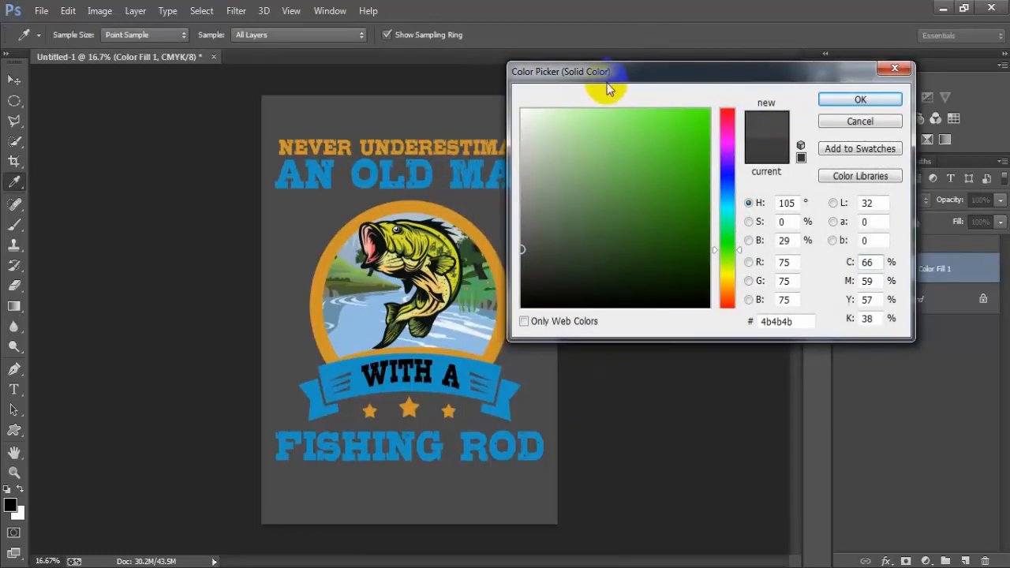
{"action": "mouse_move", "coordinate": [535, 288]}
{"action": "left_mouse_down"}
{"action": "mouse_move", "coordinate": [705, 309]}
{"action": "mouse_move", "coordinate": [533, 245]}
{"action": "mouse_move", "coordinate": [518, 181]}
{"action": "mouse_move", "coordinate": [519, 328]}
{"action": "mouse_move", "coordinate": [536, 336]}
{"action": "left_mouse_up"}
{"action": "left_click_drag", "start_coordinate": [671, 295], "coordinate": [539, 283]}
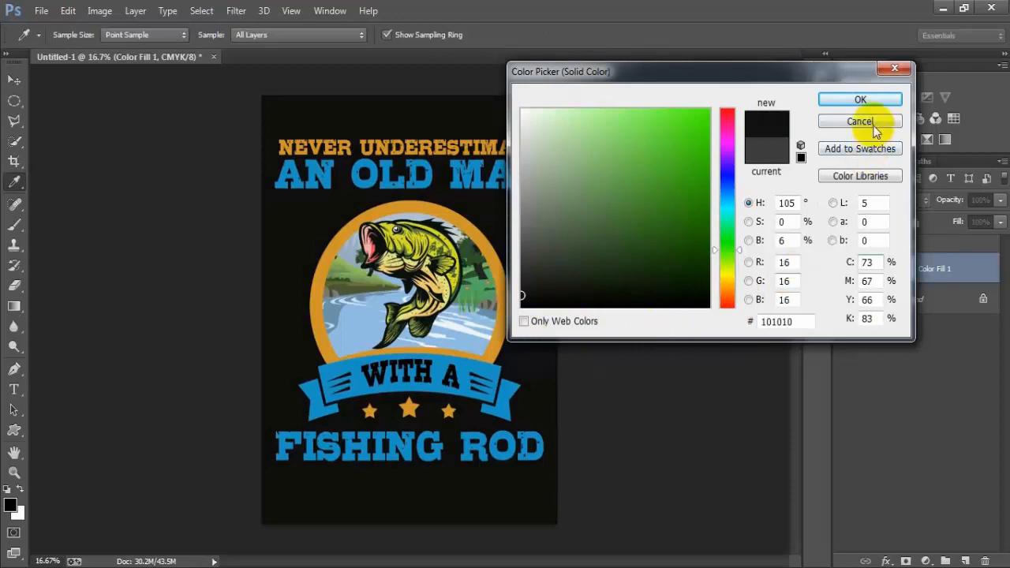
{"action": "left_click", "coordinate": [859, 99]}
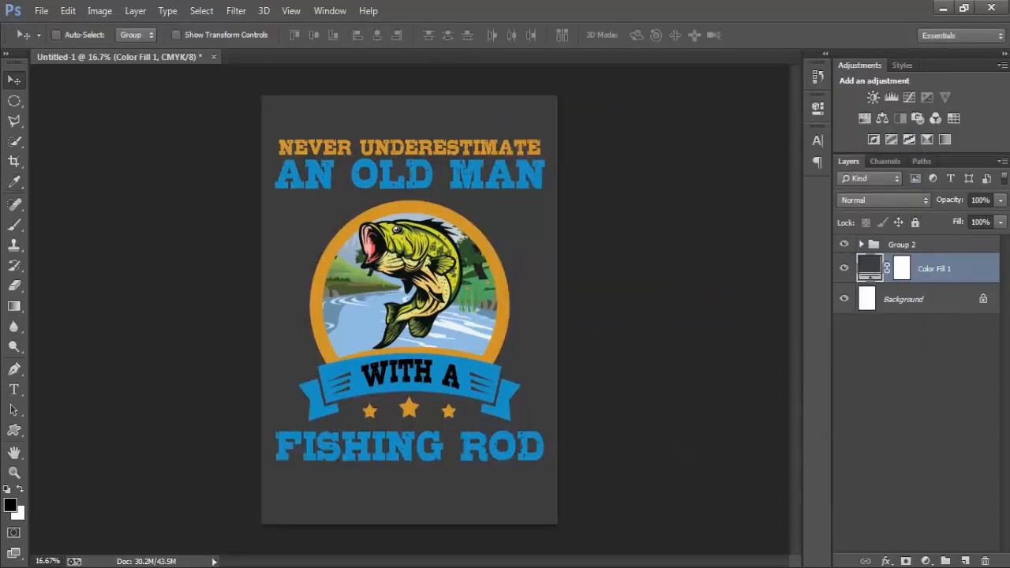